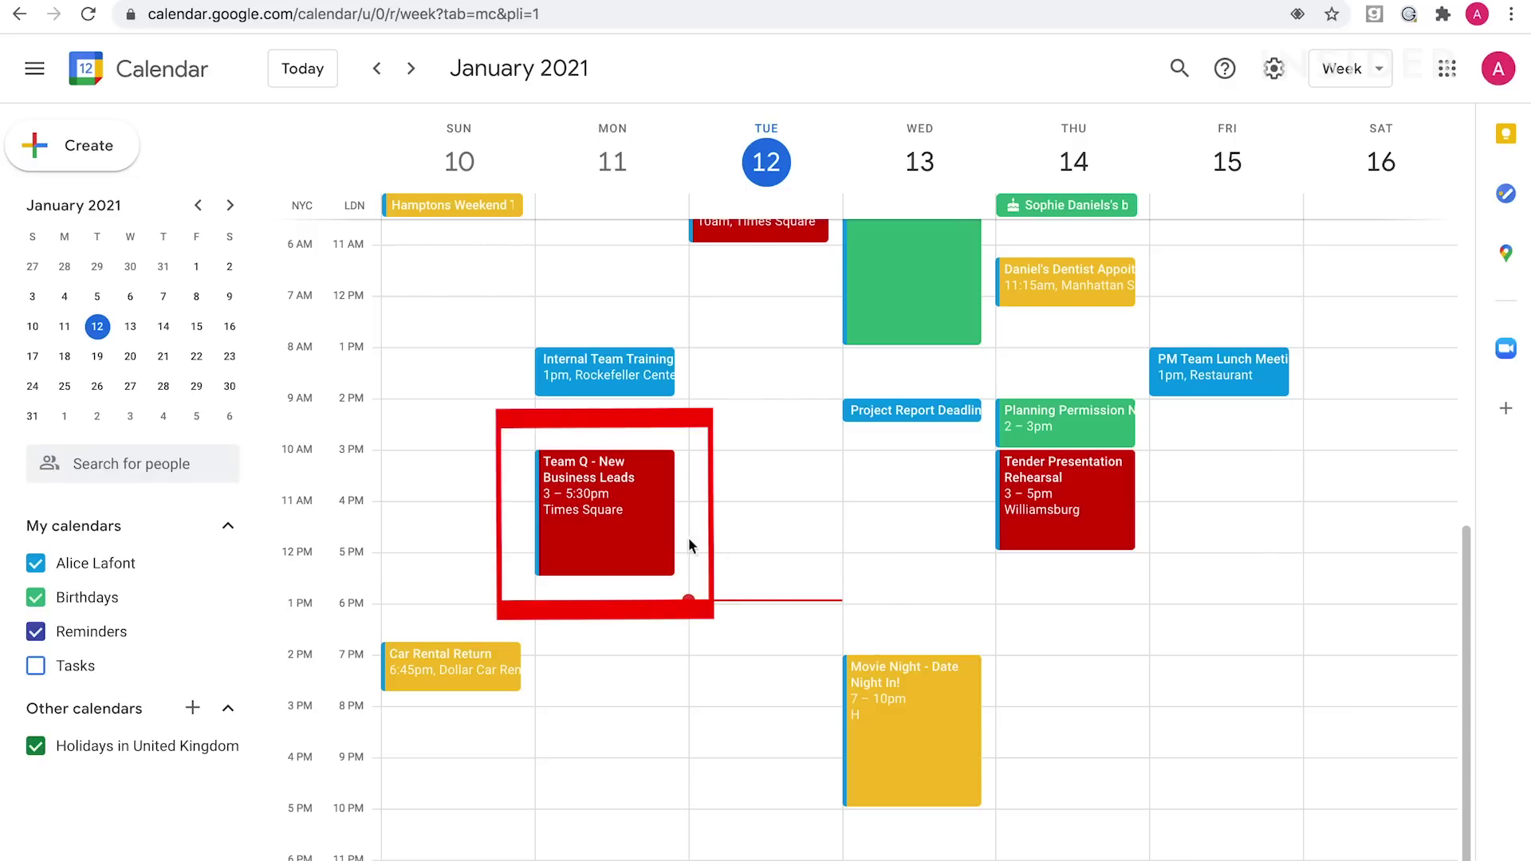
Transfer ownership of the Team Q - New Business Leads event to another Gmail account.
left_click(643, 519)
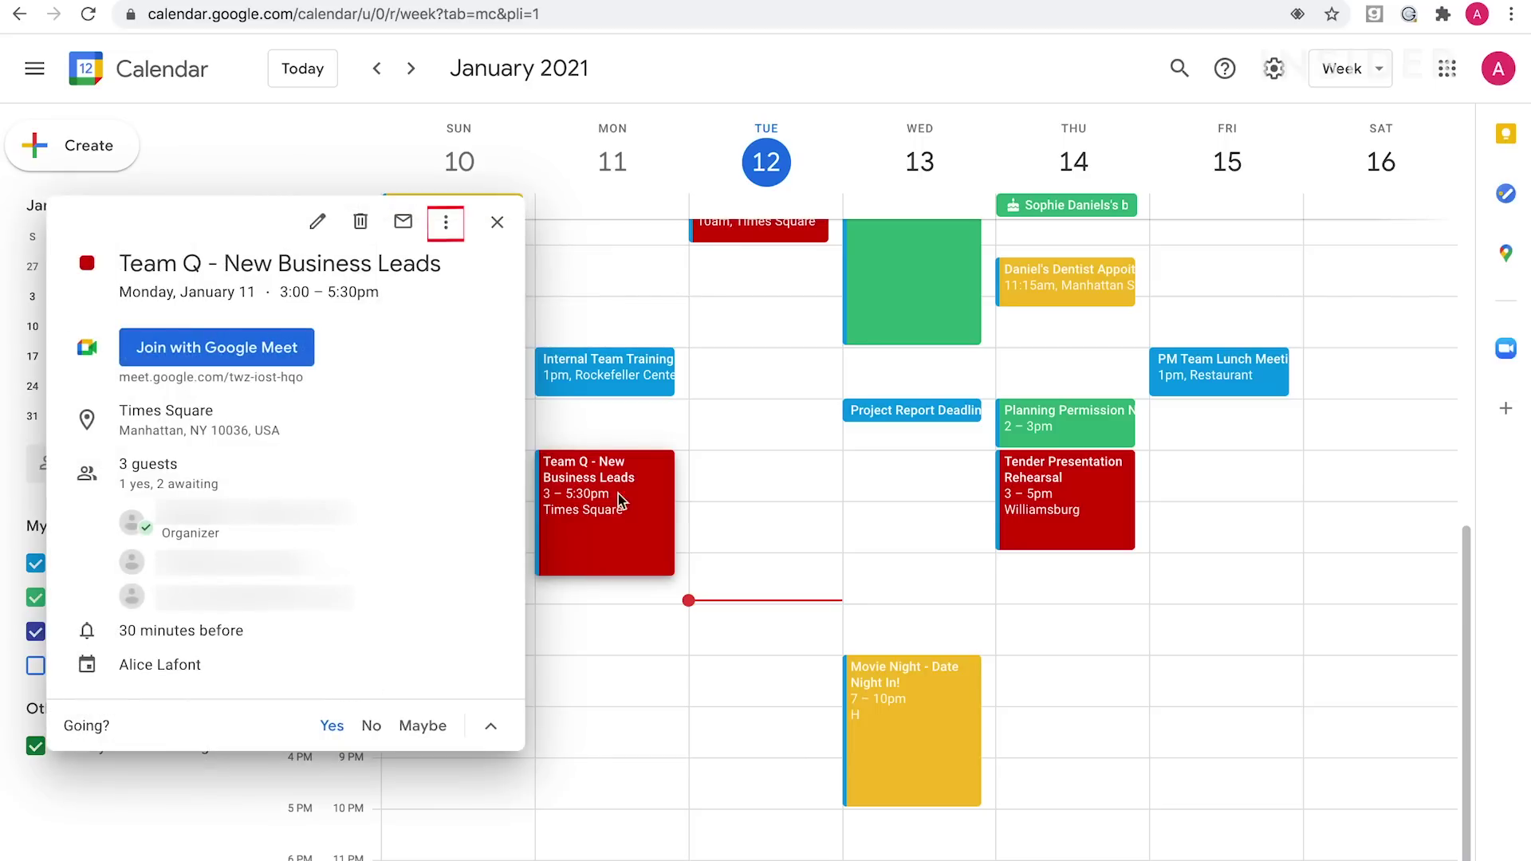
left_click(446, 226)
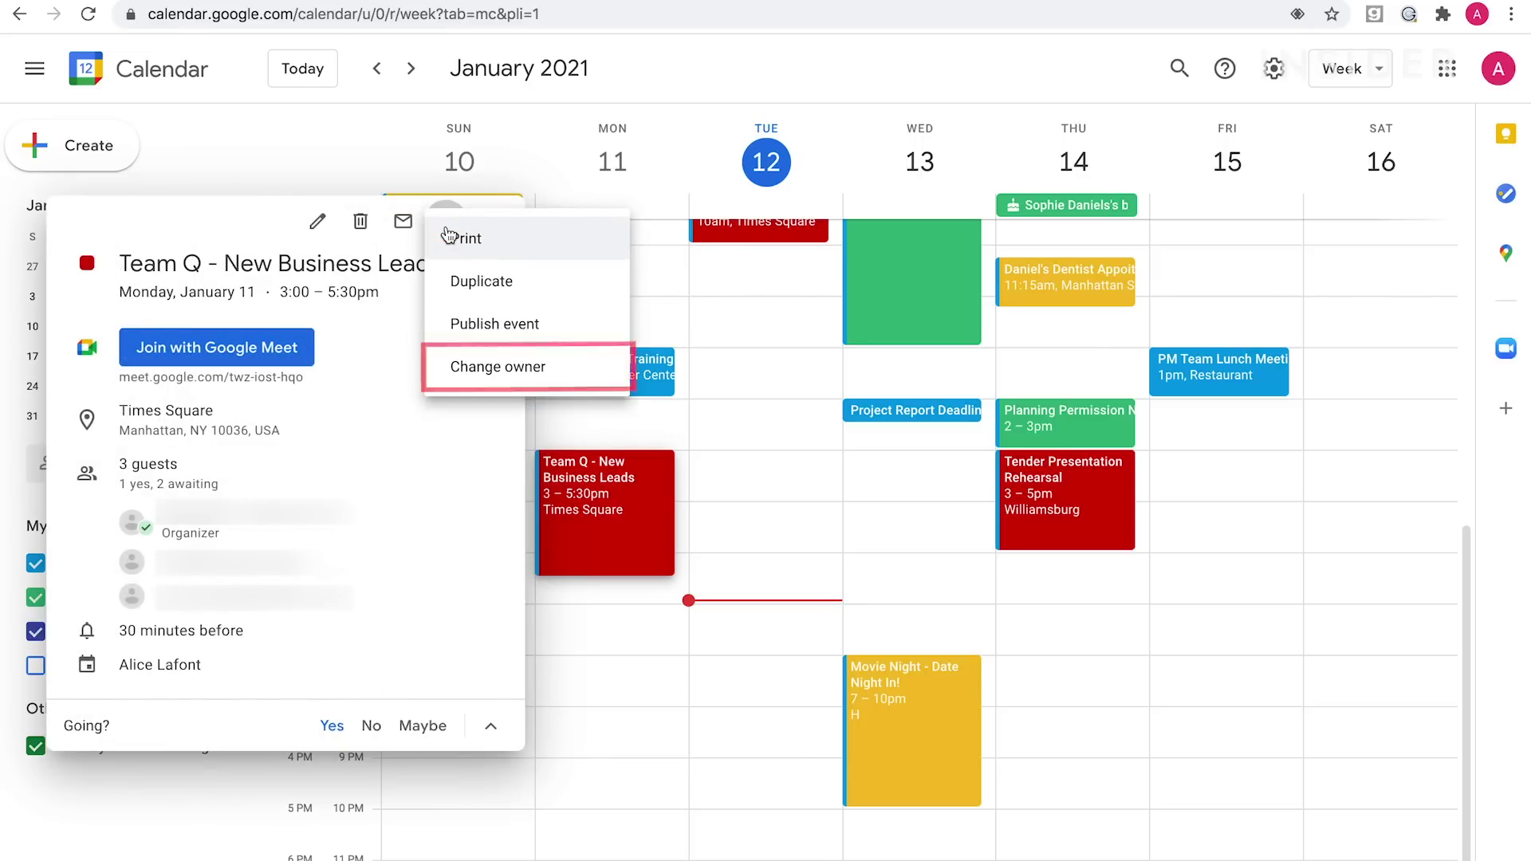
left_click(455, 370)
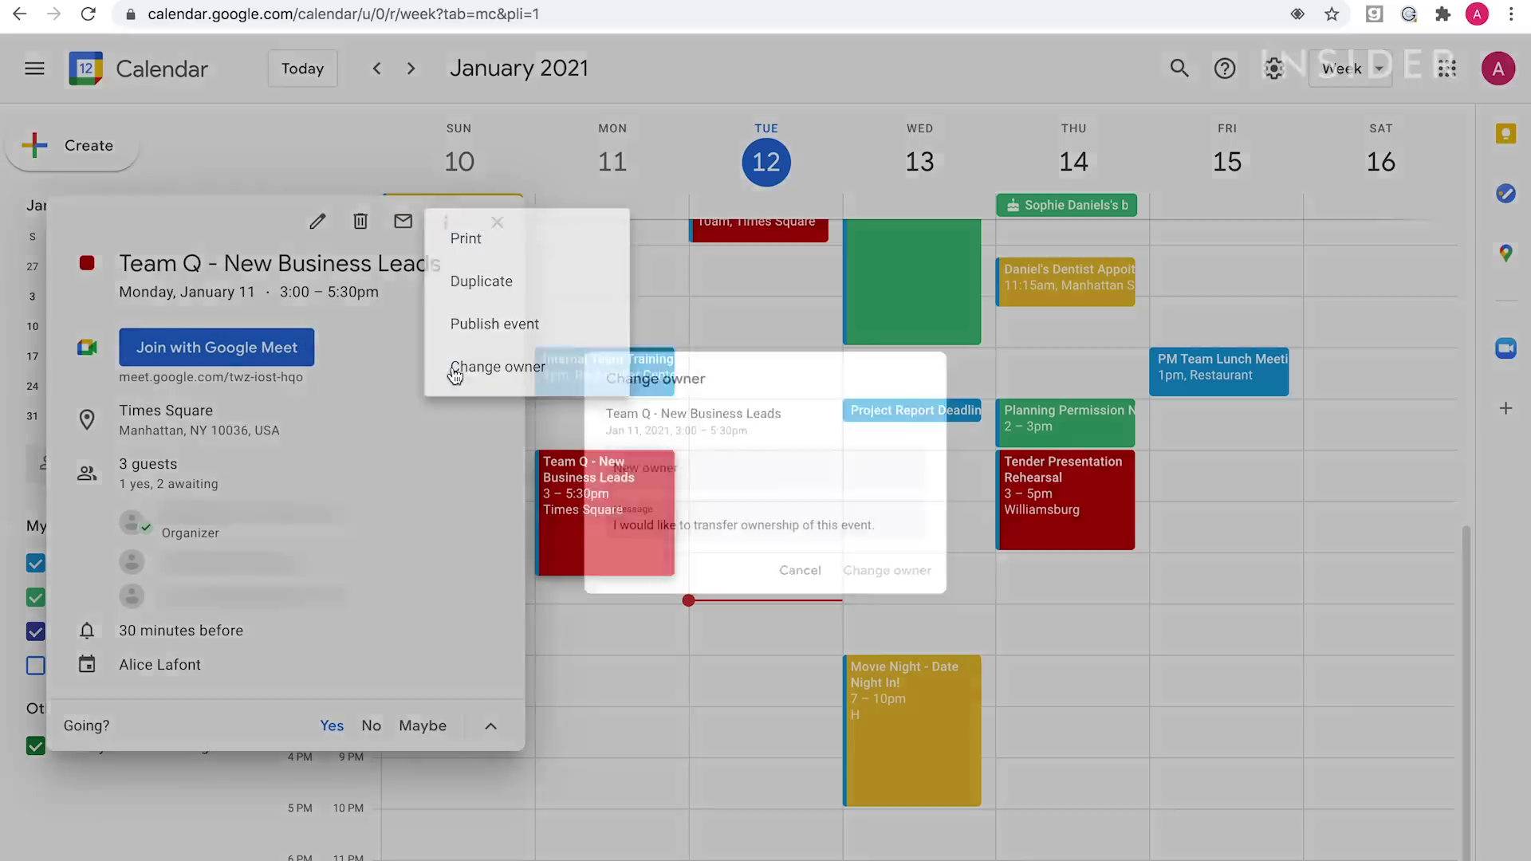
type("@gmail.com")
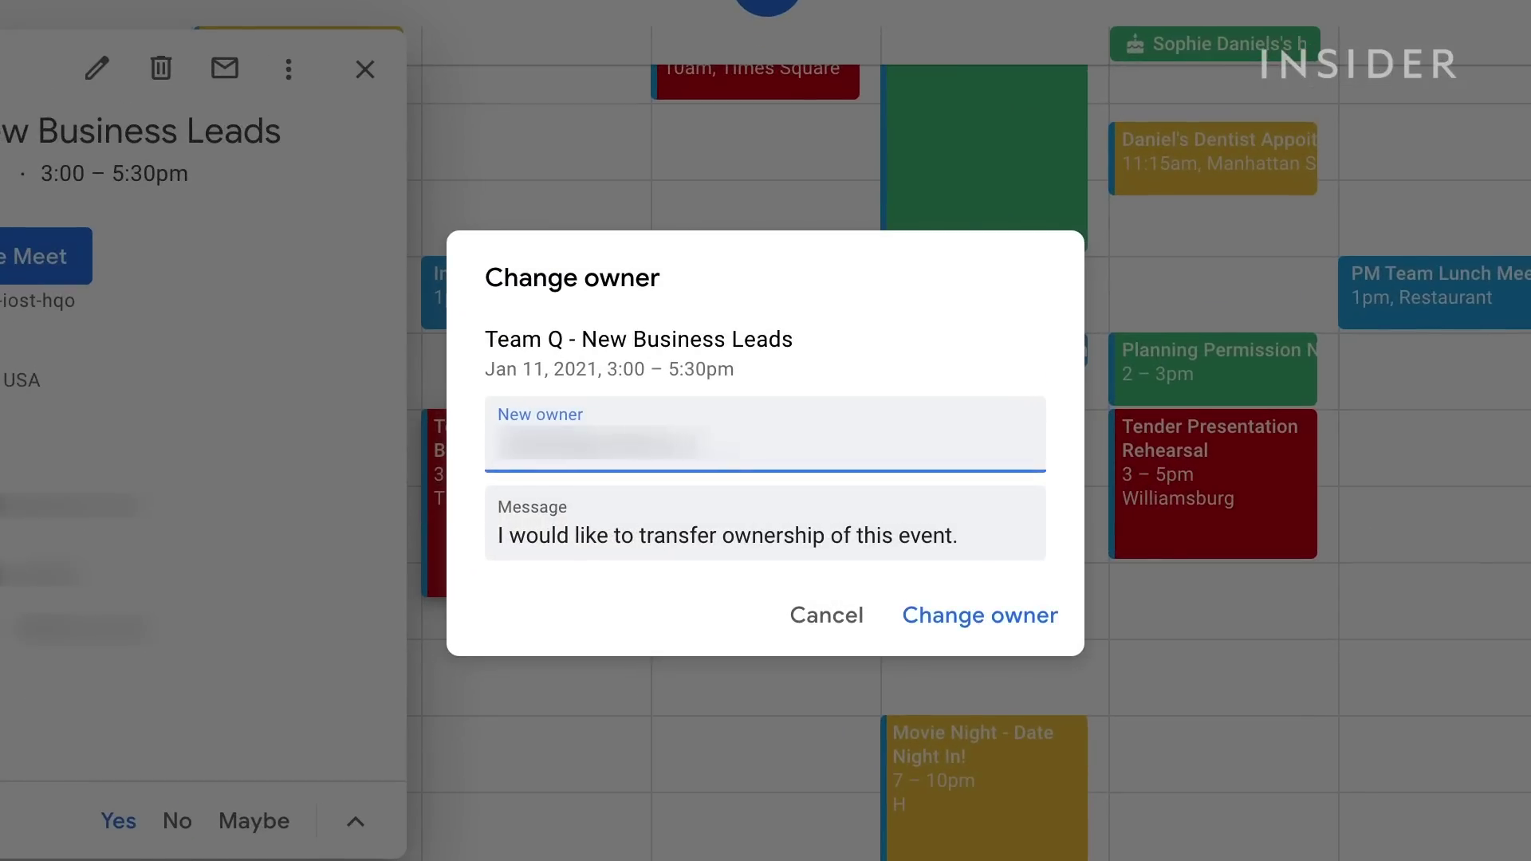
left_click(970, 634)
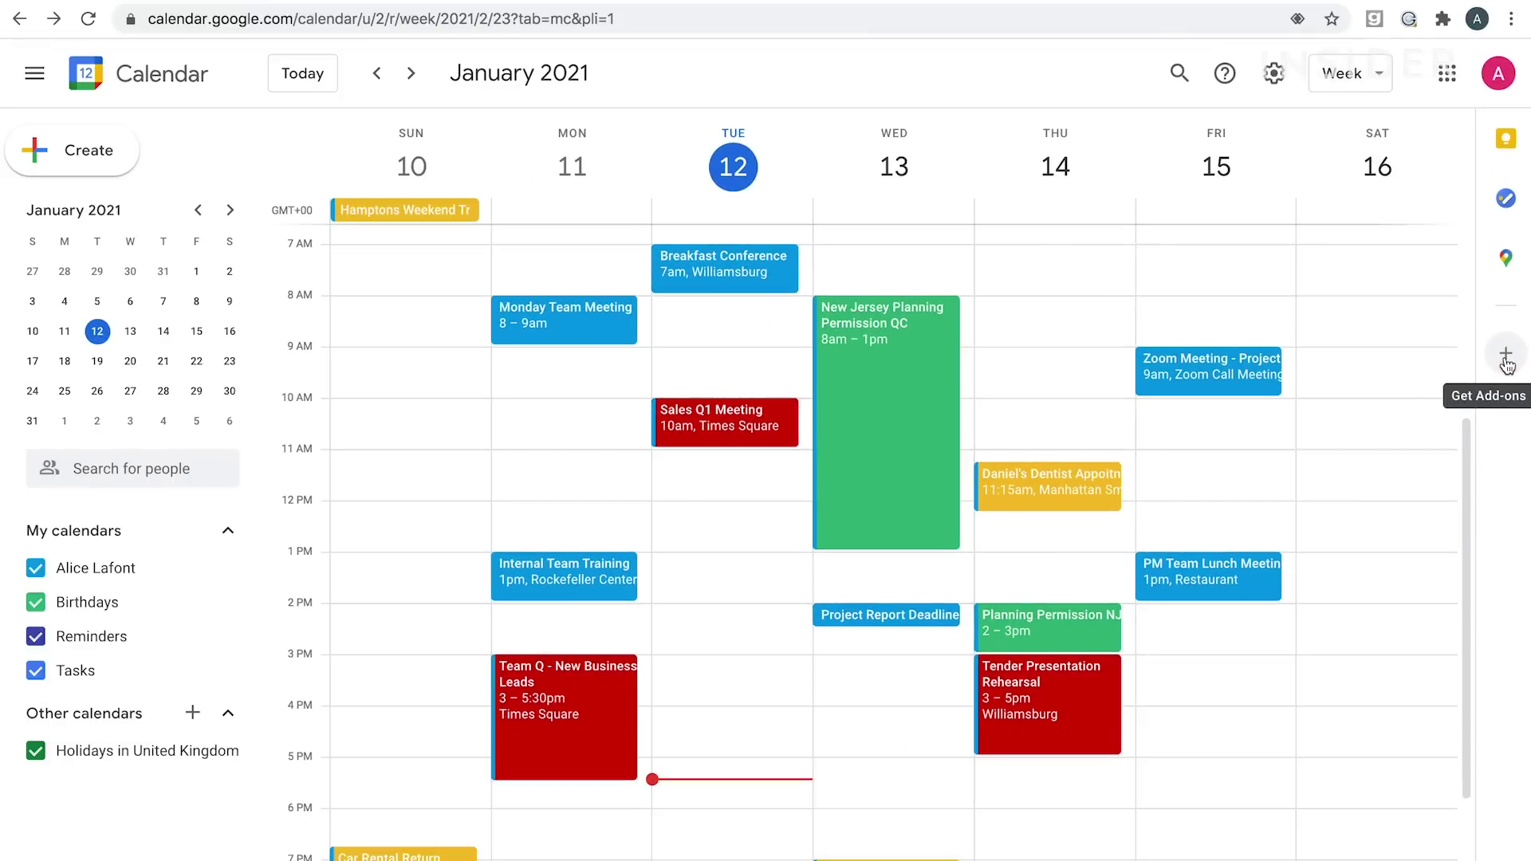
Search the Google Workspace Marketplace add-ons for 'zoom'.
left_click(1490, 319)
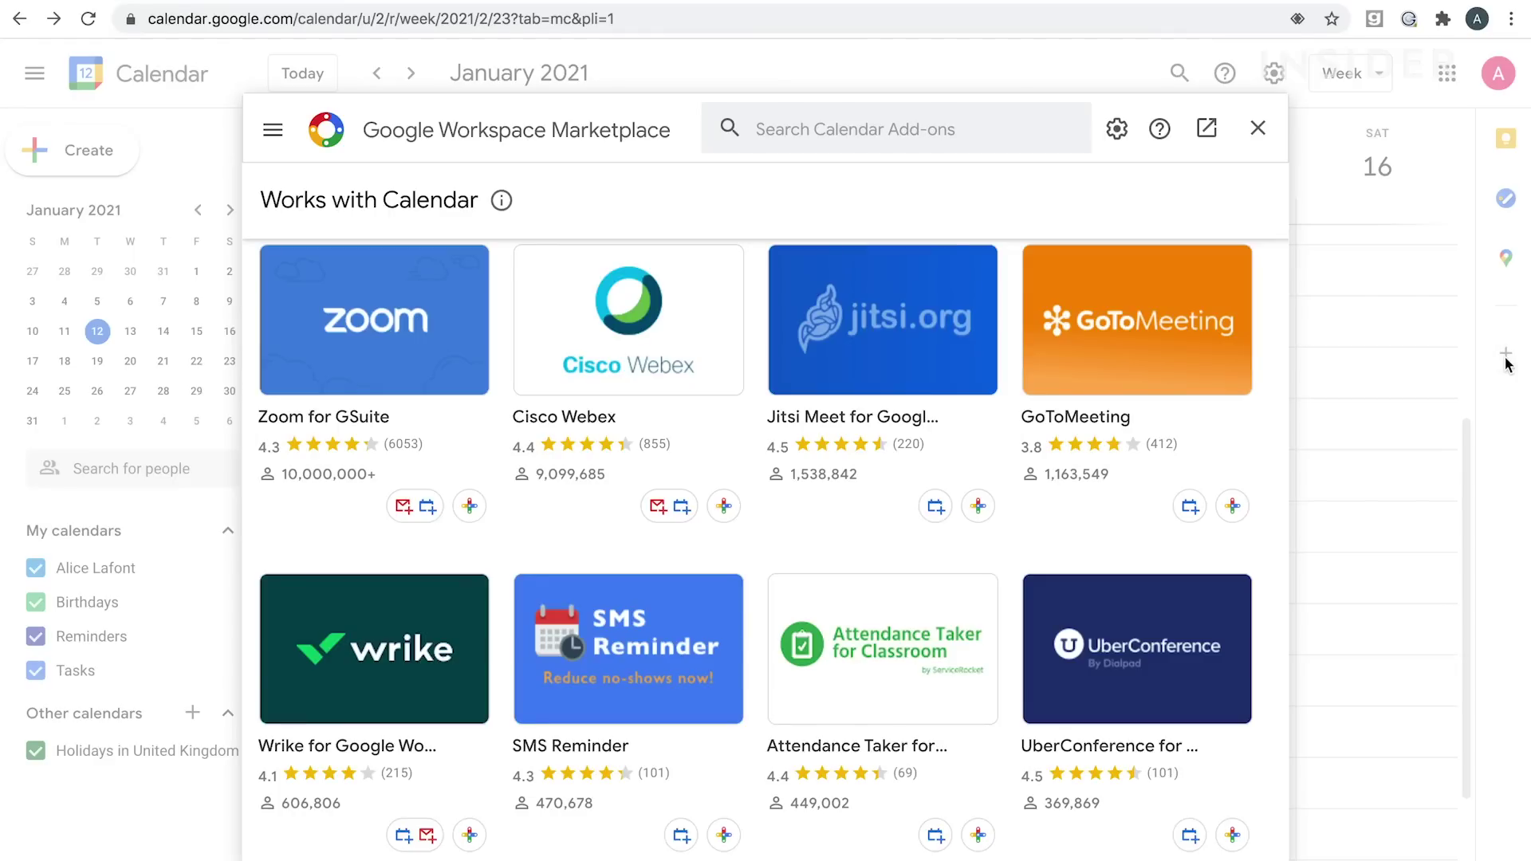
scroll(708, 476, "down", 4)
scroll(707, 475, "up", 4)
left_click(796, 131)
type("zoom")
key("Return")
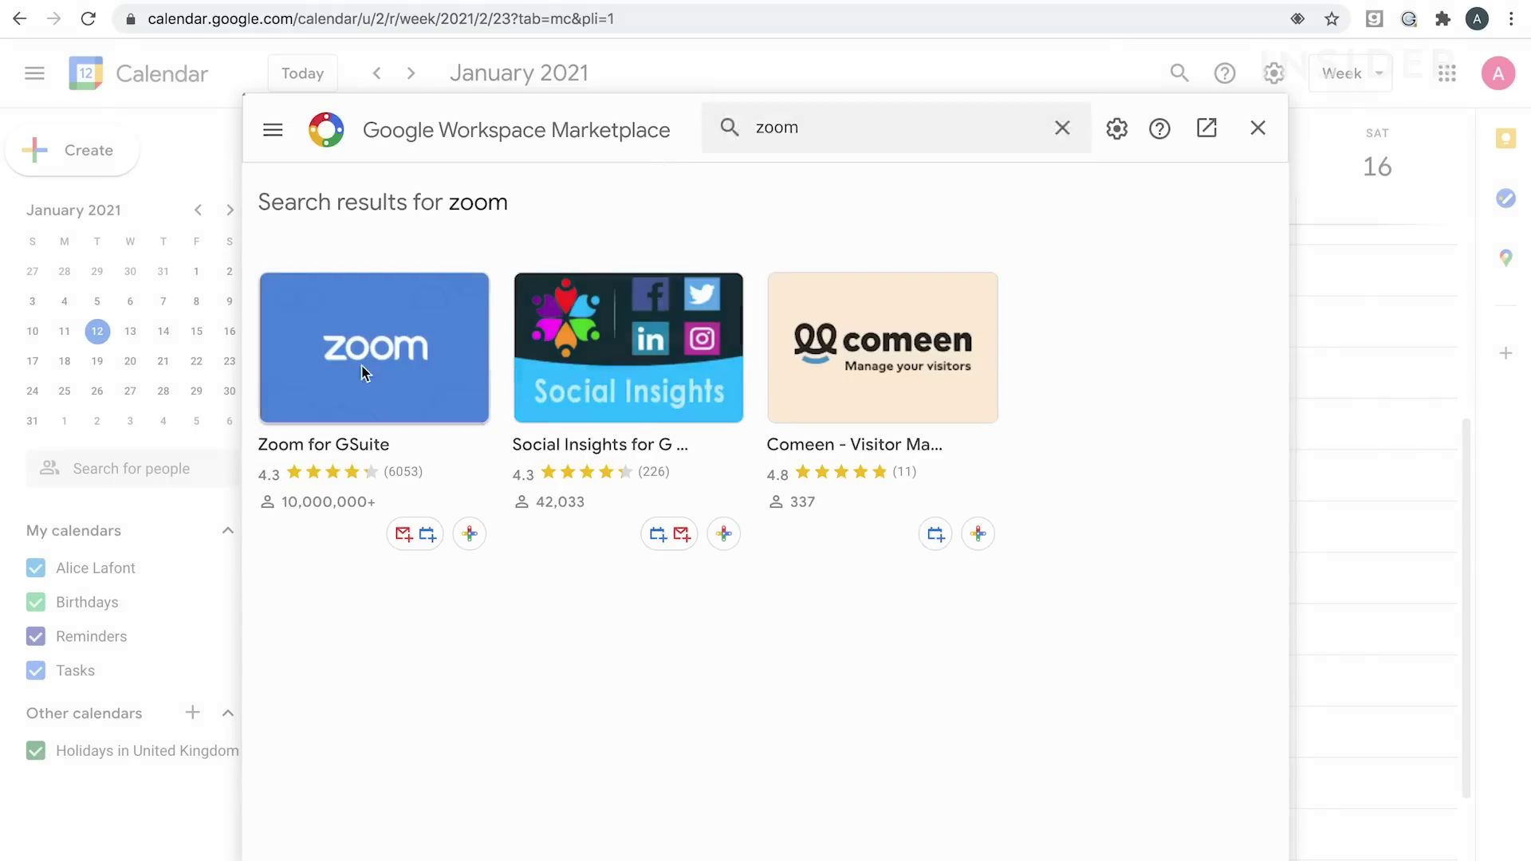
Install Zoom for GSuite, authorising it with your account, and finish the setup.
left_click(366, 369)
left_click(700, 359)
left_click(904, 613)
left_click(684, 526)
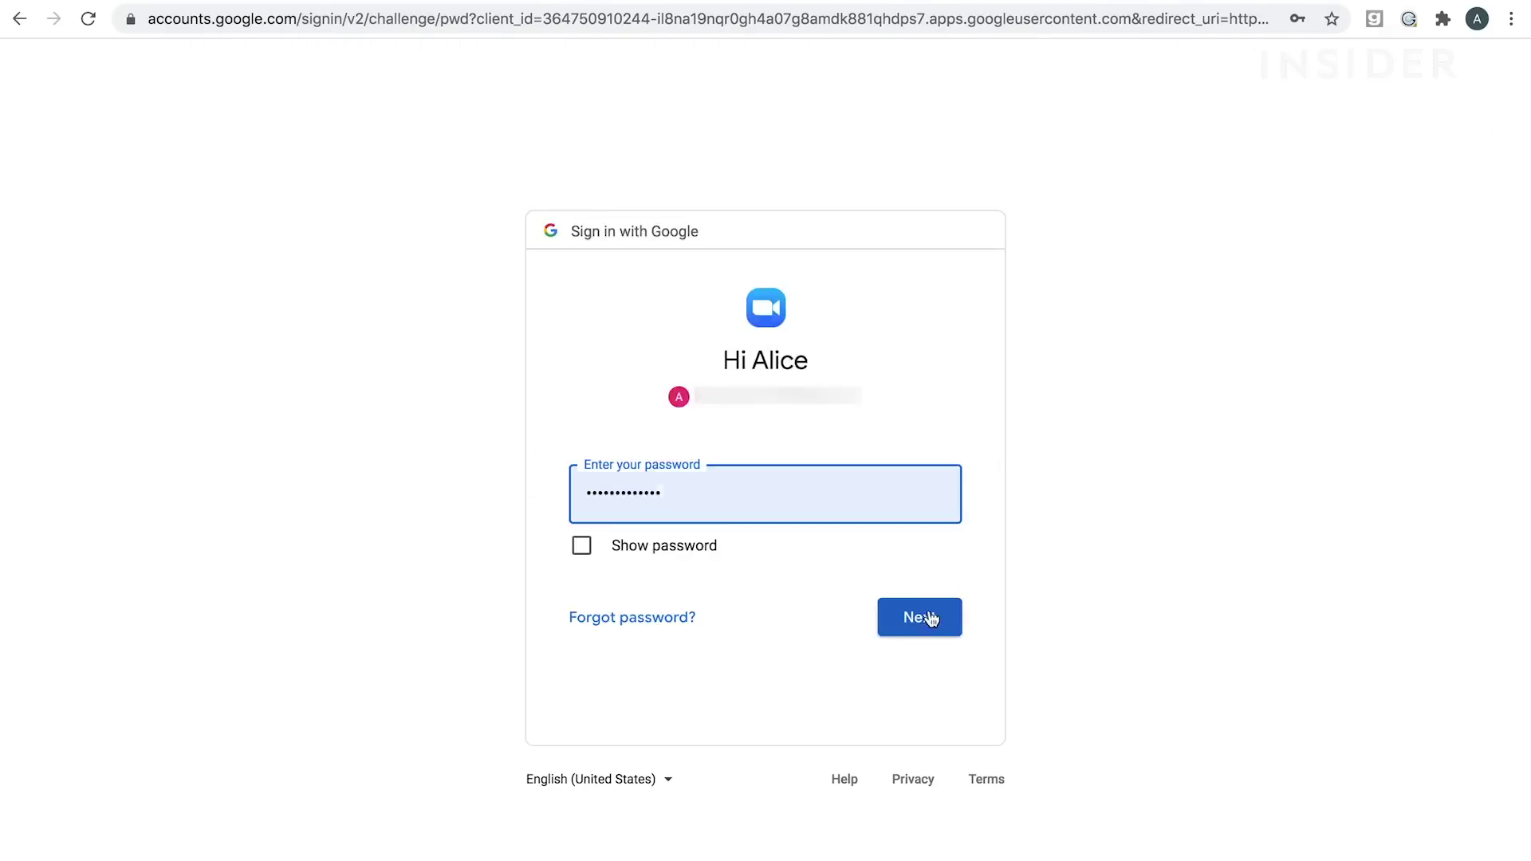
left_click(916, 619)
scroll(797, 571, "down", 10)
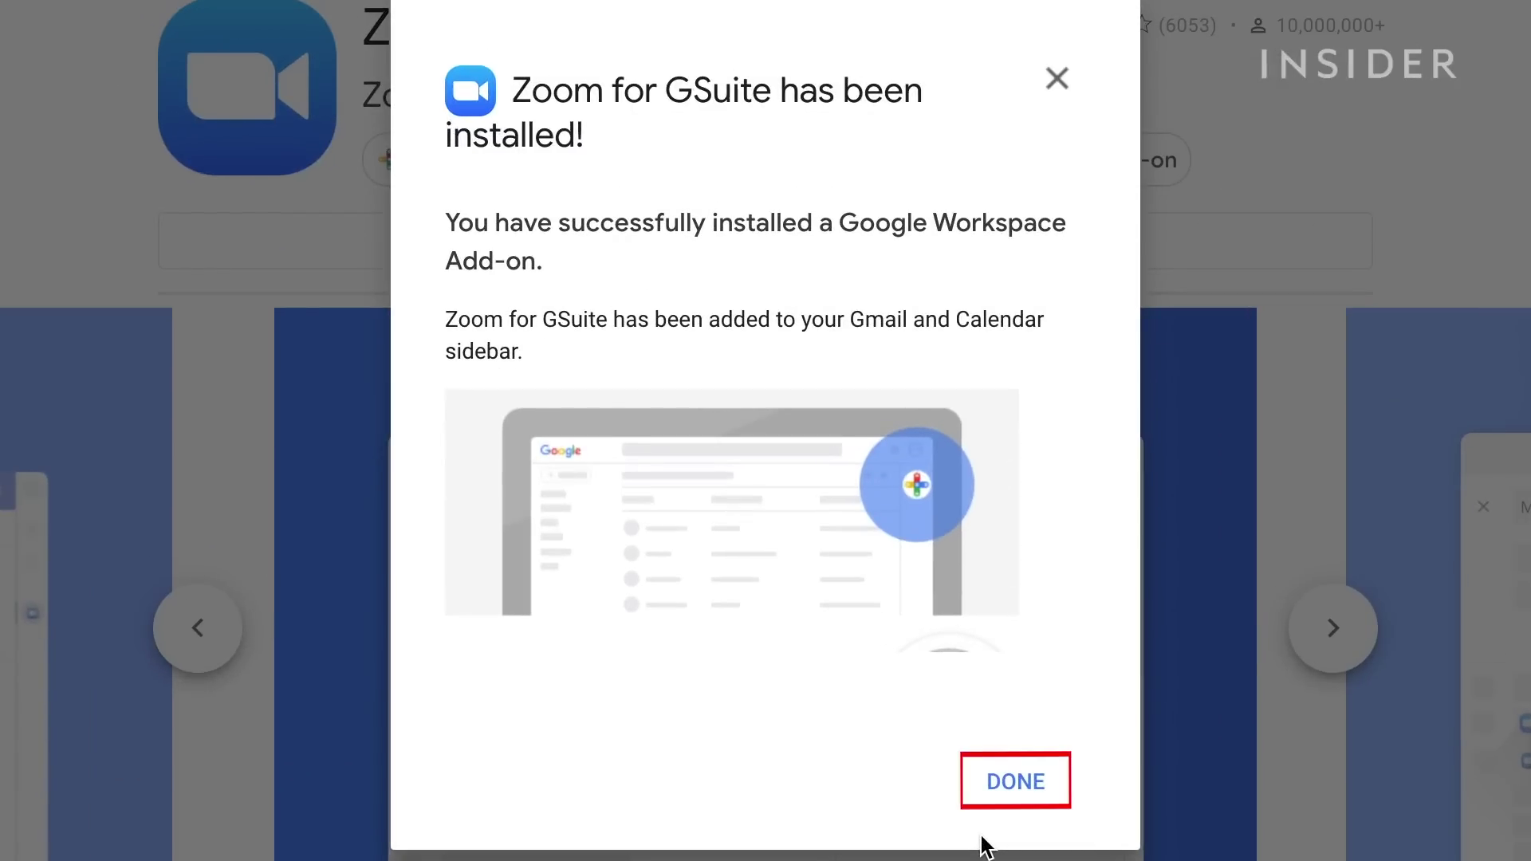
left_click(995, 782)
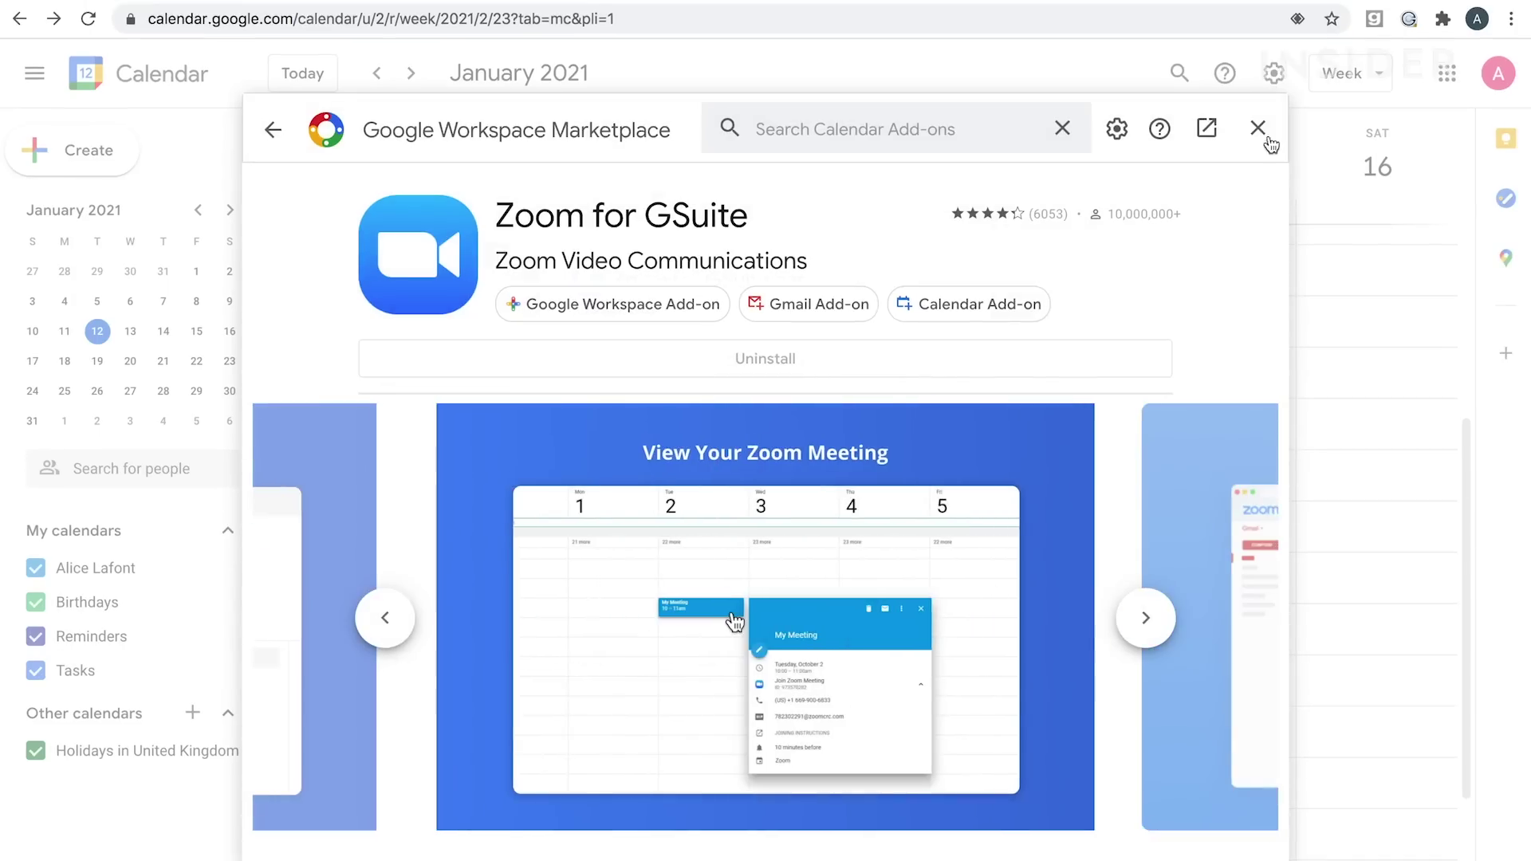
Close the Marketplace, dismiss the installed notice, and open the Zoom side panel.
left_click(1257, 128)
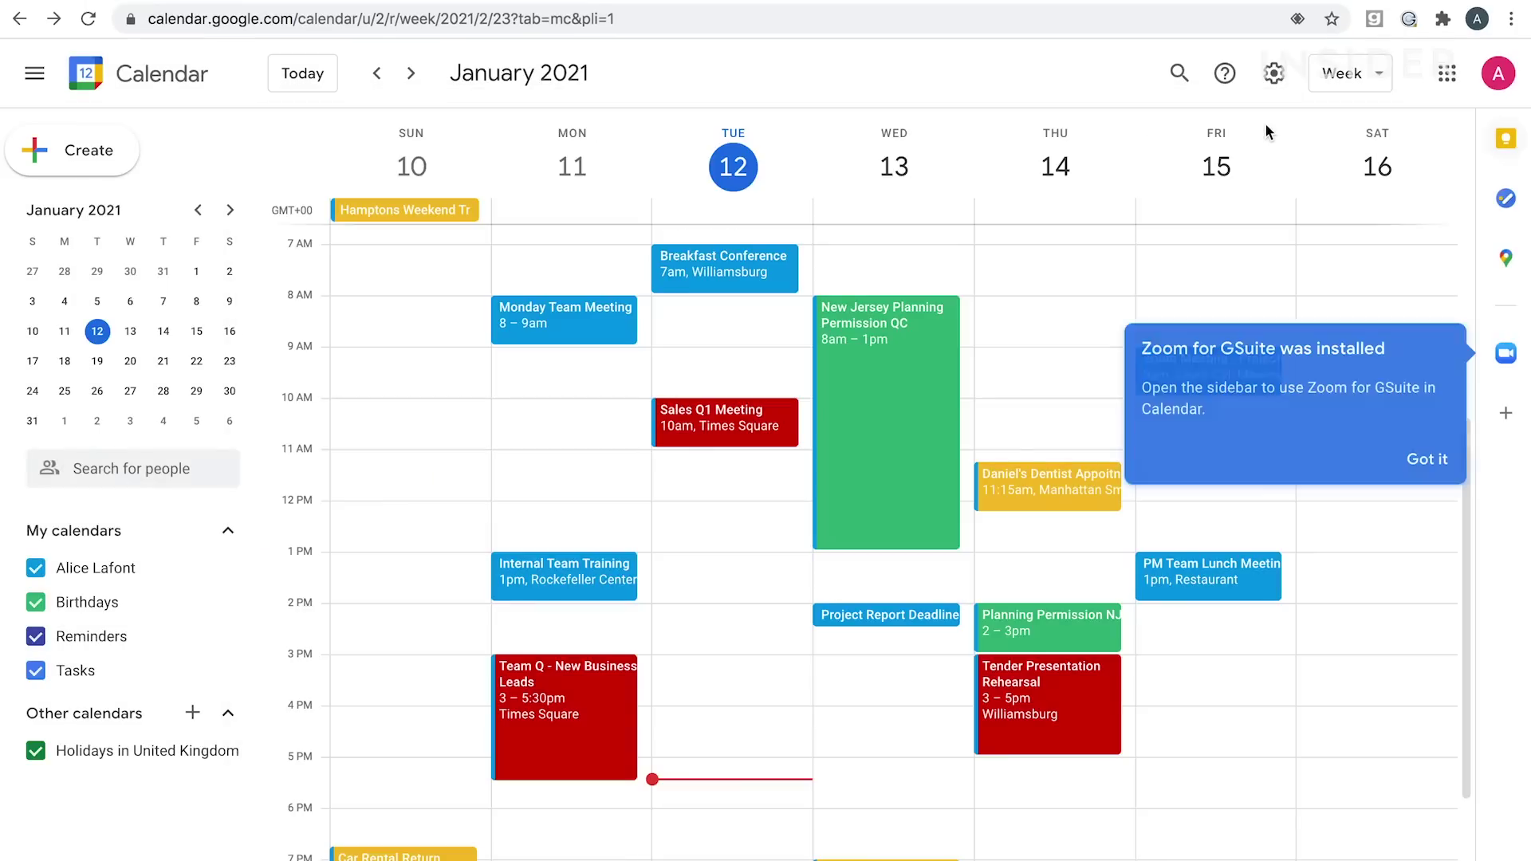
left_click(1427, 458)
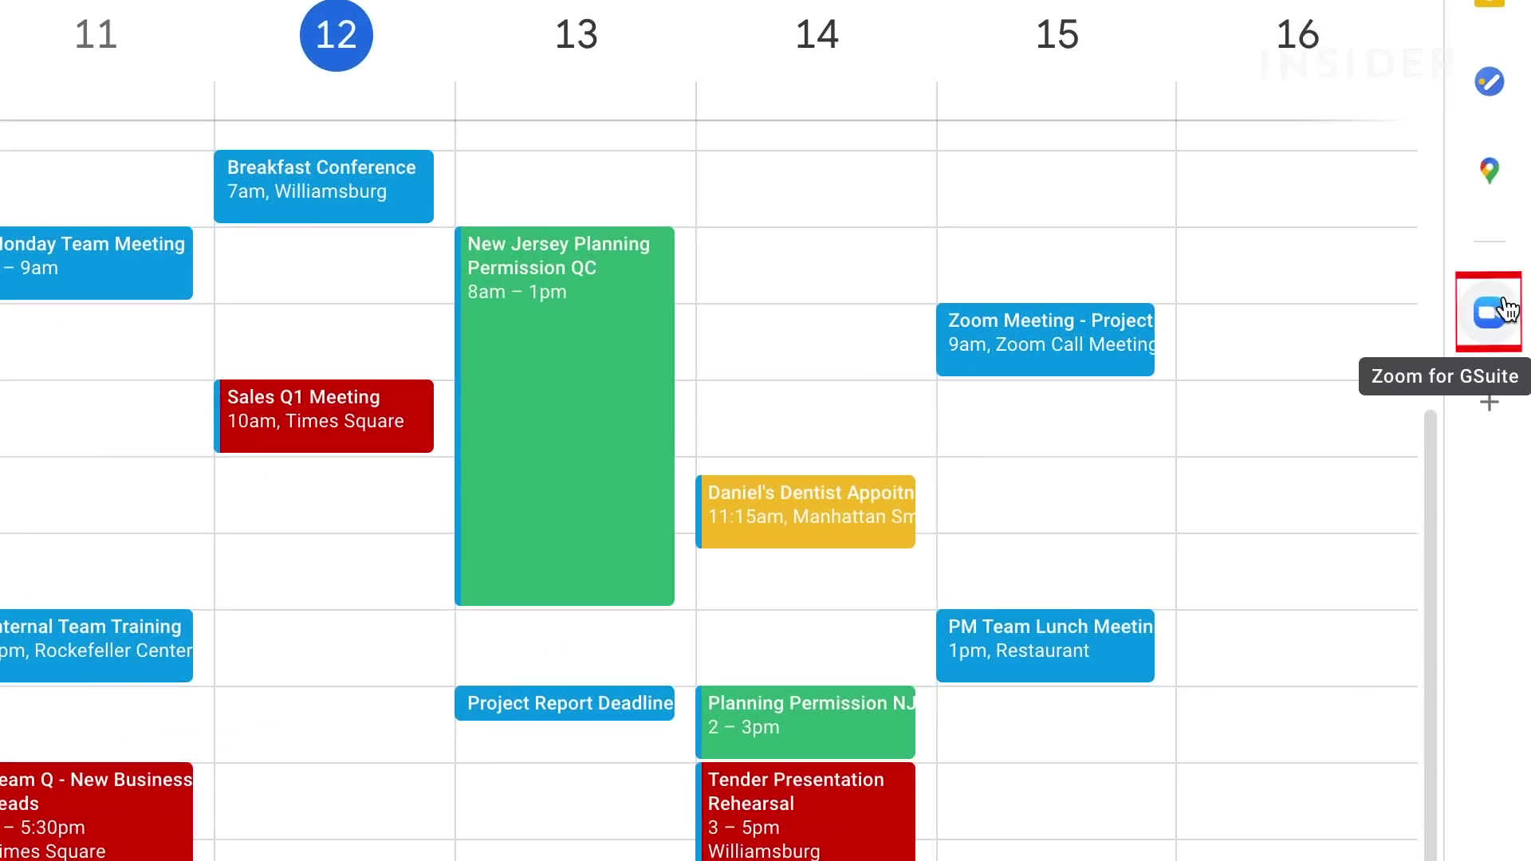
left_click(1499, 340)
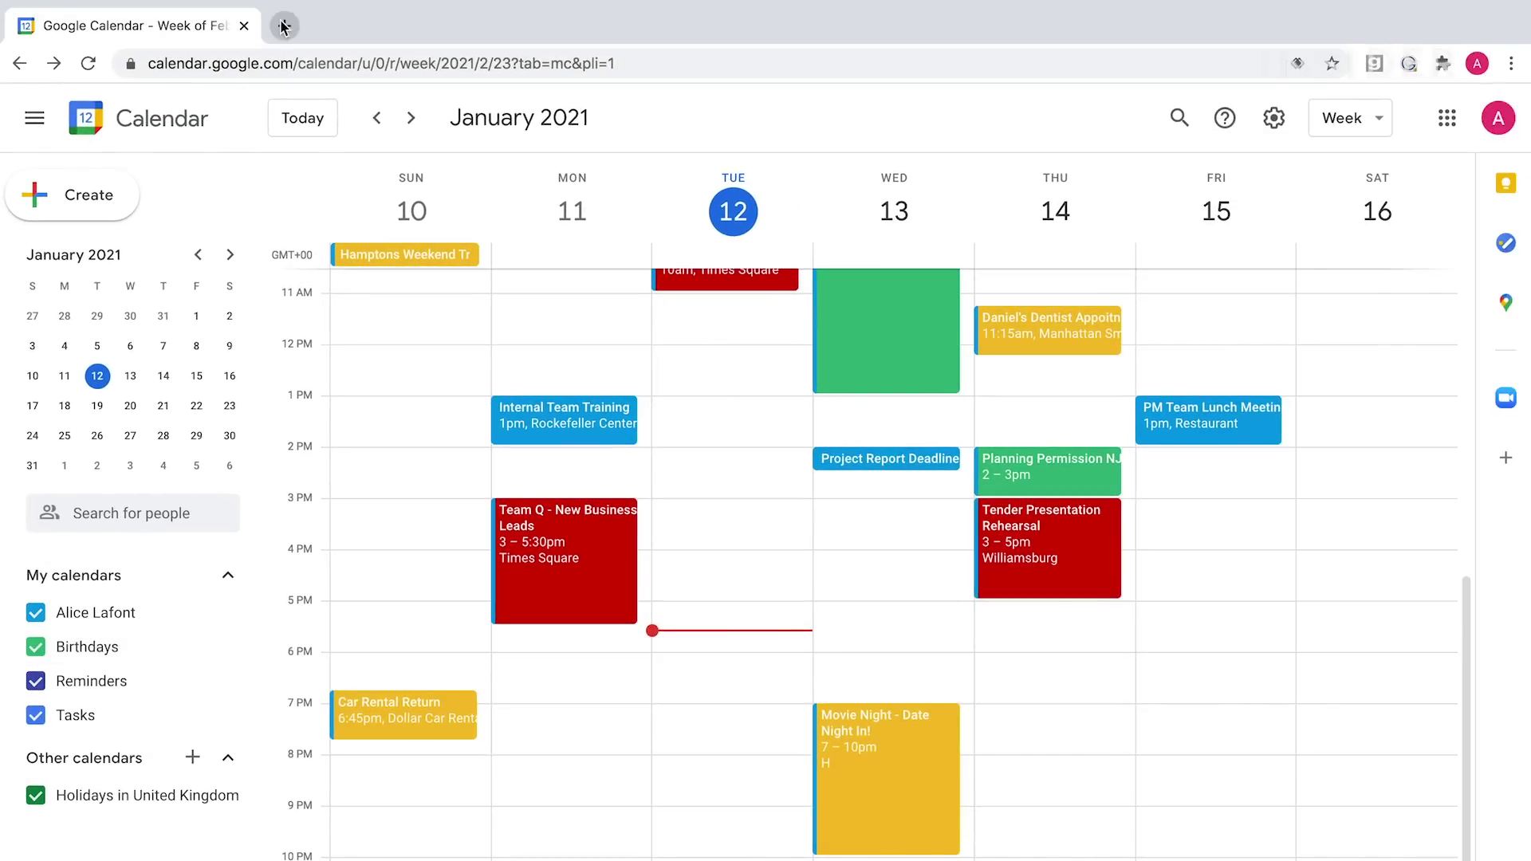
Load contacts.google.com in a new tab and dismiss the welcome message.
left_click(284, 26)
type("contacts.google.com")
key("Return")
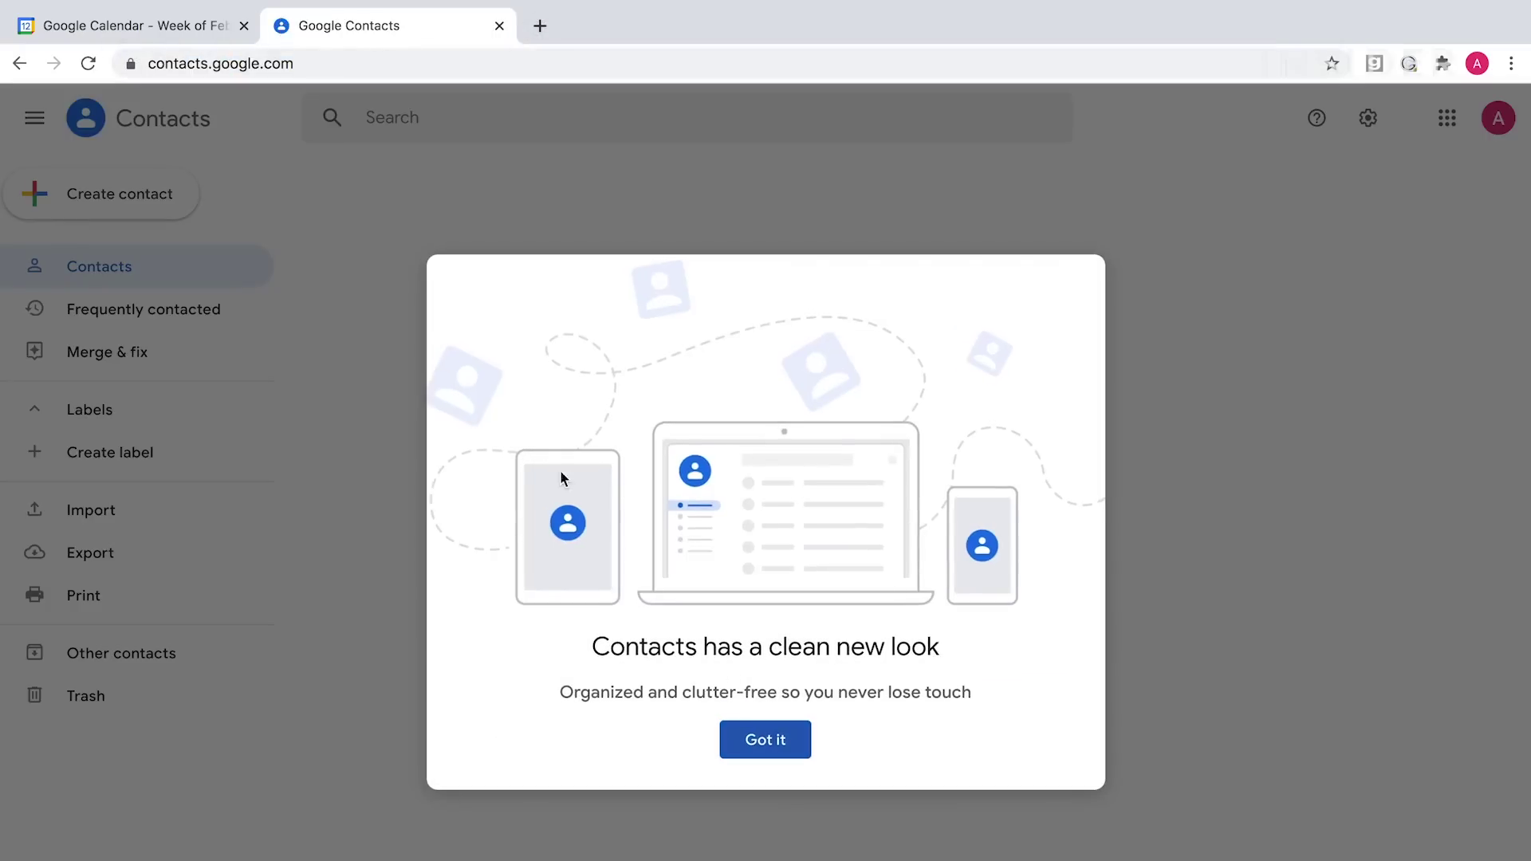
left_click(777, 739)
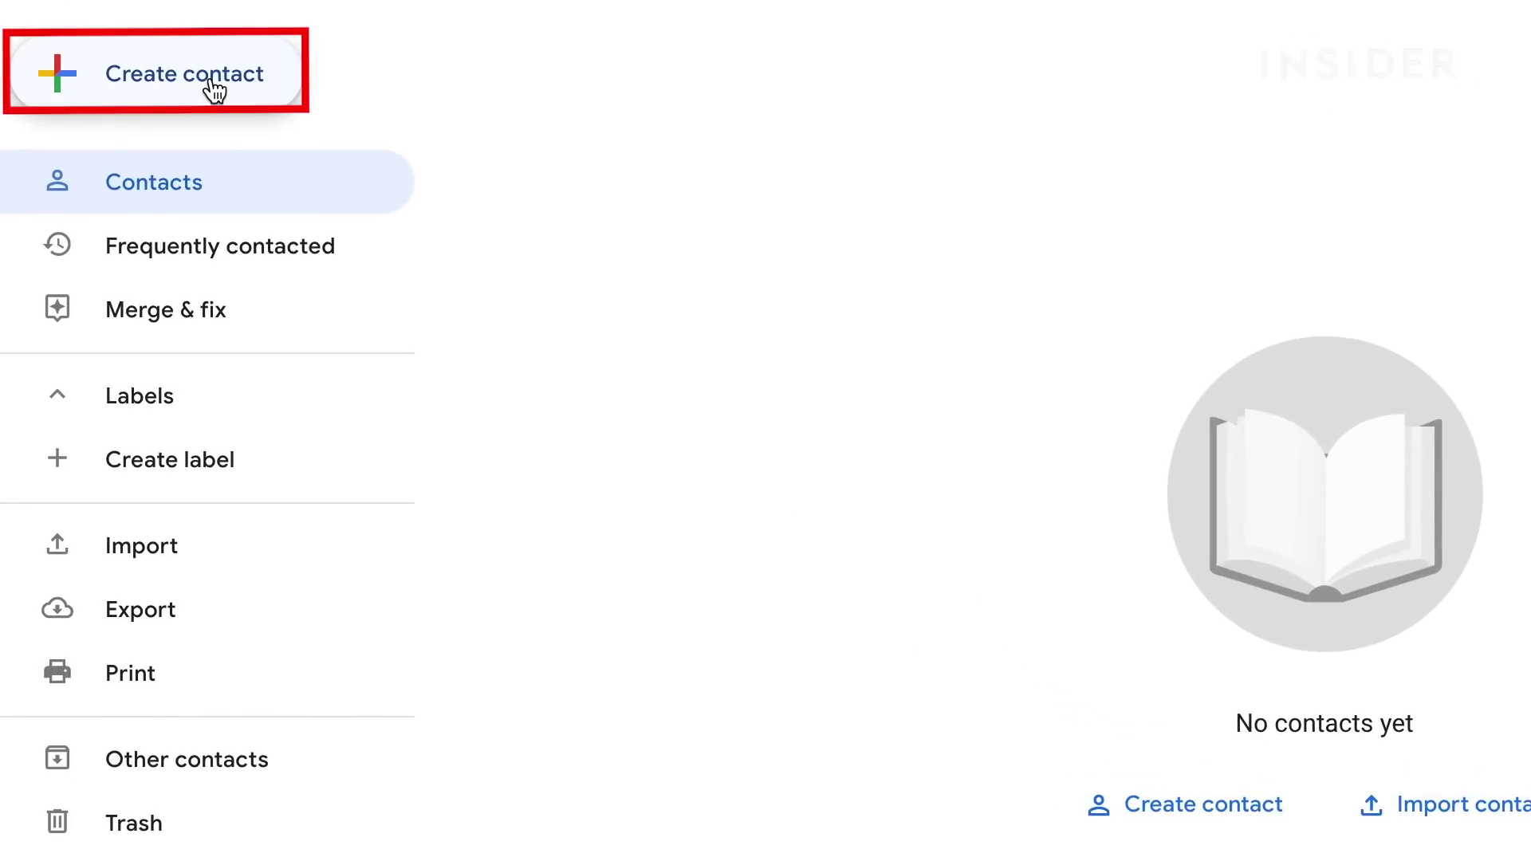
Create a contact with the person's first and last name and birthday 01/14/1992.
left_click(213, 91)
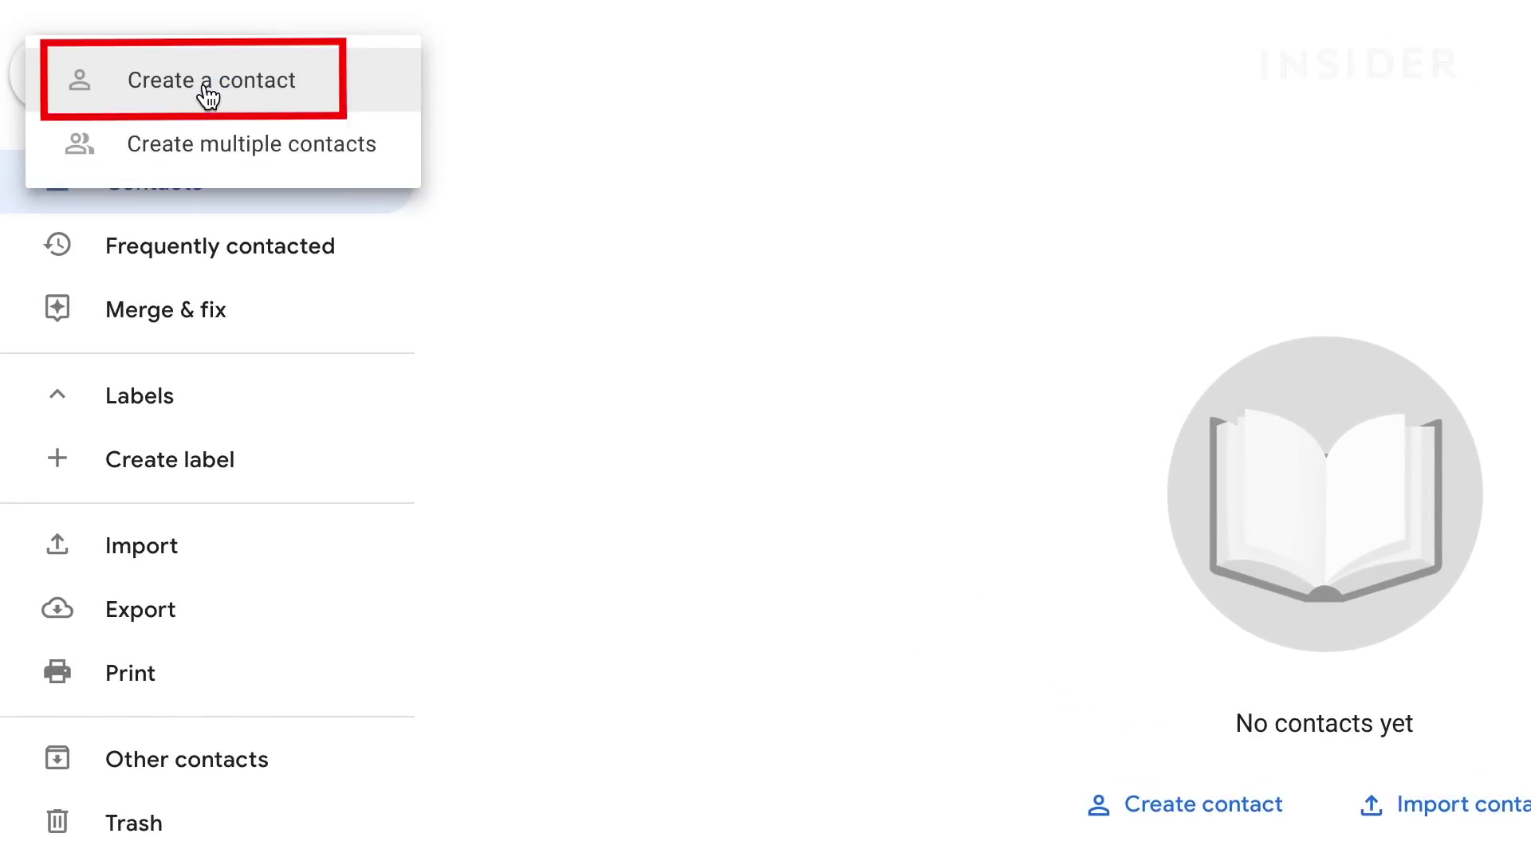
left_click(201, 96)
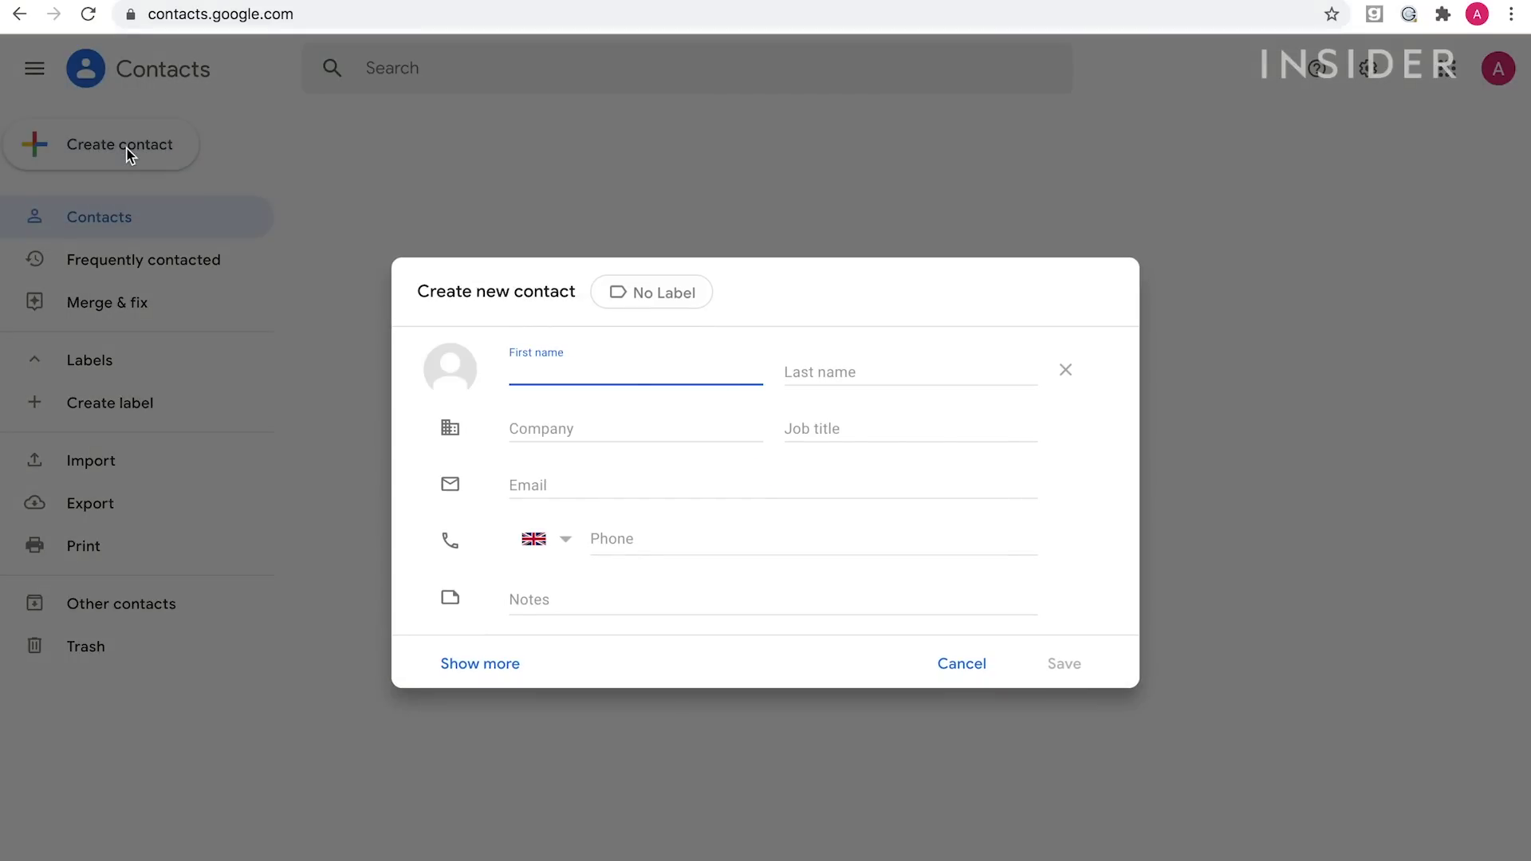
key("Tab")
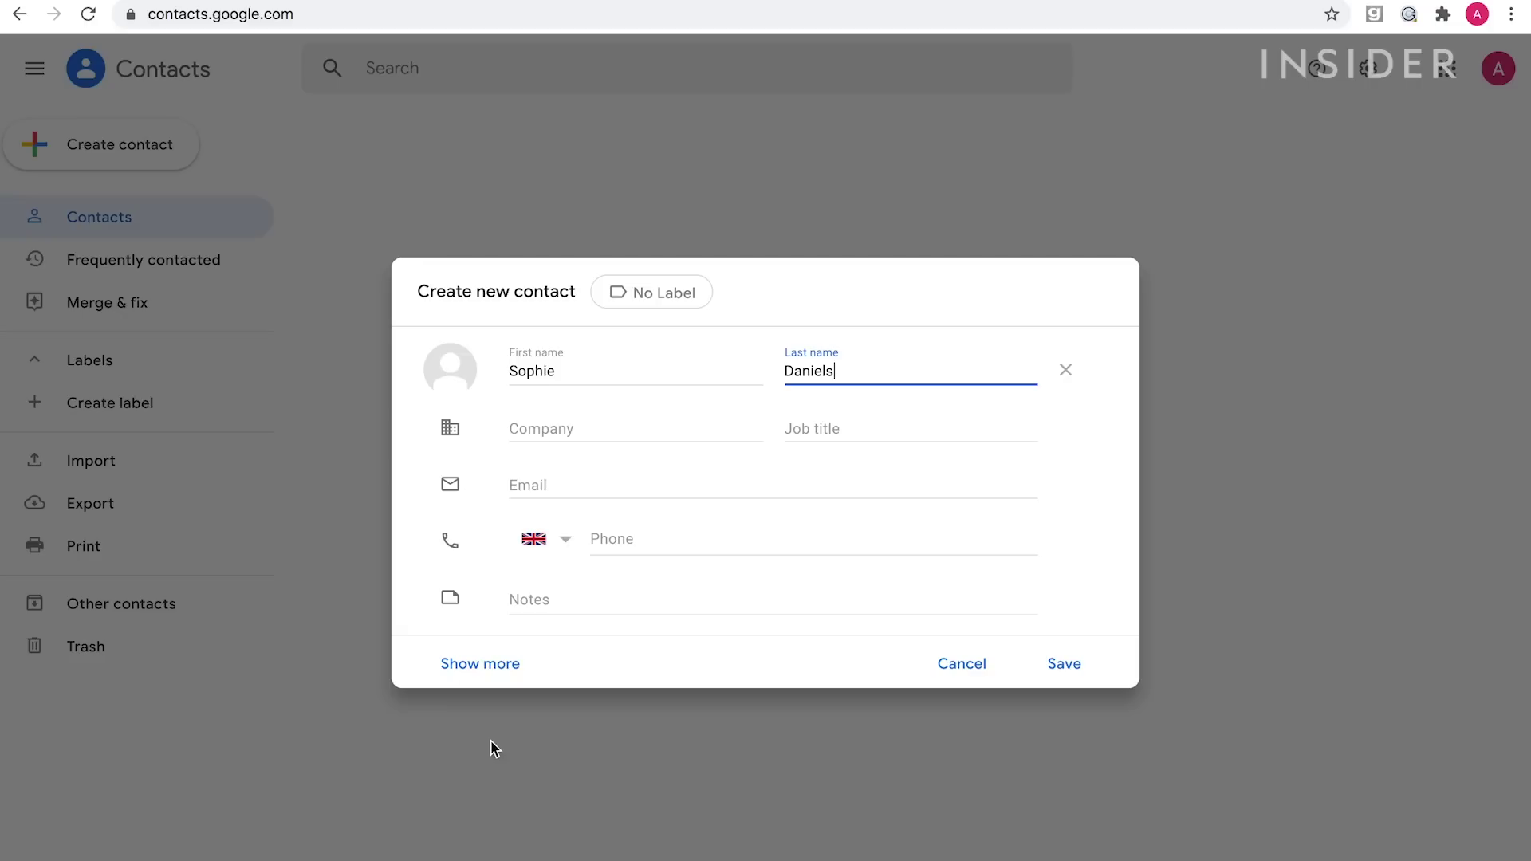
left_click(490, 668)
scroll(592, 614, "down", 5)
scroll(590, 614, "down", 5)
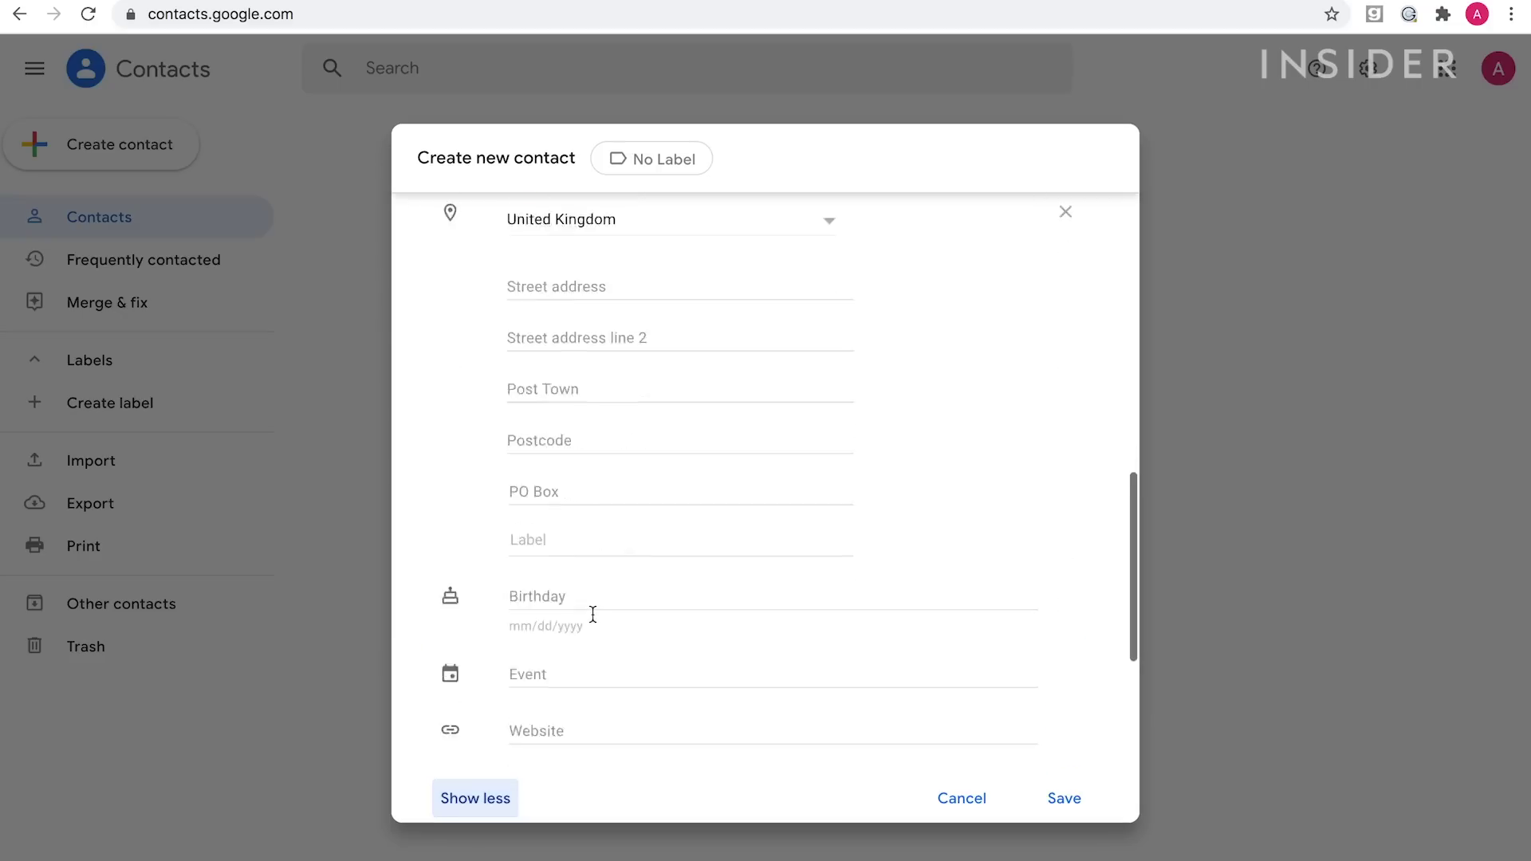
left_click(585, 536)
type("01/")
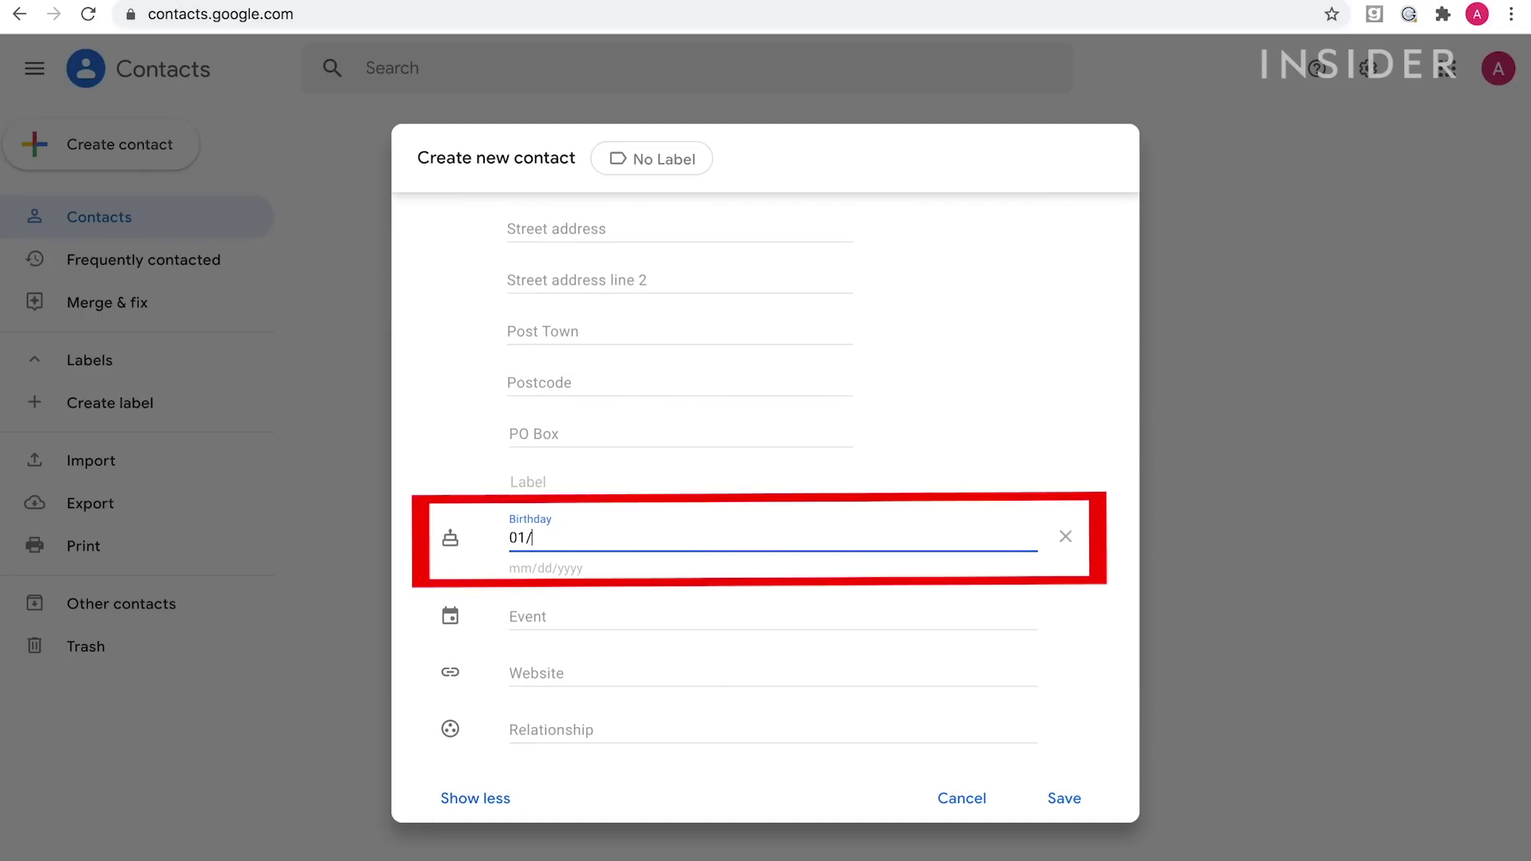
type("14/1992")
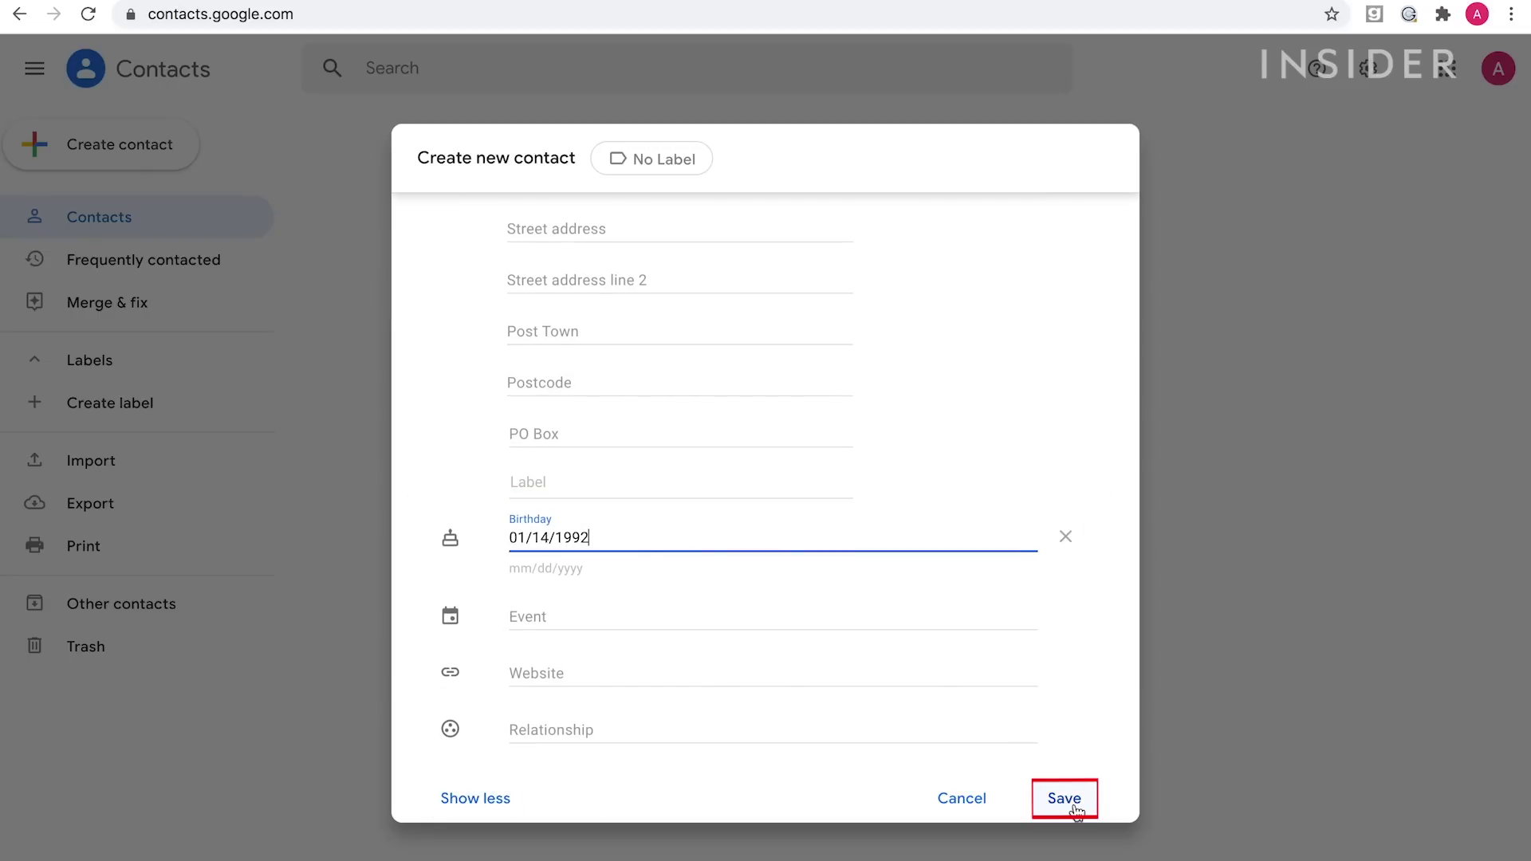
left_click(1065, 798)
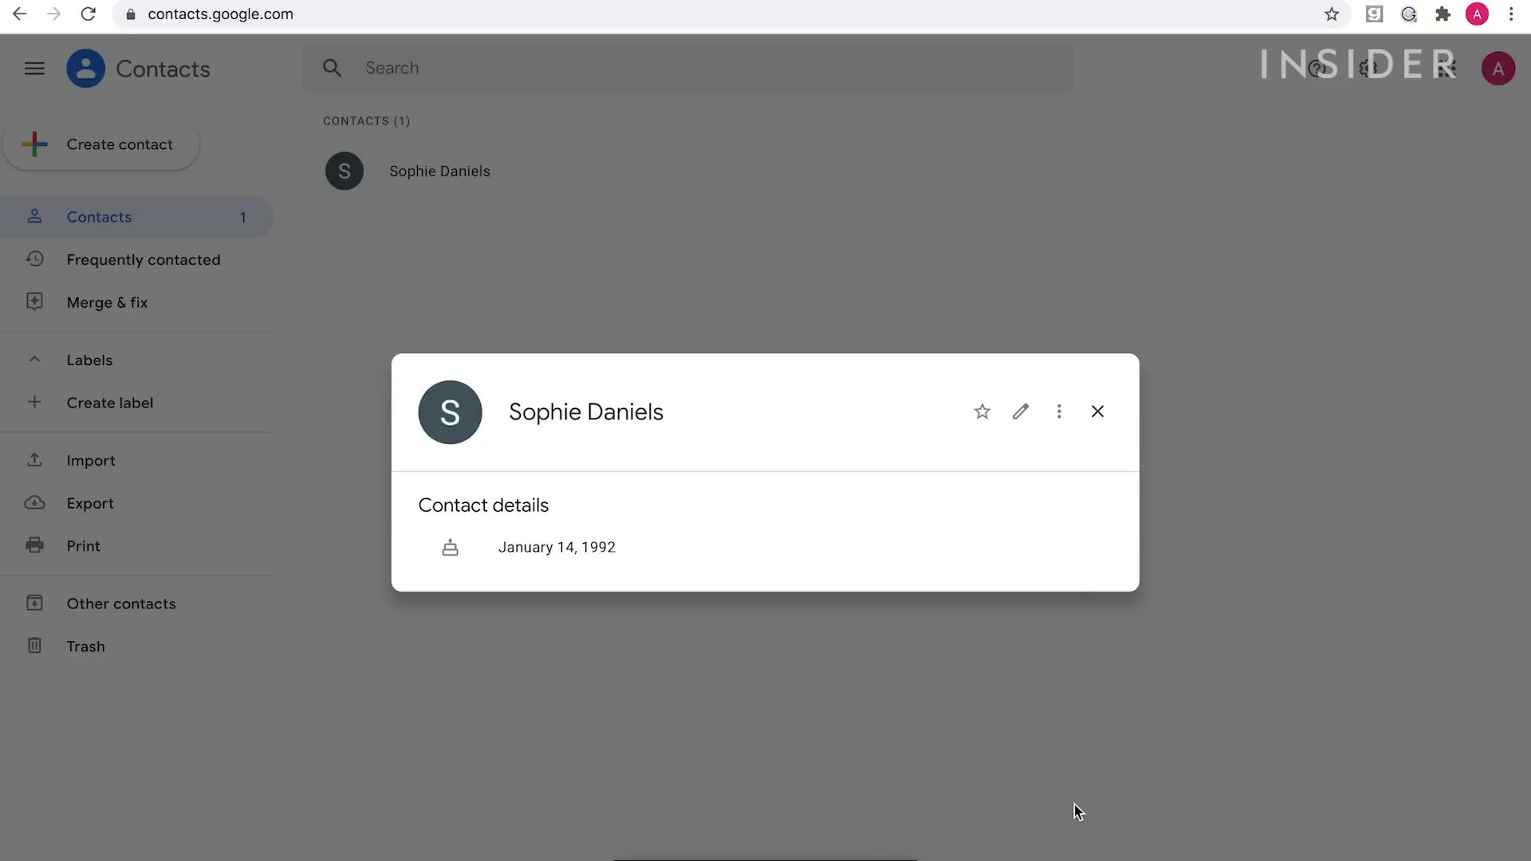
left_click(1098, 413)
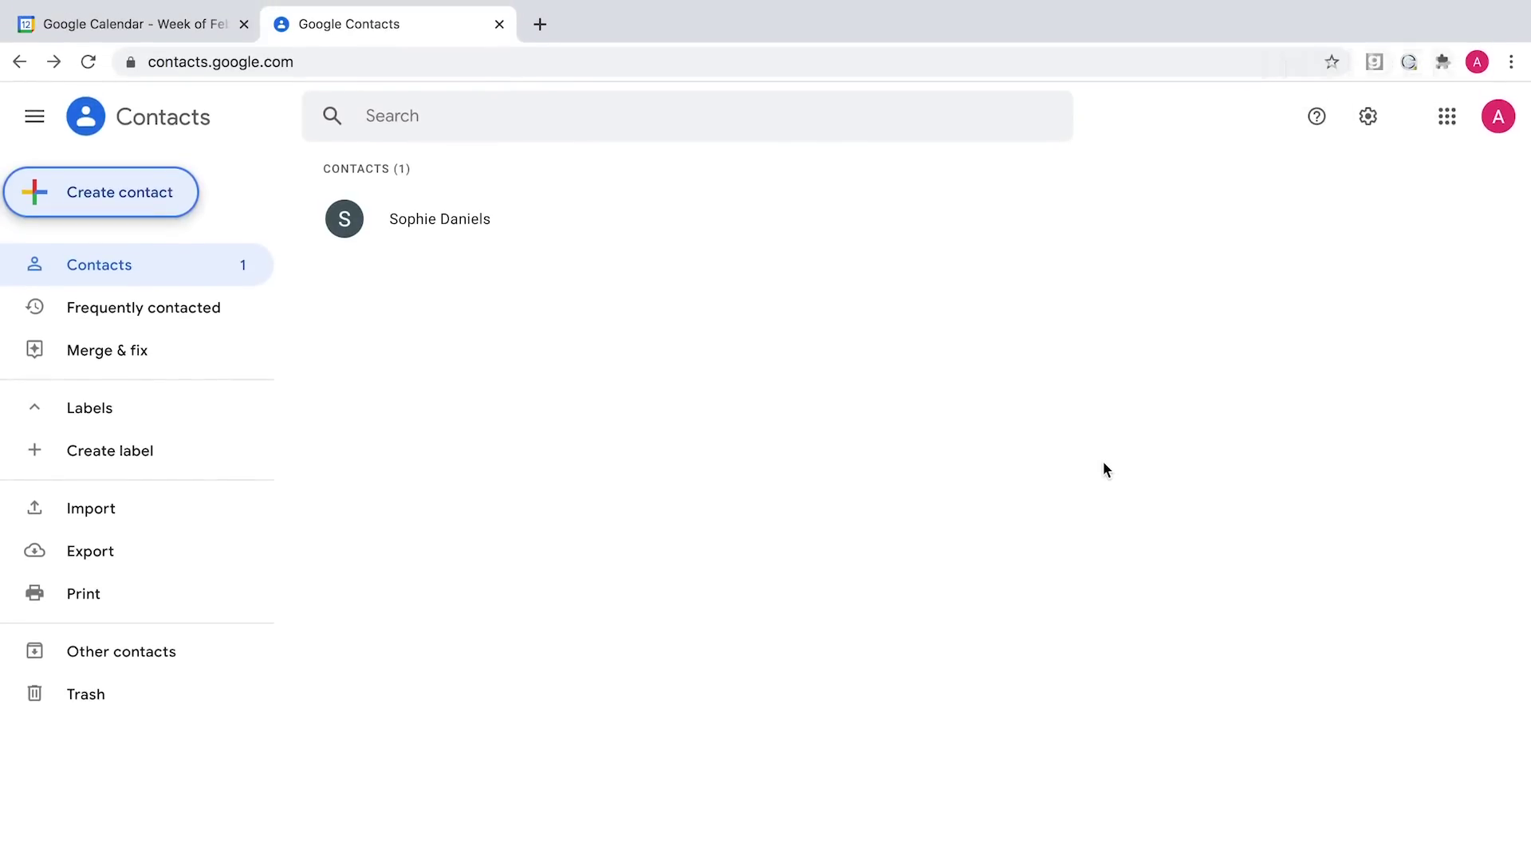
Return to Calendar, try Month view, then switch back to the January 10–16 Week view.
left_click(162, 30)
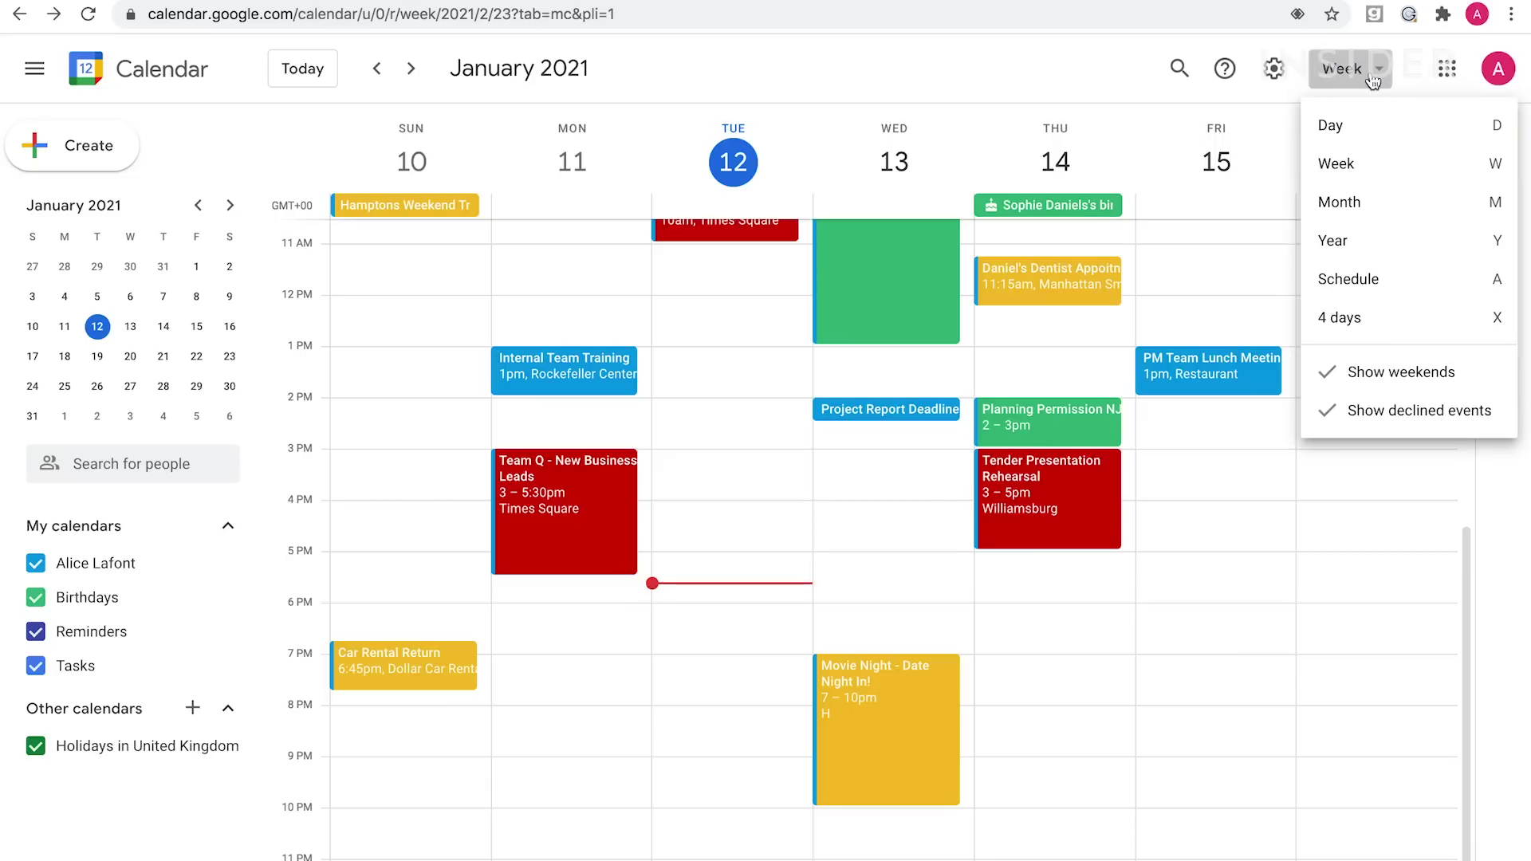
left_click(1339, 202)
left_click(1355, 70)
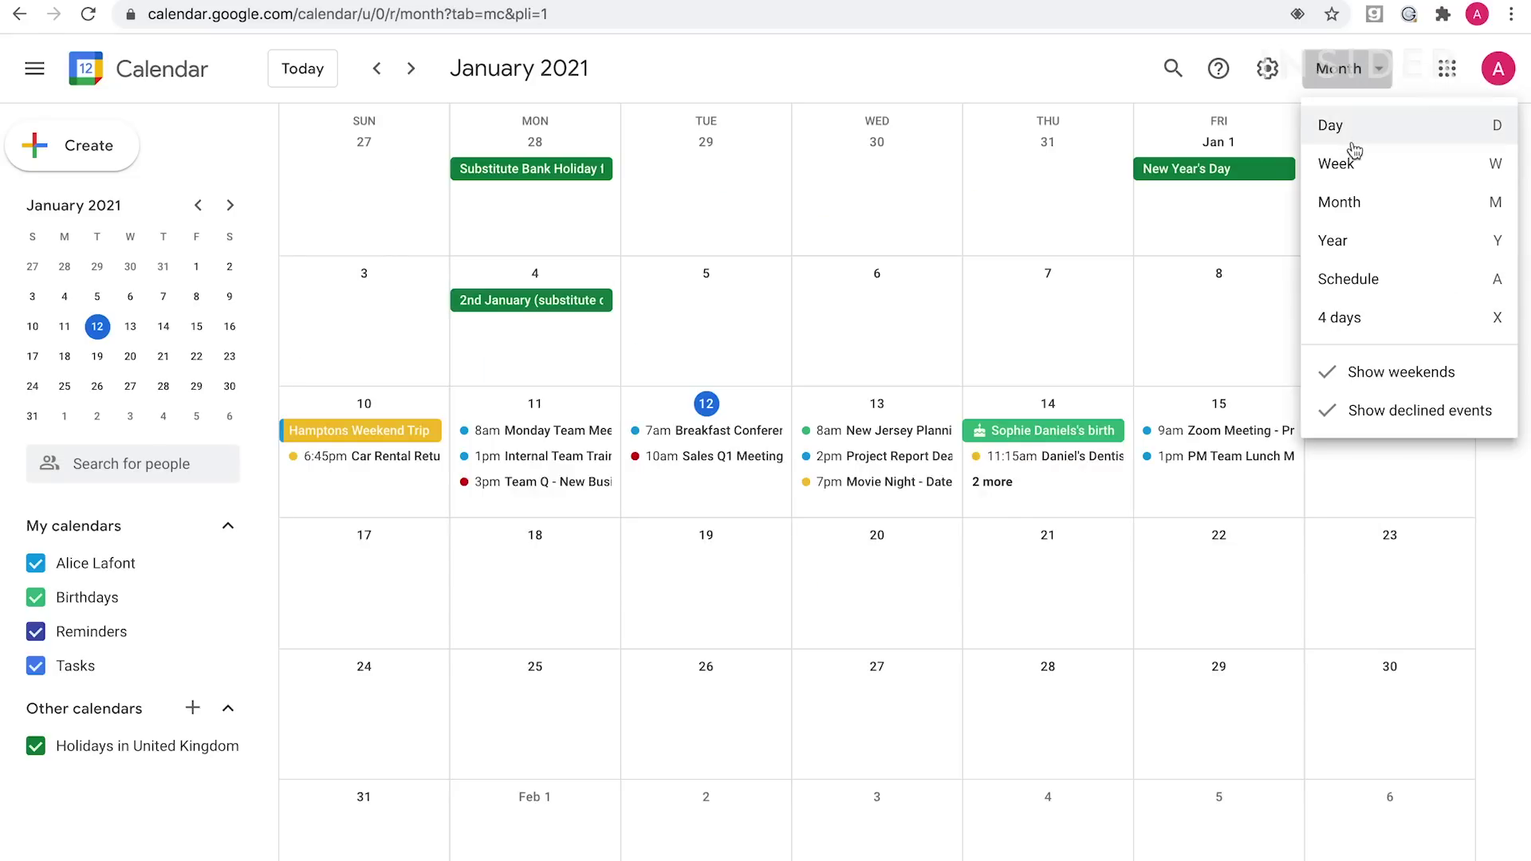
left_click(1352, 163)
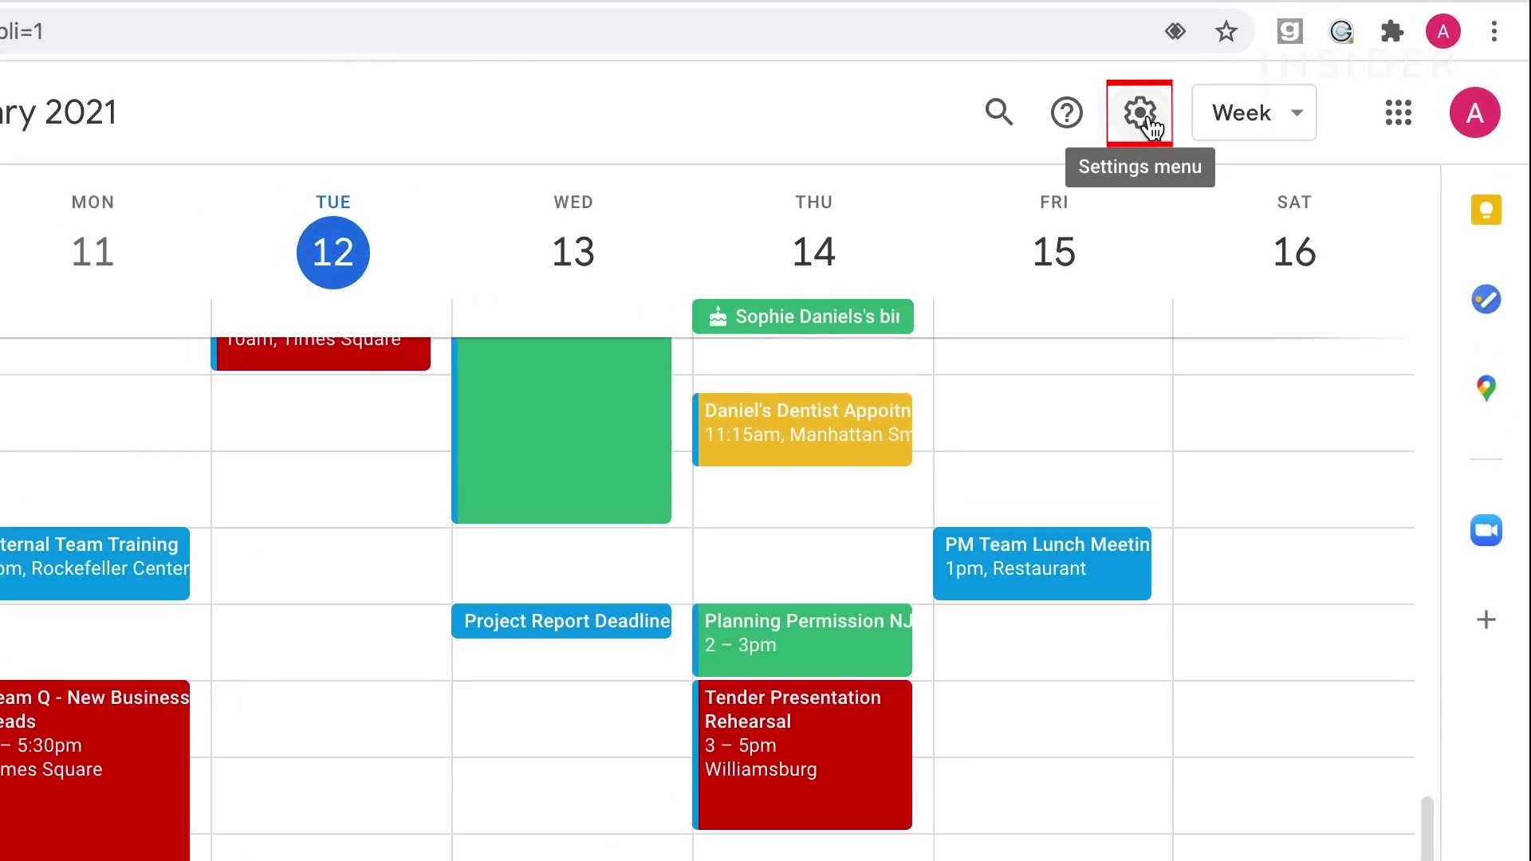
Print-preview Jan 10–15, 2021 in Big font, Landscape, including declined events.
left_click(1148, 126)
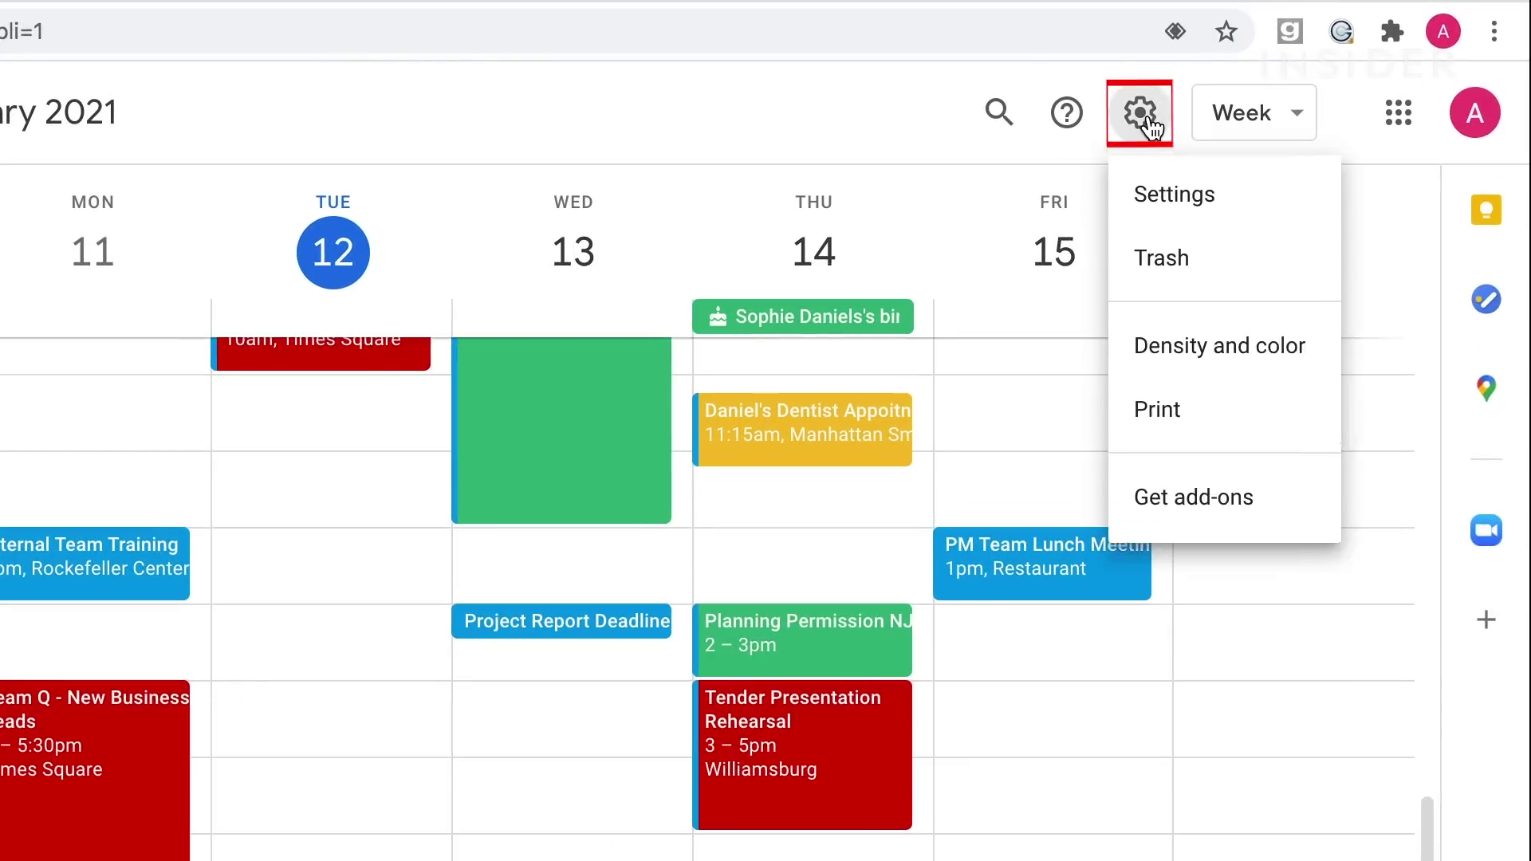
left_click(1157, 427)
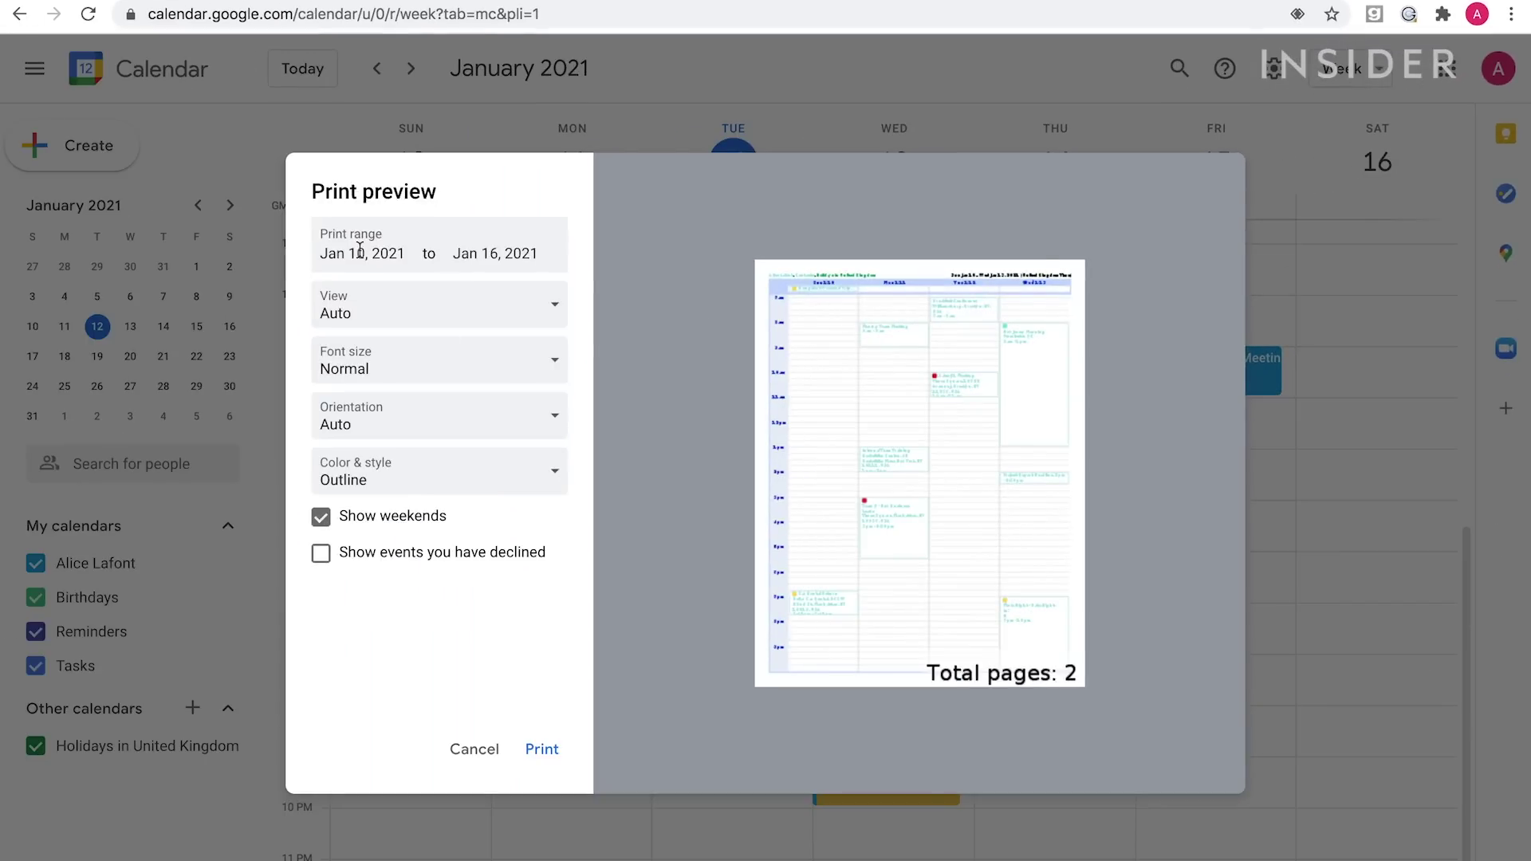
left_click(364, 252)
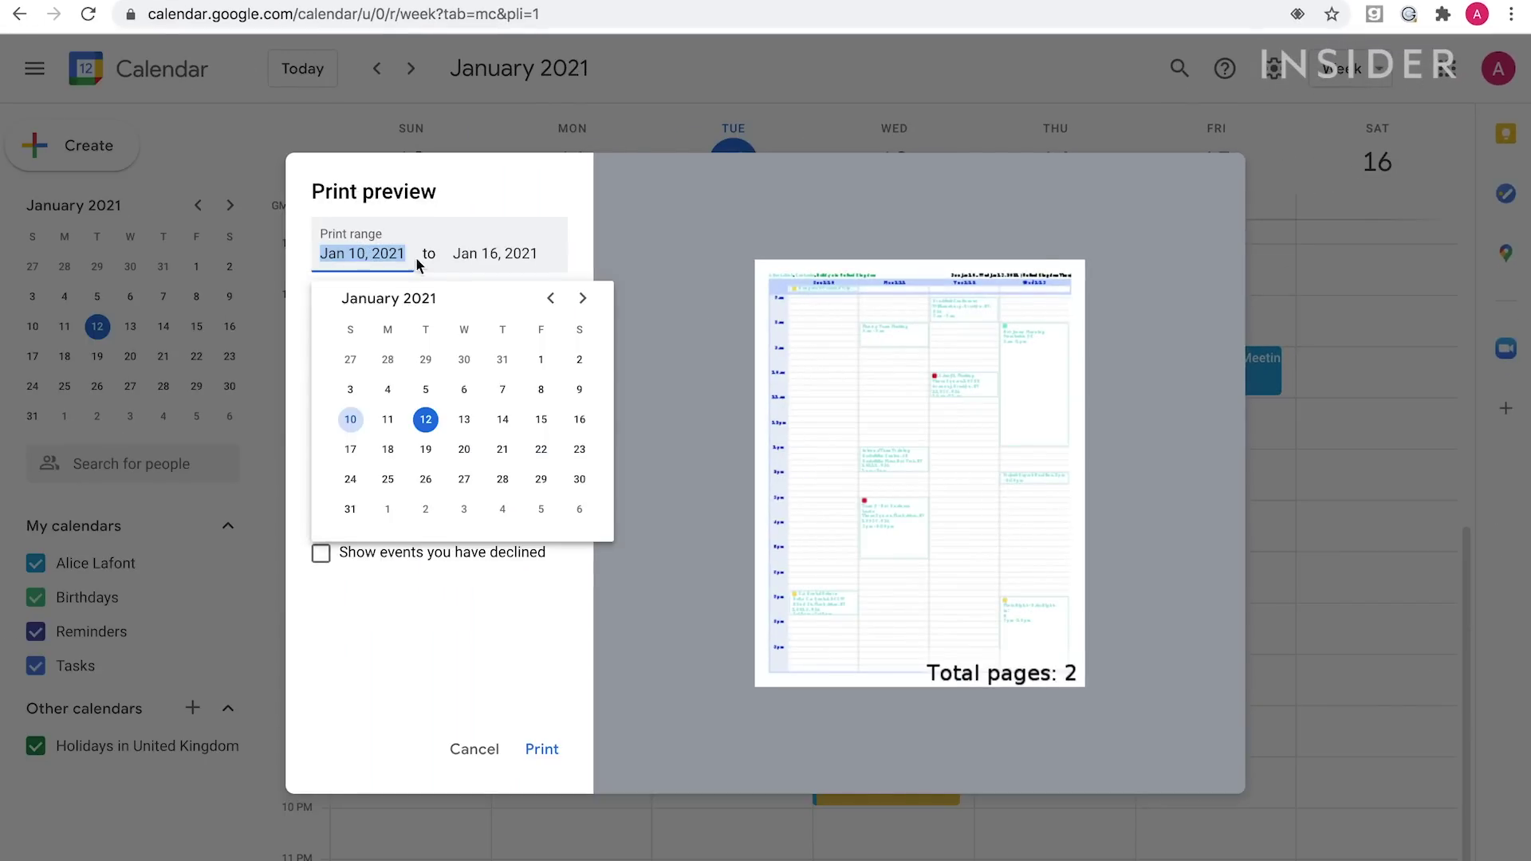
left_click(496, 253)
left_click(670, 416)
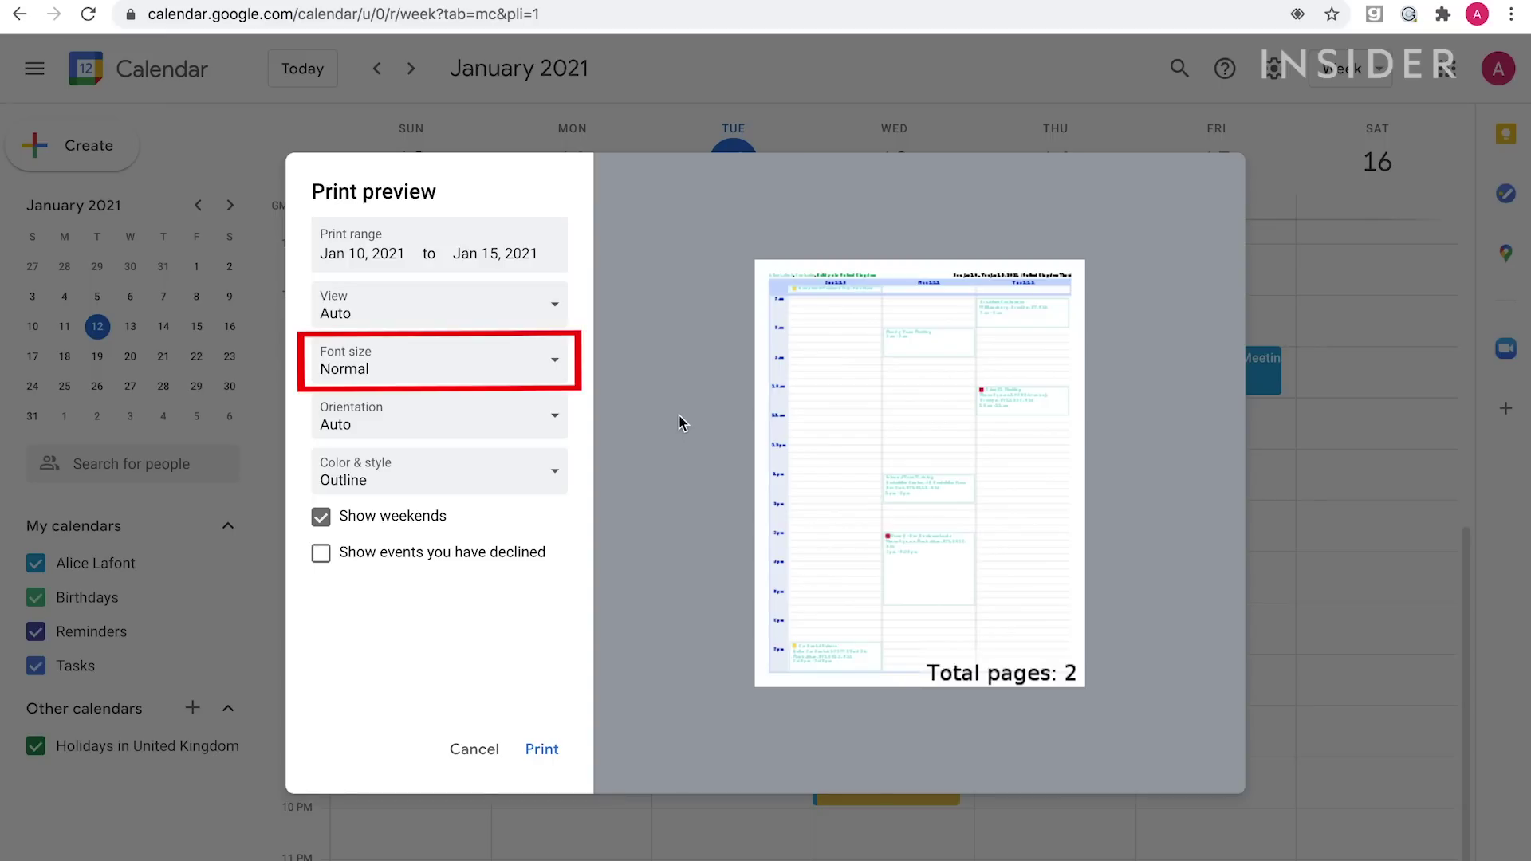
left_click(527, 379)
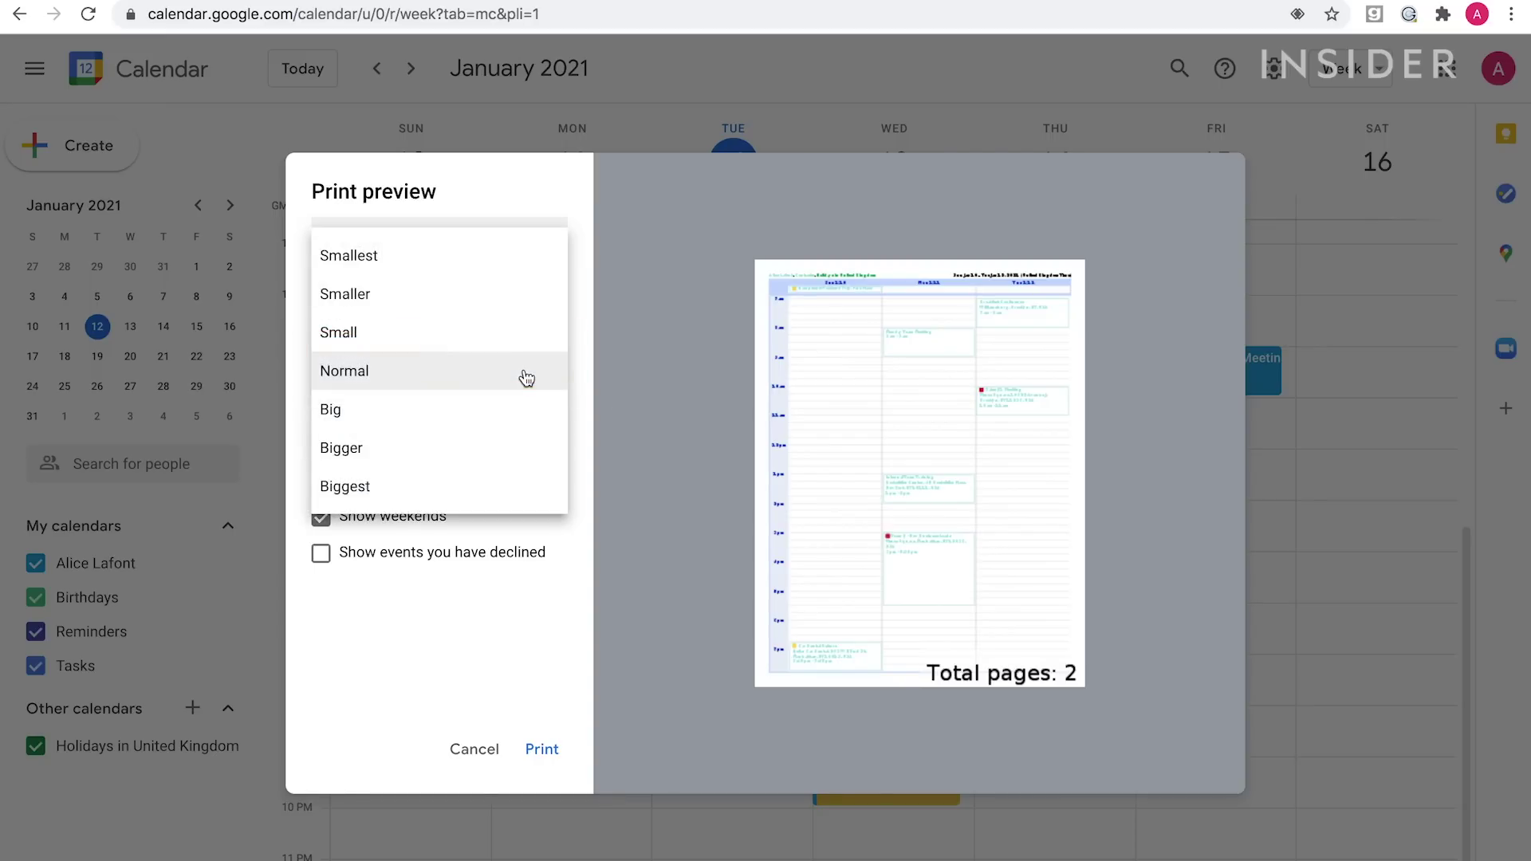
left_click(495, 420)
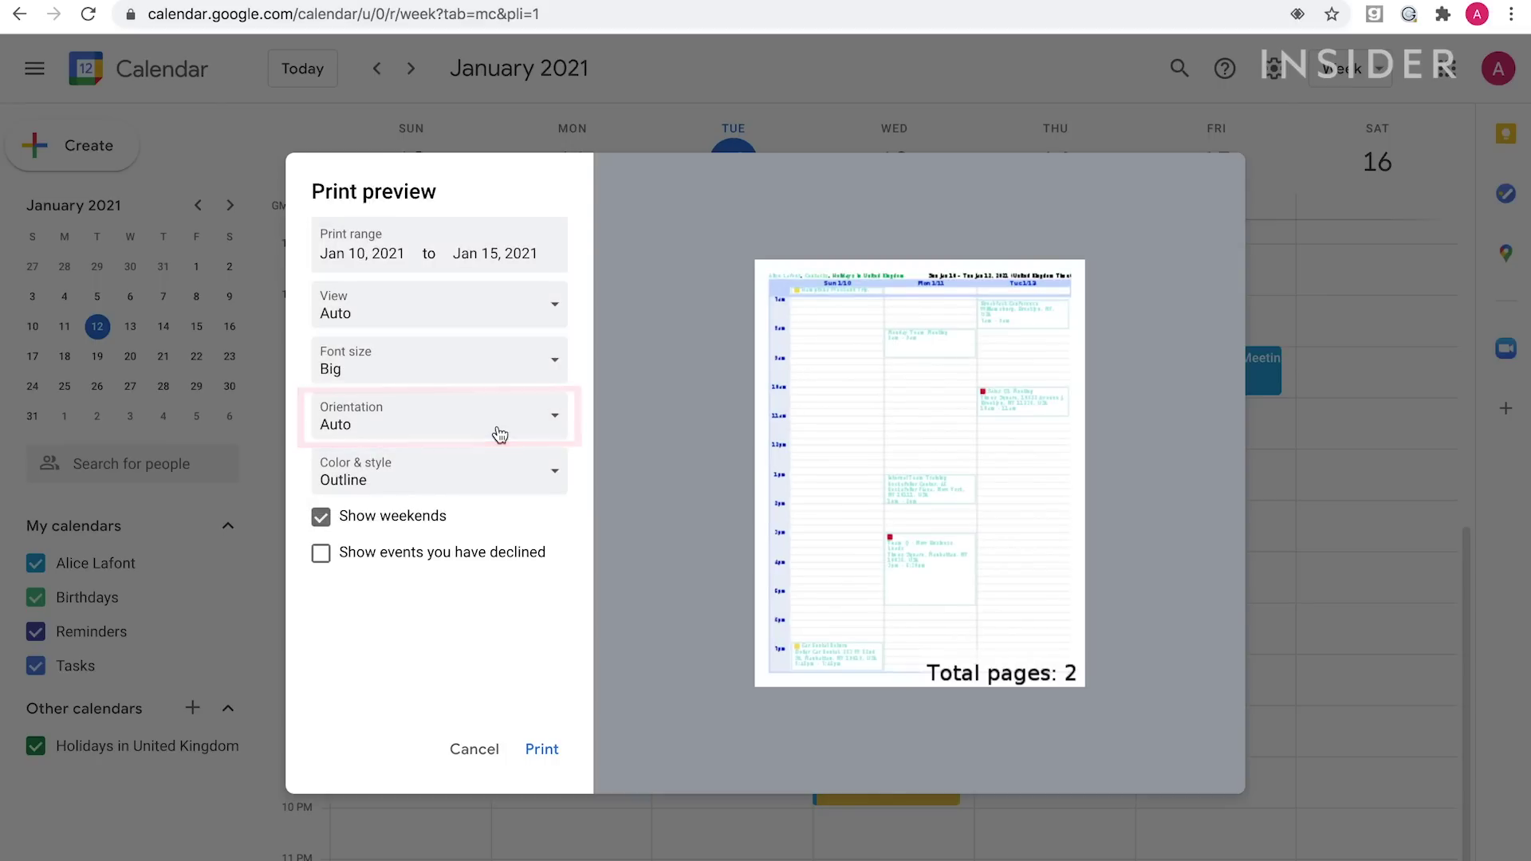
left_click(496, 433)
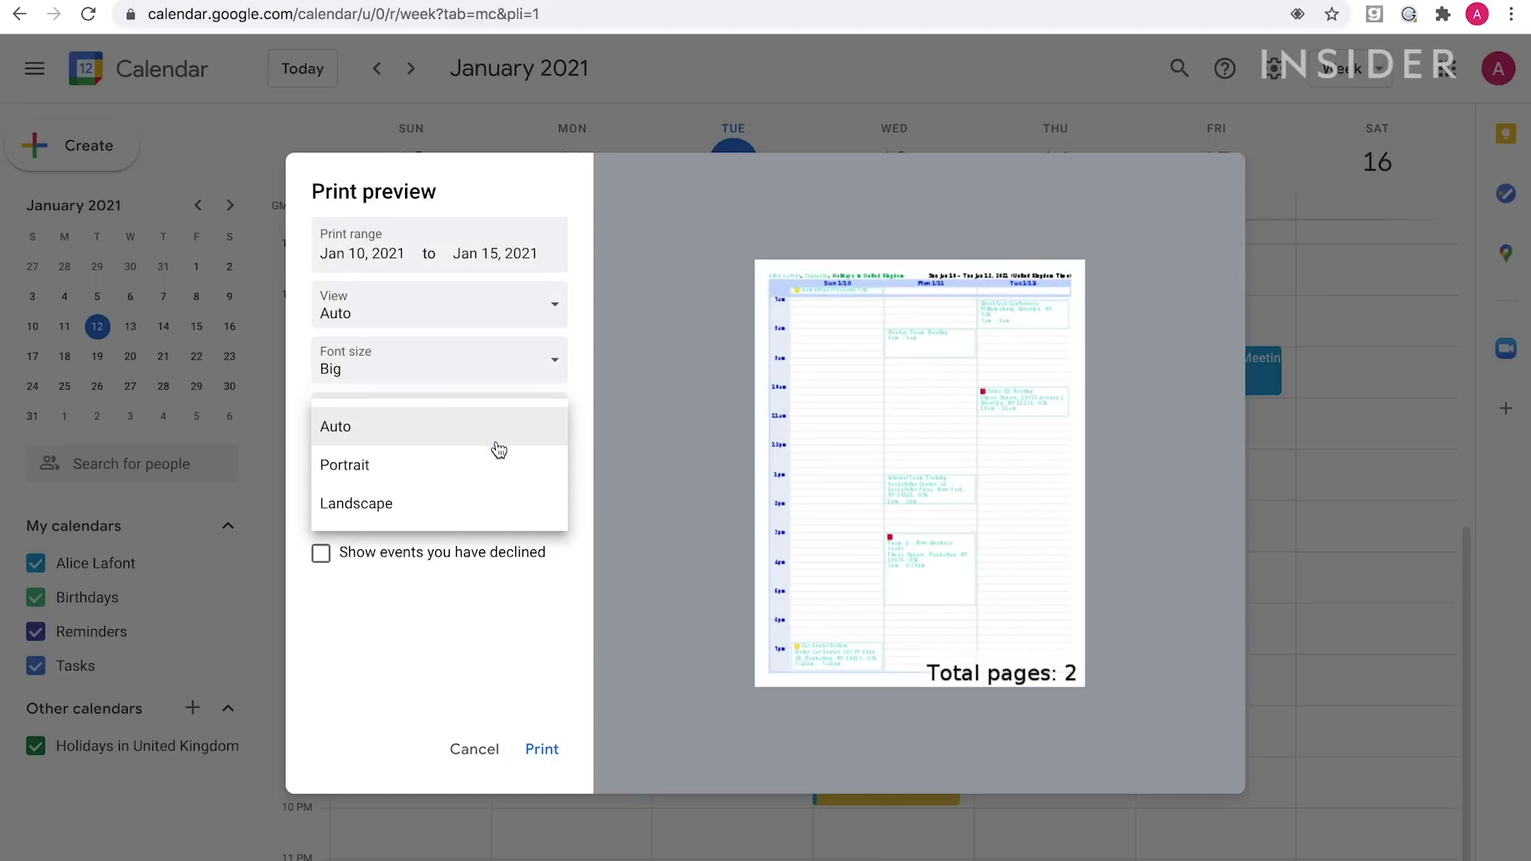
left_click(488, 504)
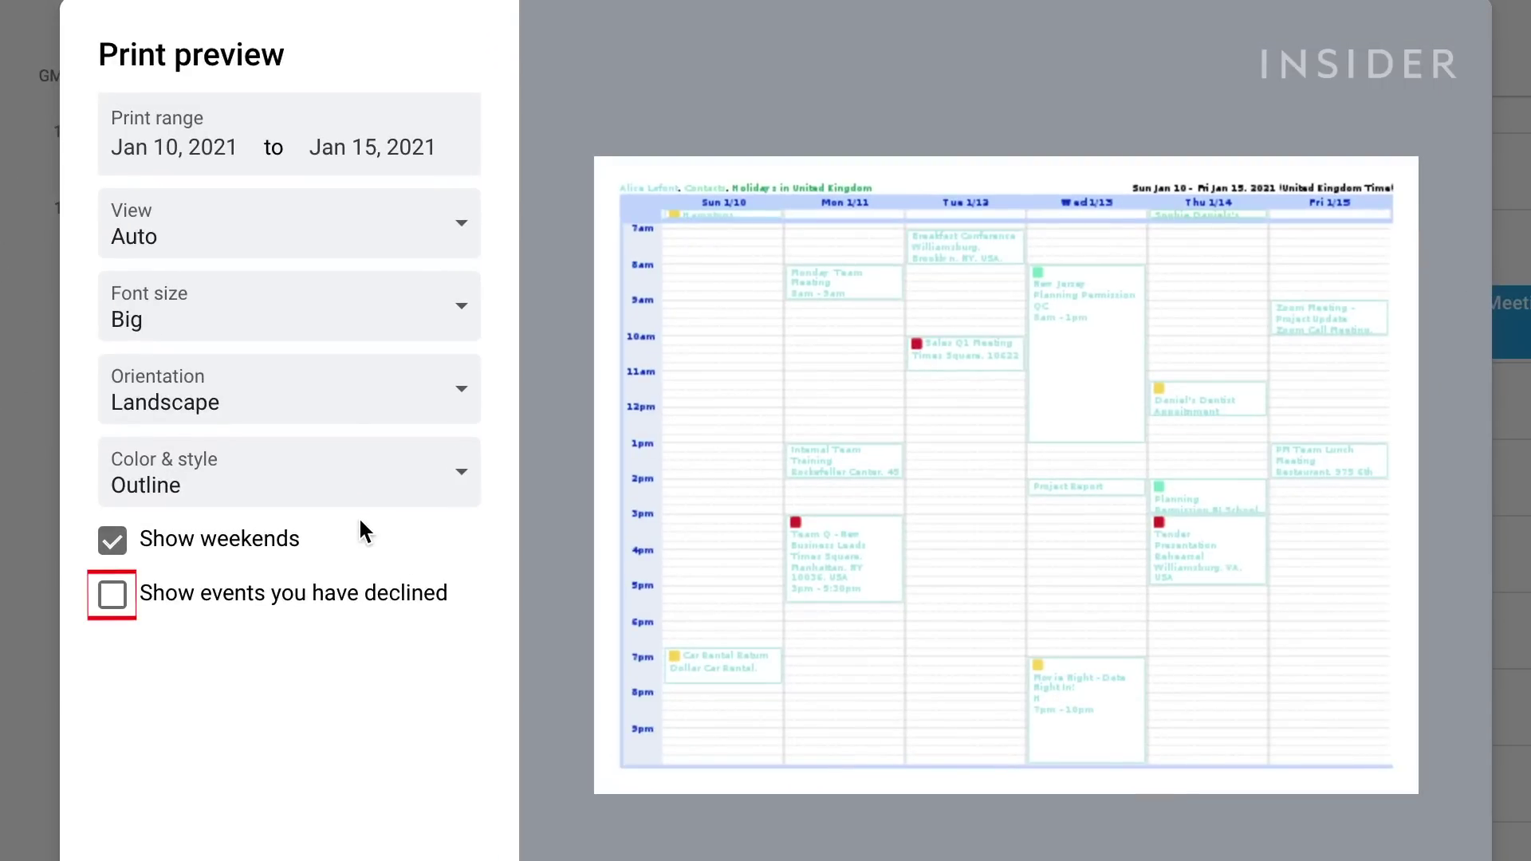
left_click(117, 601)
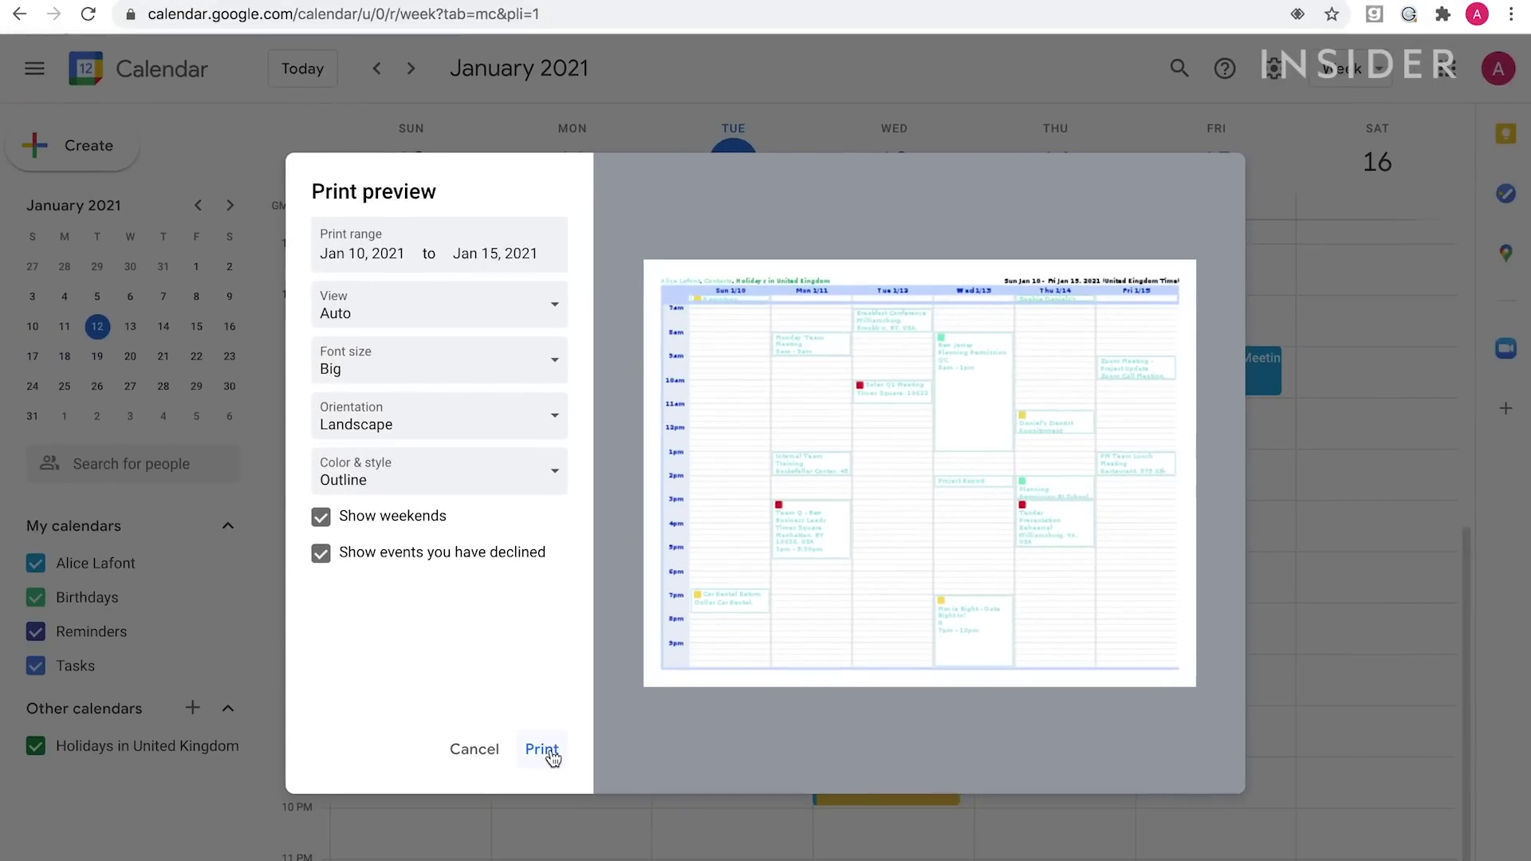
Print the week in black and white on the Canon MX490 series printer.
left_click(549, 754)
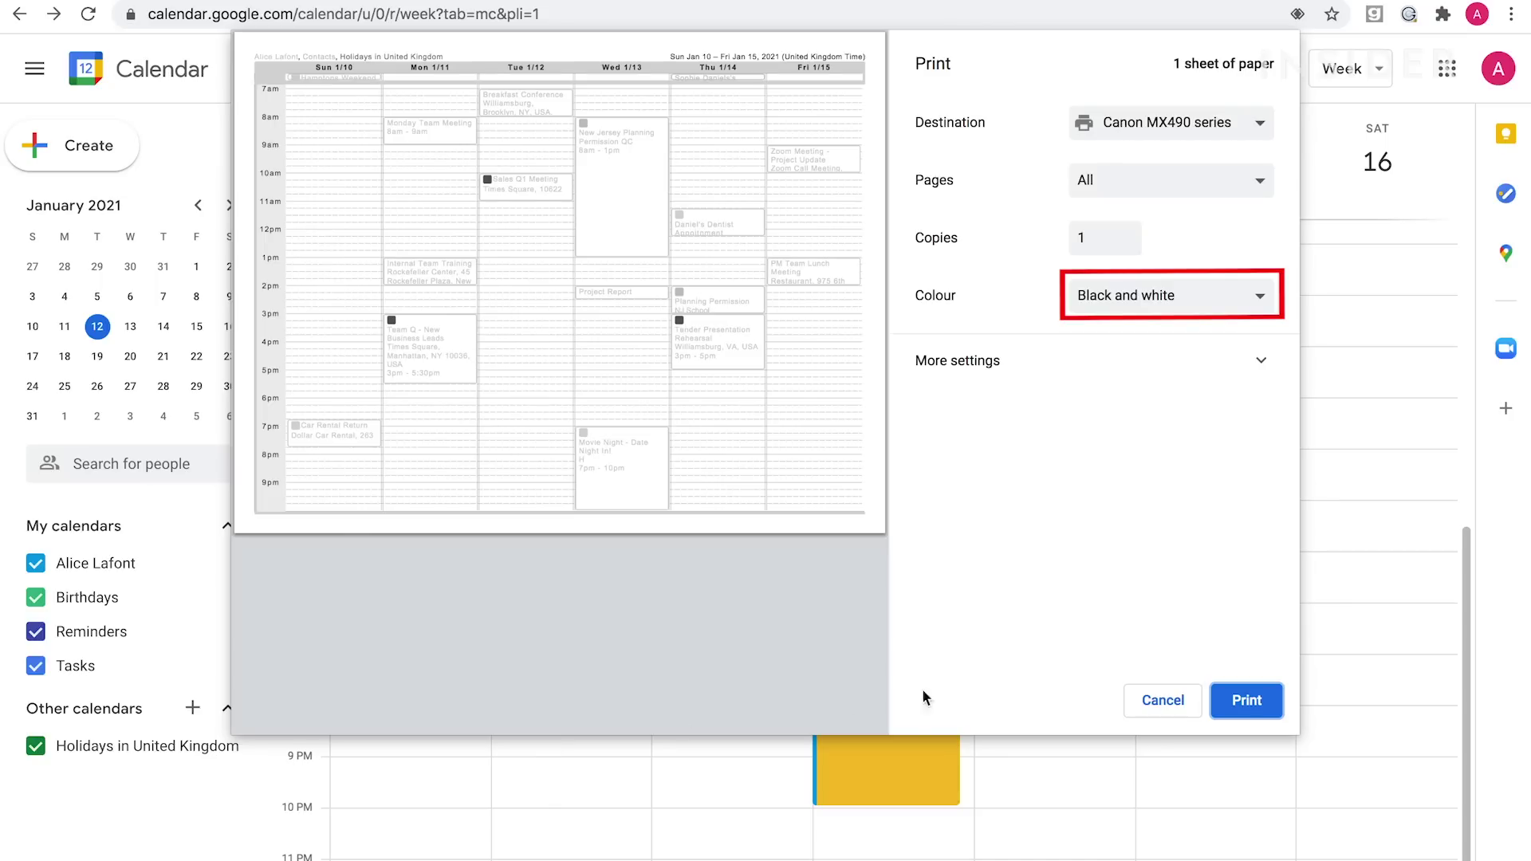
left_click(1231, 702)
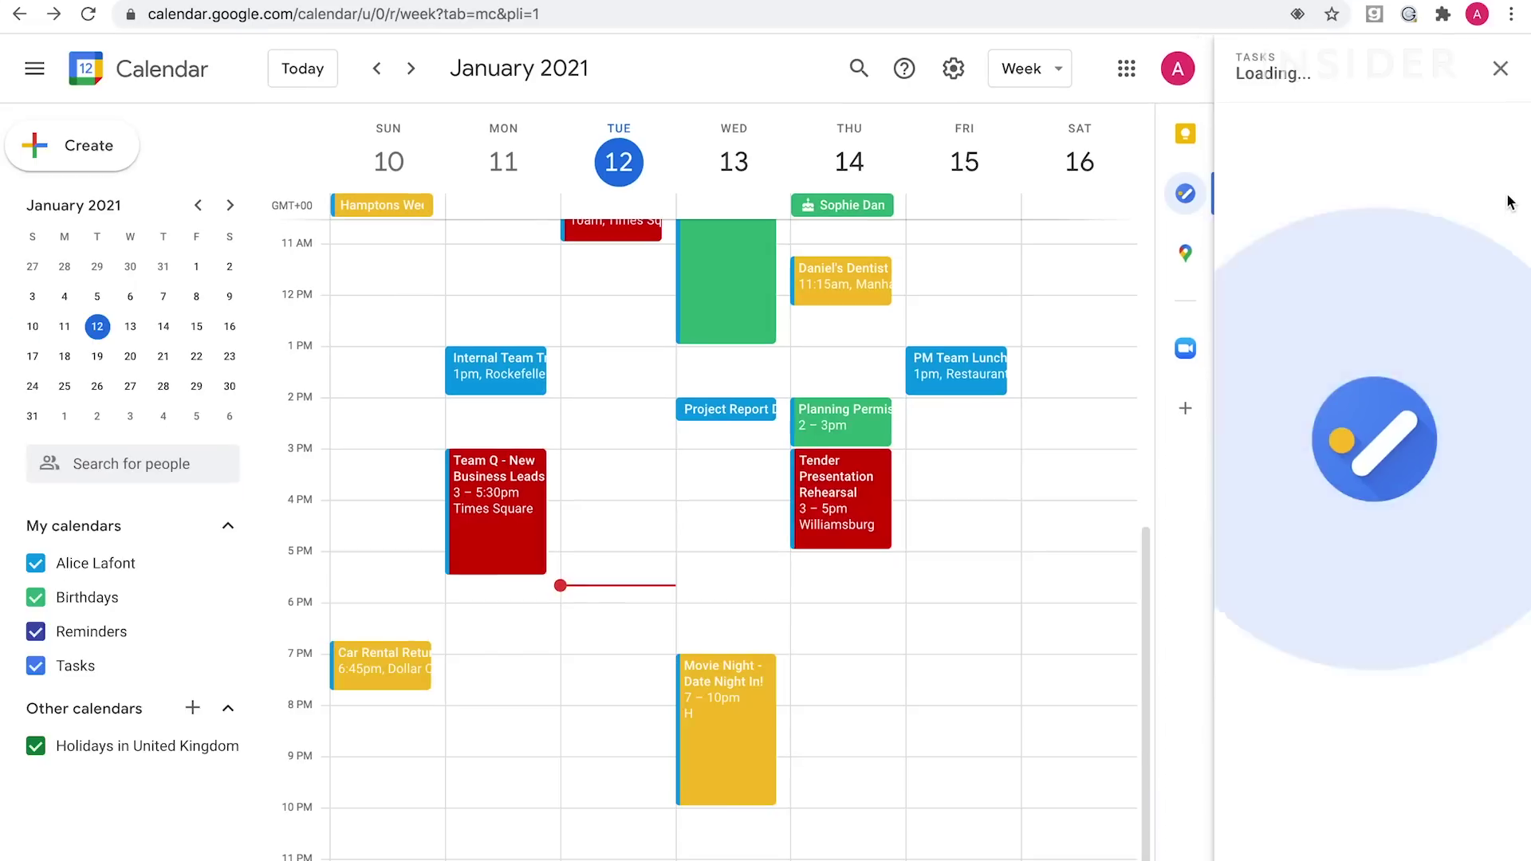
Add the task 'Order food shop online' due Fri, Jan 15 at 2:00 PM.
left_click(1377, 702)
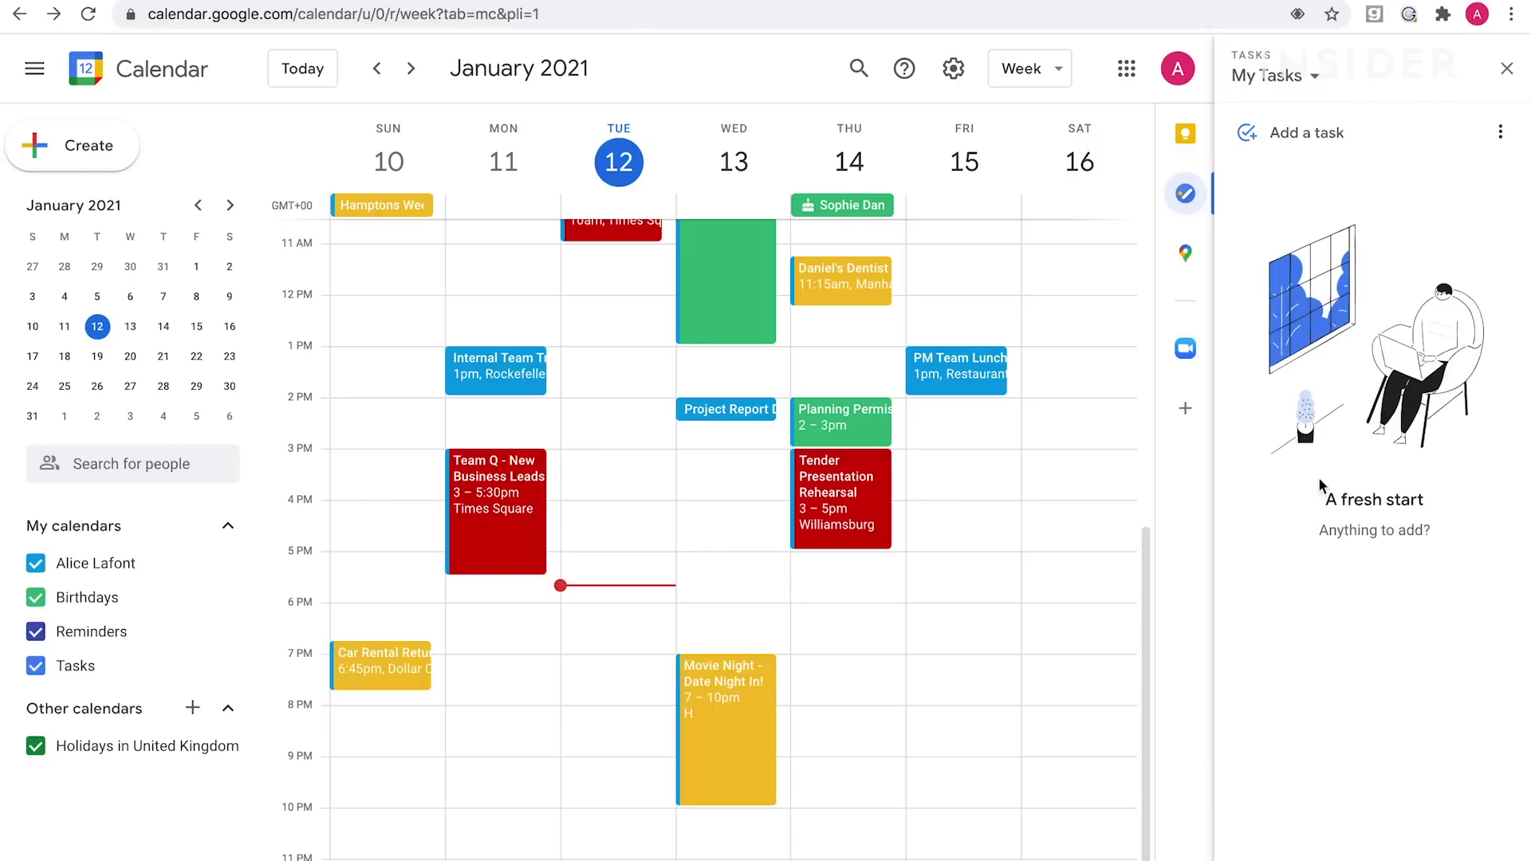
left_click(1326, 142)
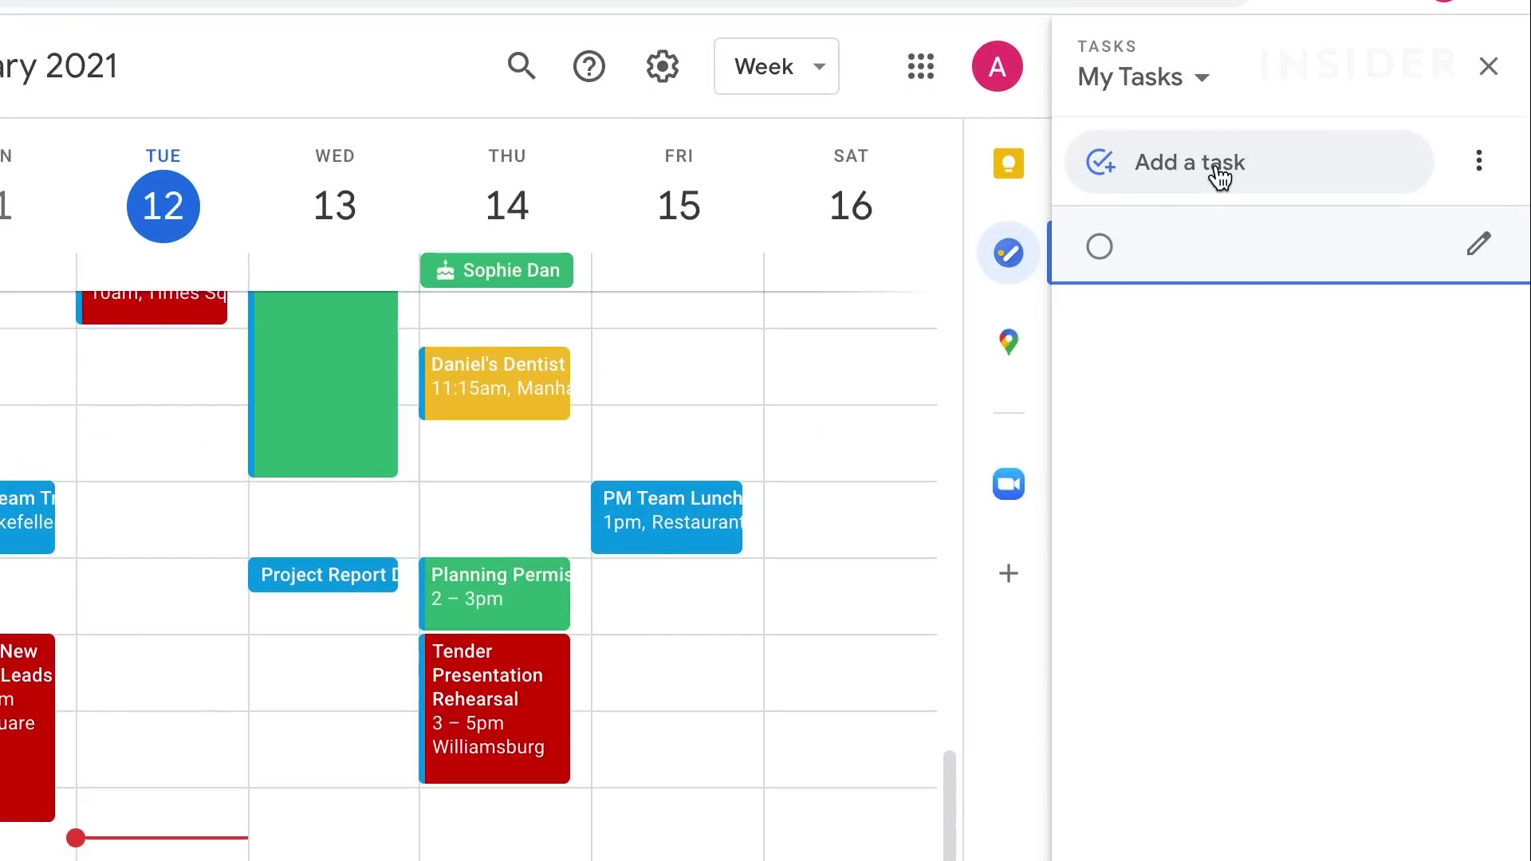
type("Order food shop online")
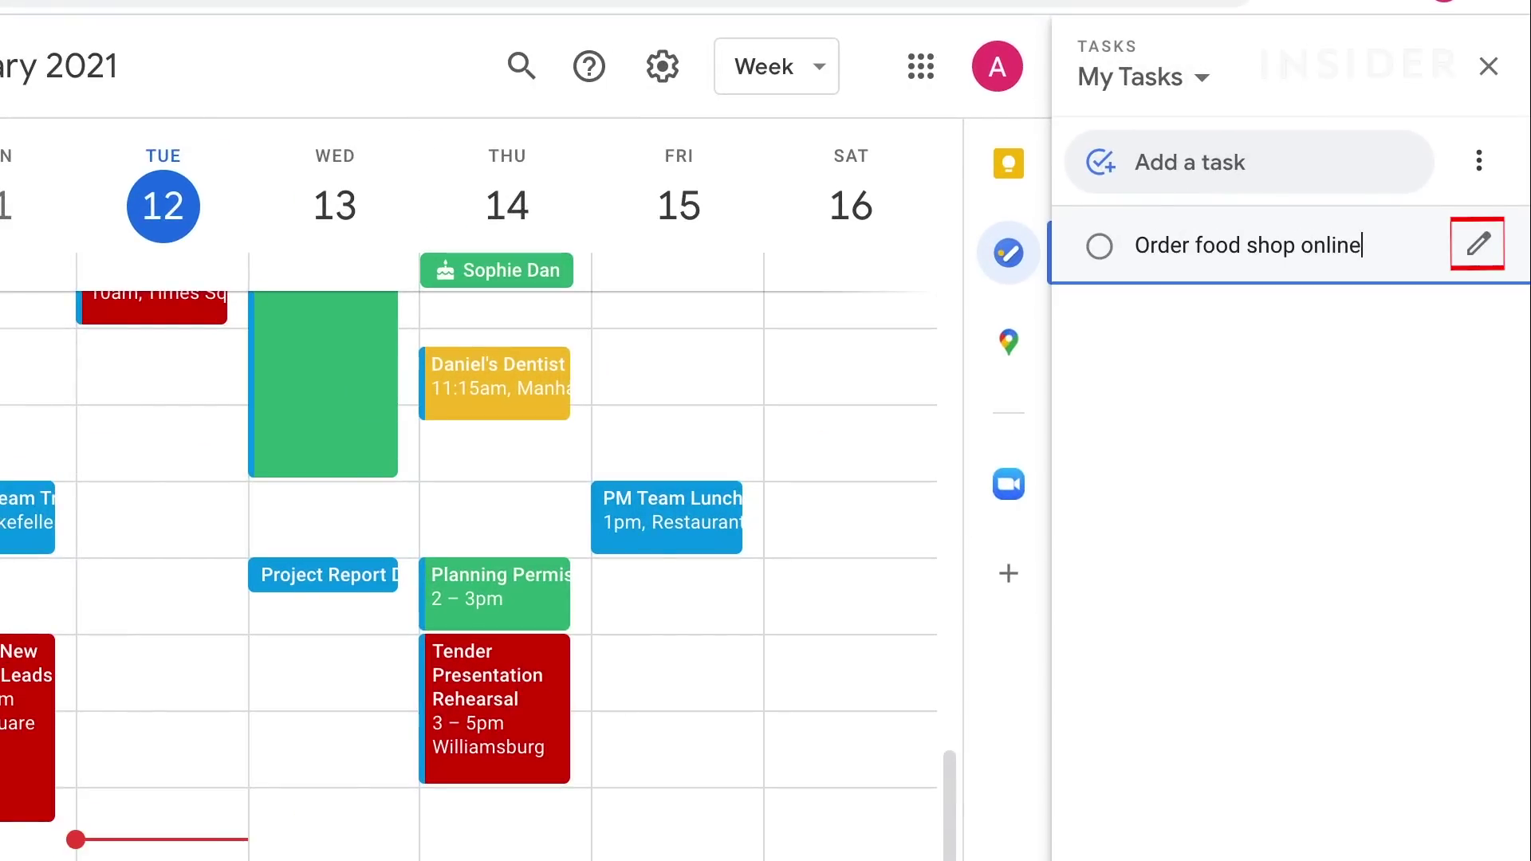
left_click(1479, 249)
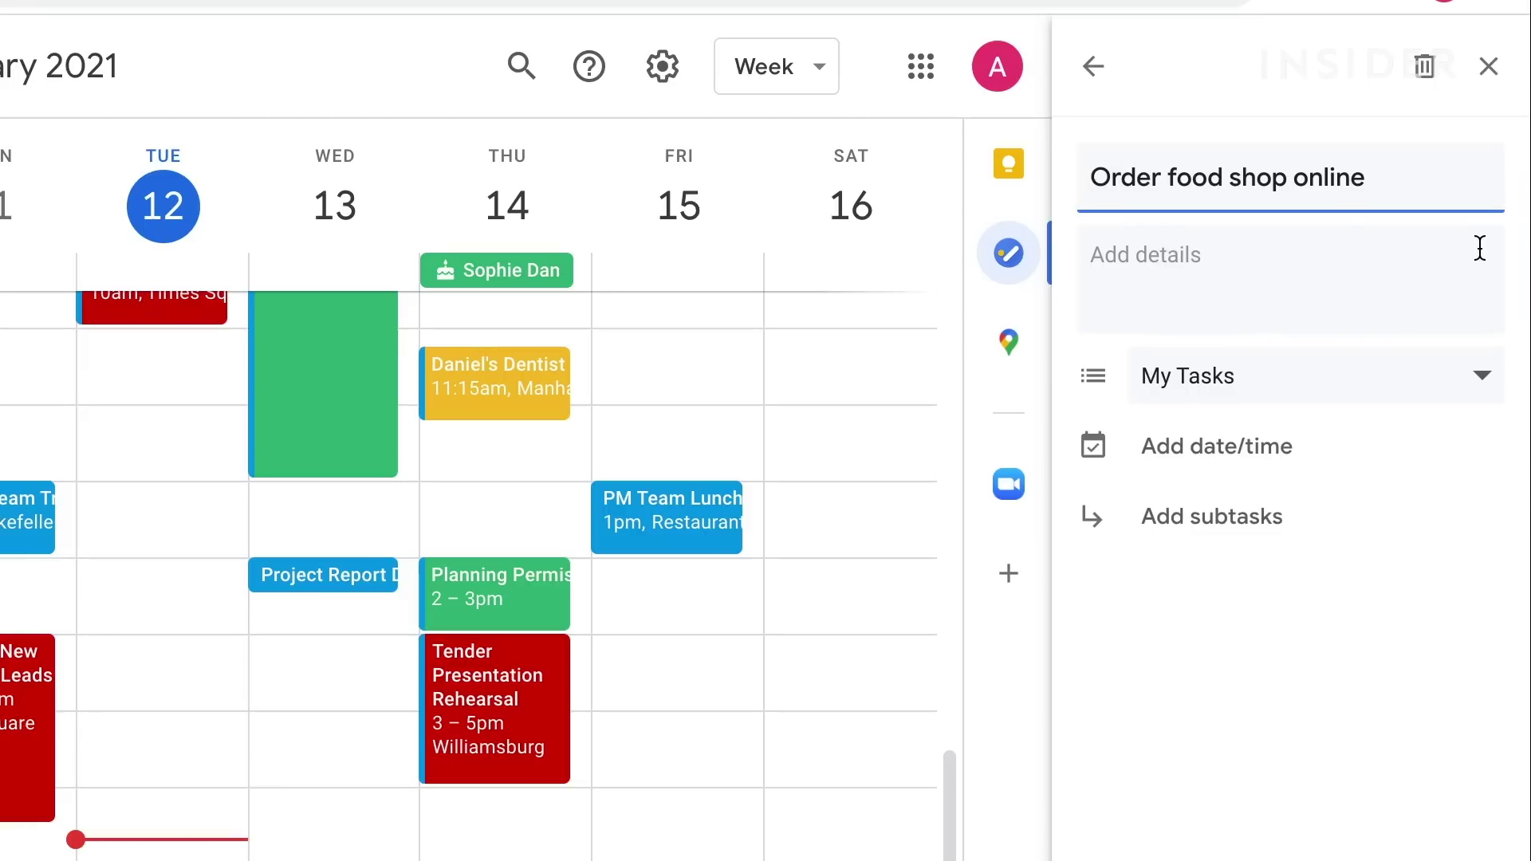
left_click(1284, 458)
left_click(1404, 391)
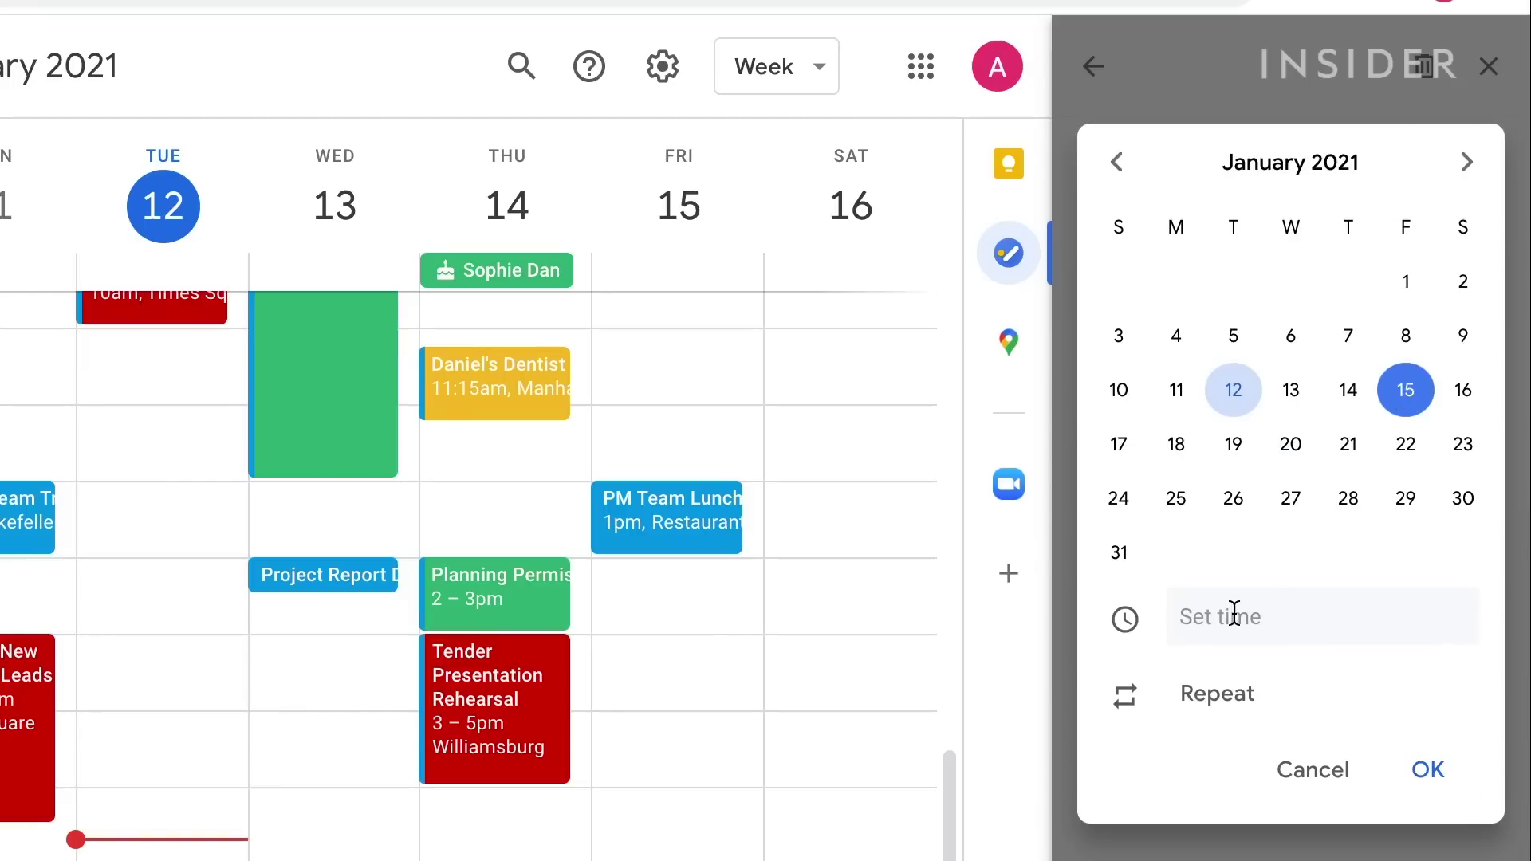
left_click(1232, 614)
scroll(1220, 838, "down", 5)
left_click(1220, 837)
left_click(1431, 775)
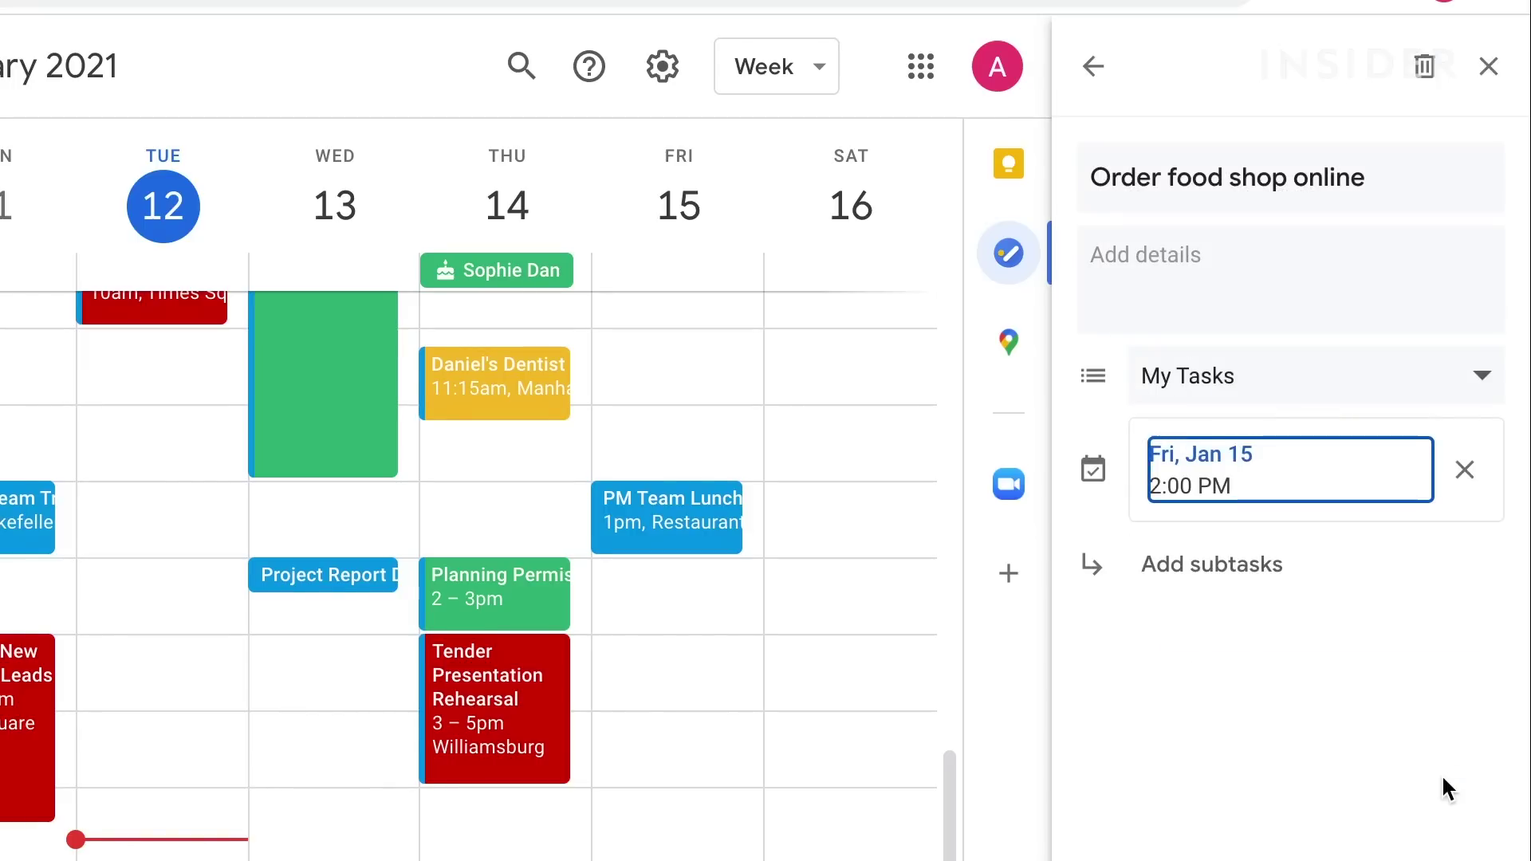
Give the task subtasks 'Fresh veg' and 'Gran's shop', then return to My Tasks.
left_click(1210, 566)
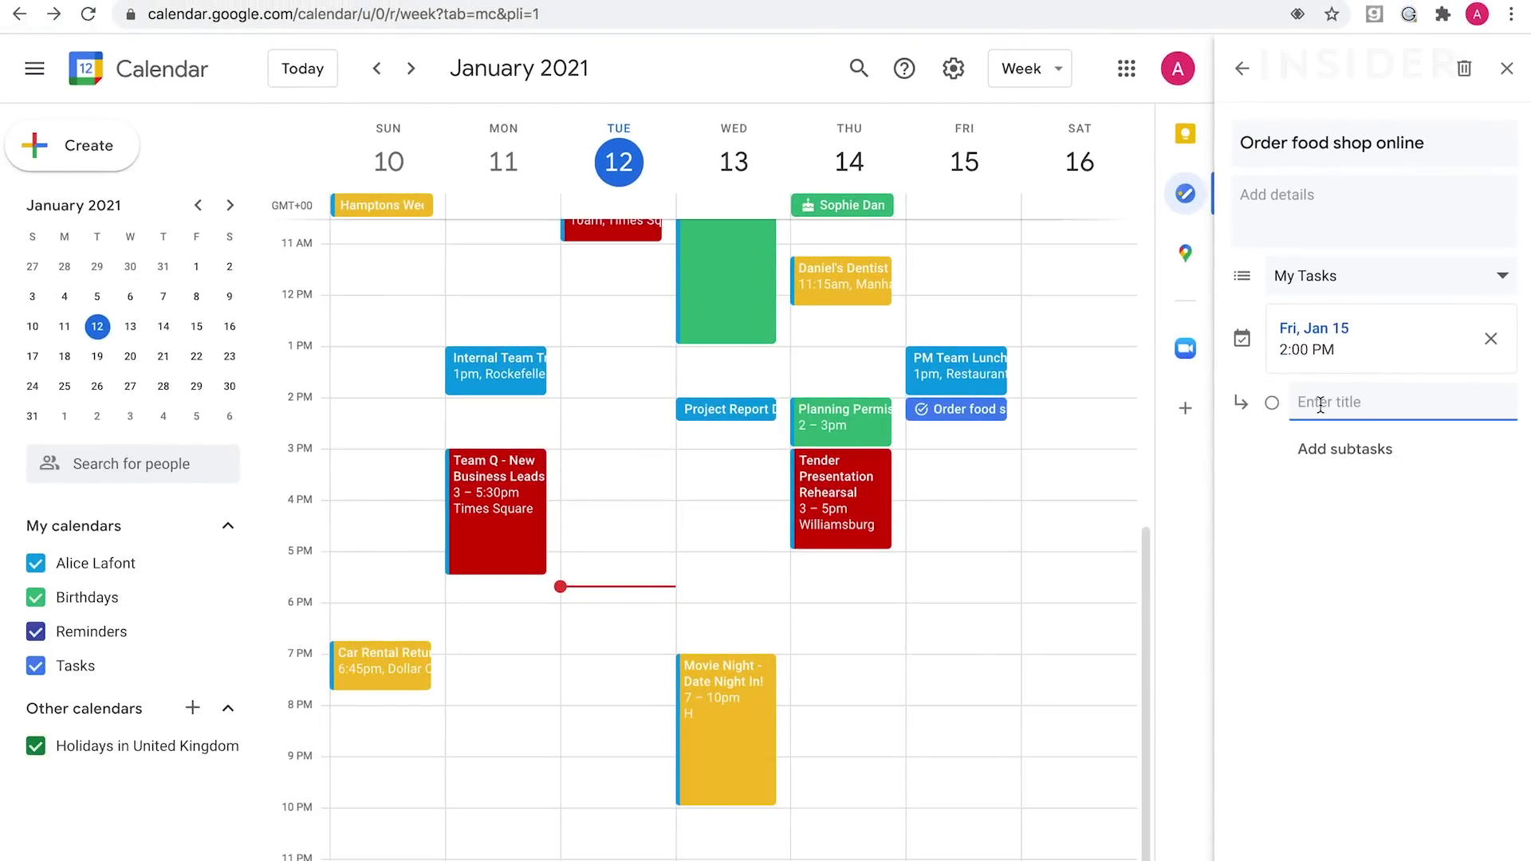
type("Fresh veg")
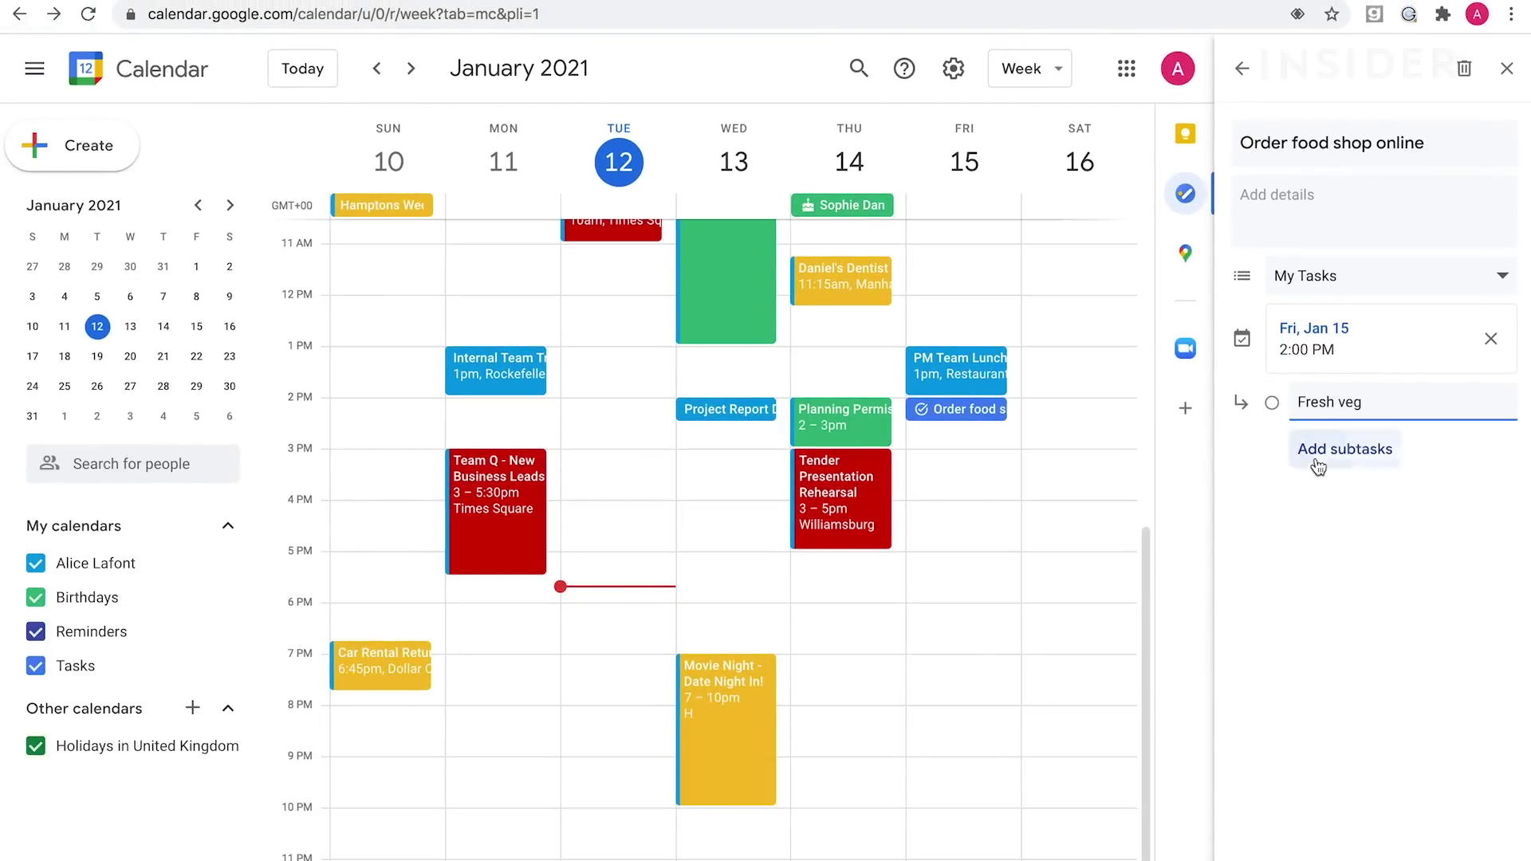
left_click(1317, 452)
type("Gran's shop")
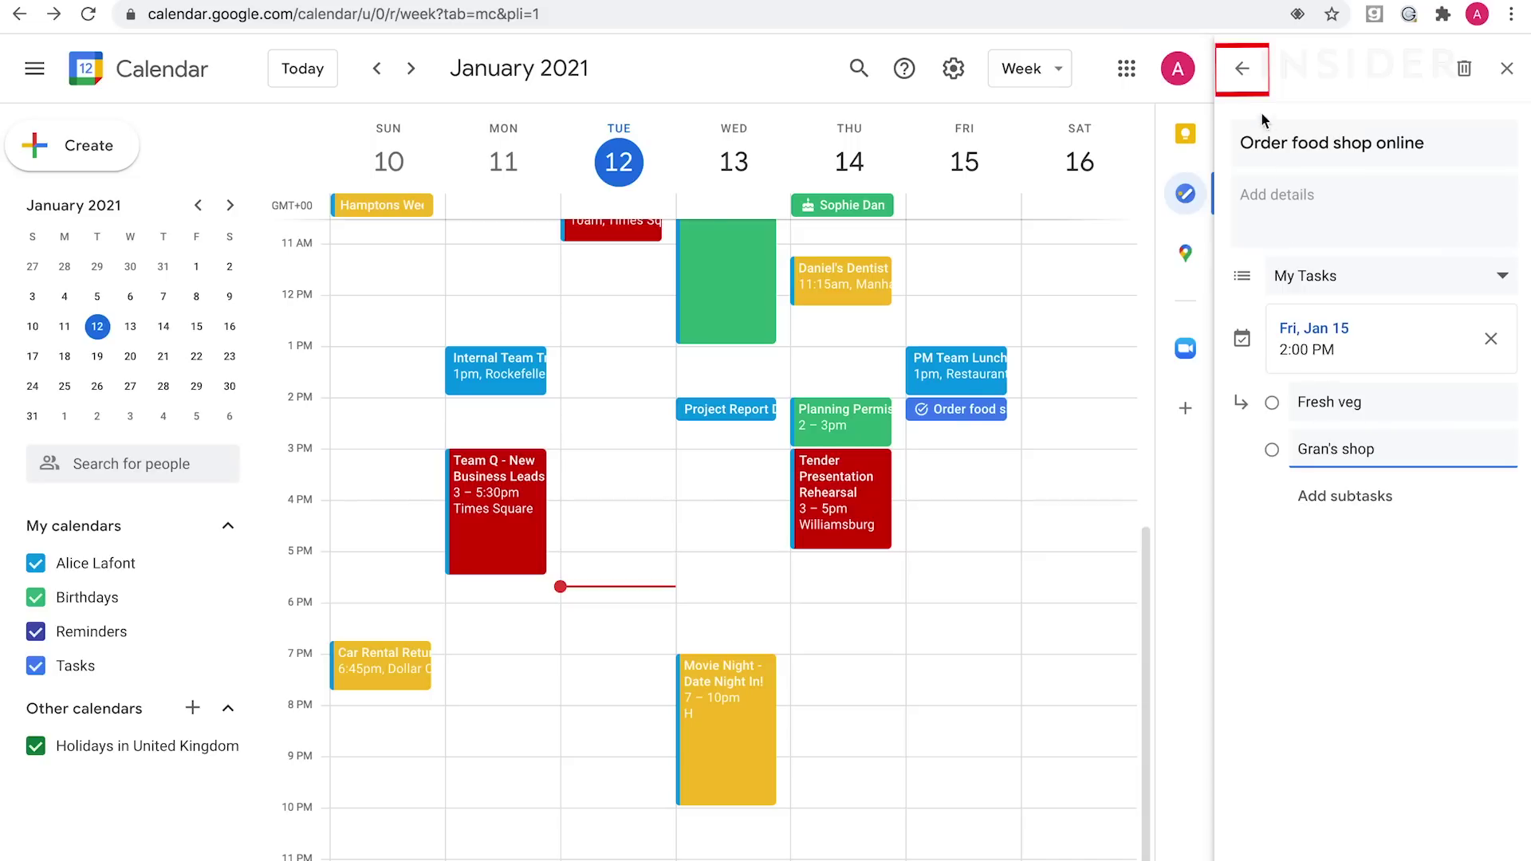
left_click(1247, 77)
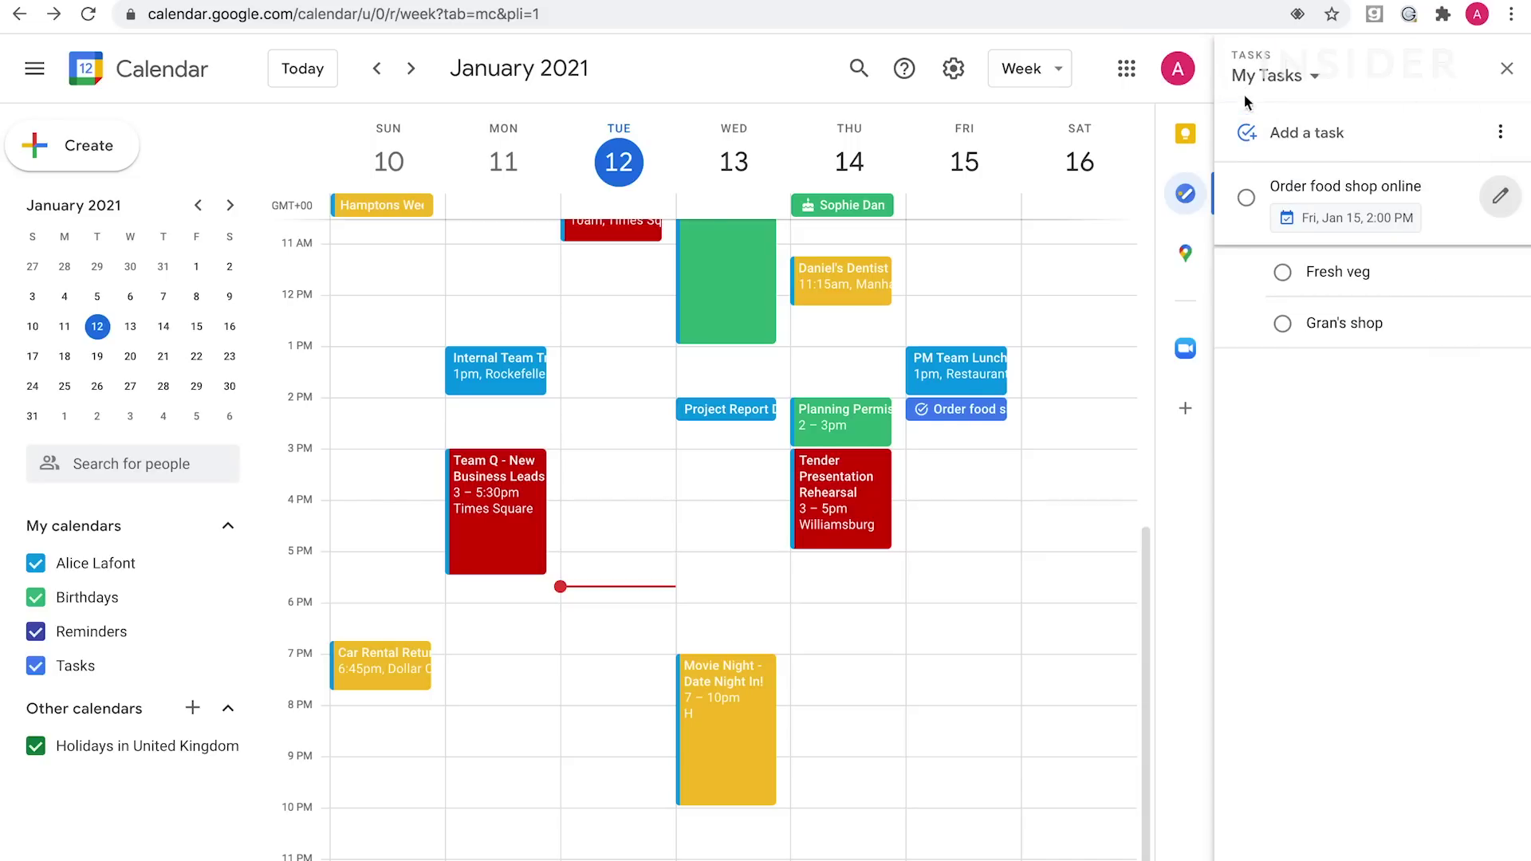
Mark 'Order food shop online' complete and add the task 'Prepare agenda for meeting'.
left_click(1247, 201)
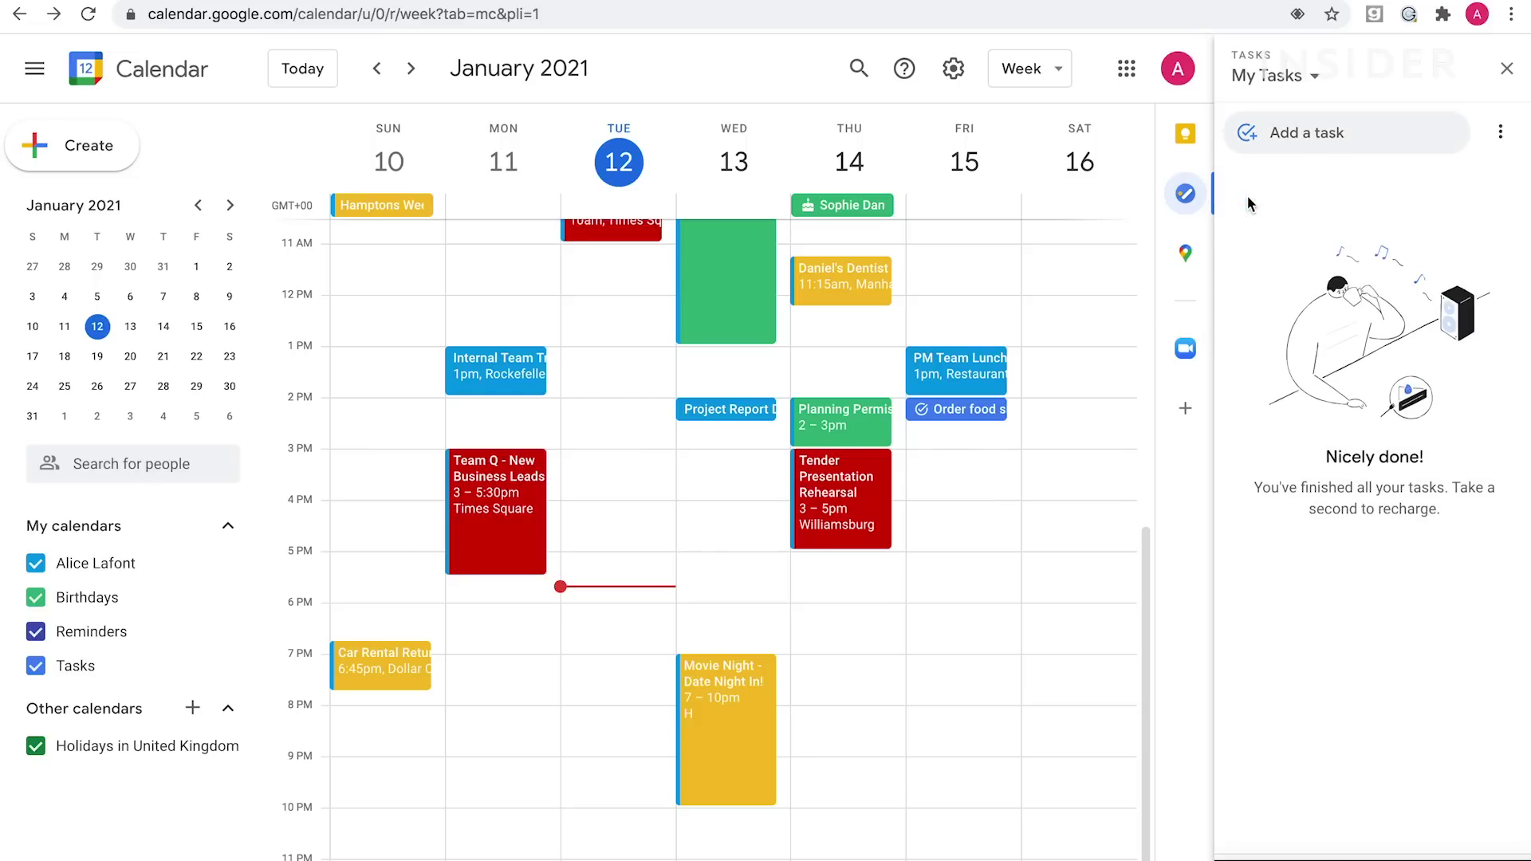
left_click(1254, 141)
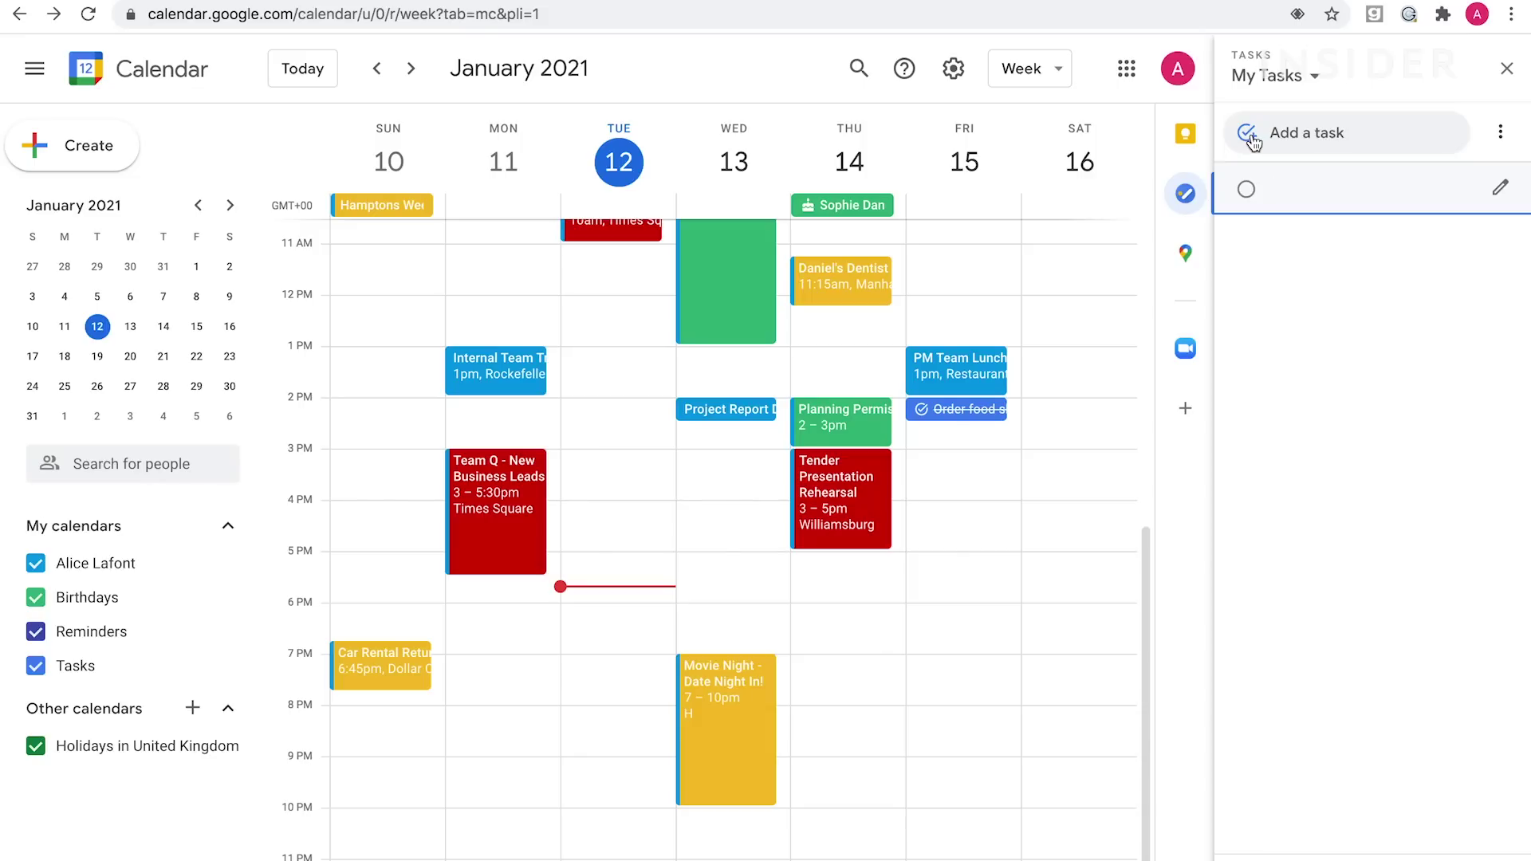
type("Prepare agenda for meeting")
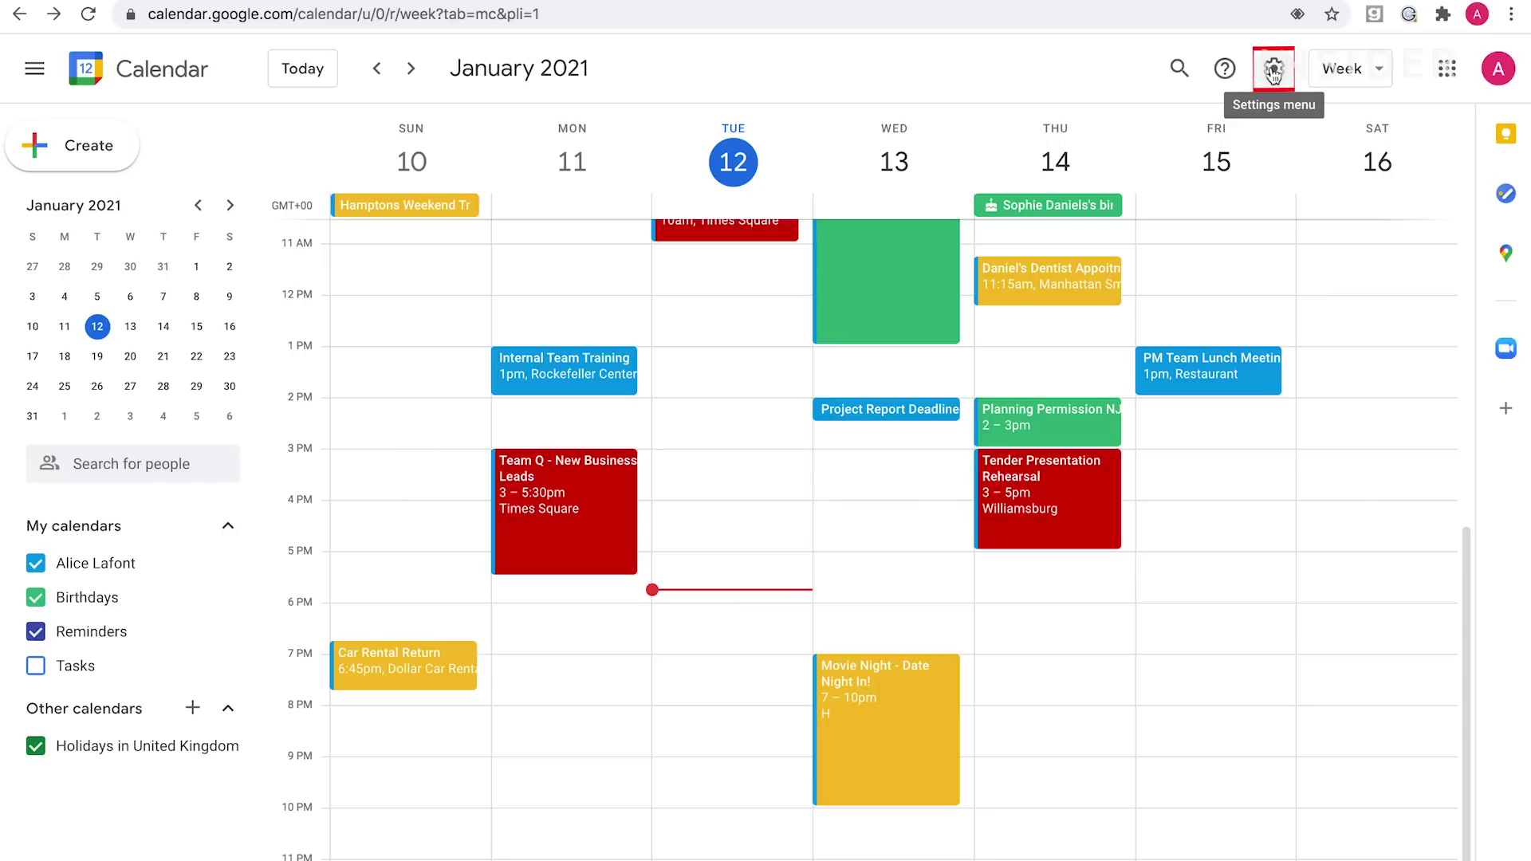
In Settings, enable a secondary time zone of (GMT-05:00) Eastern Time - New York.
left_click(1273, 72)
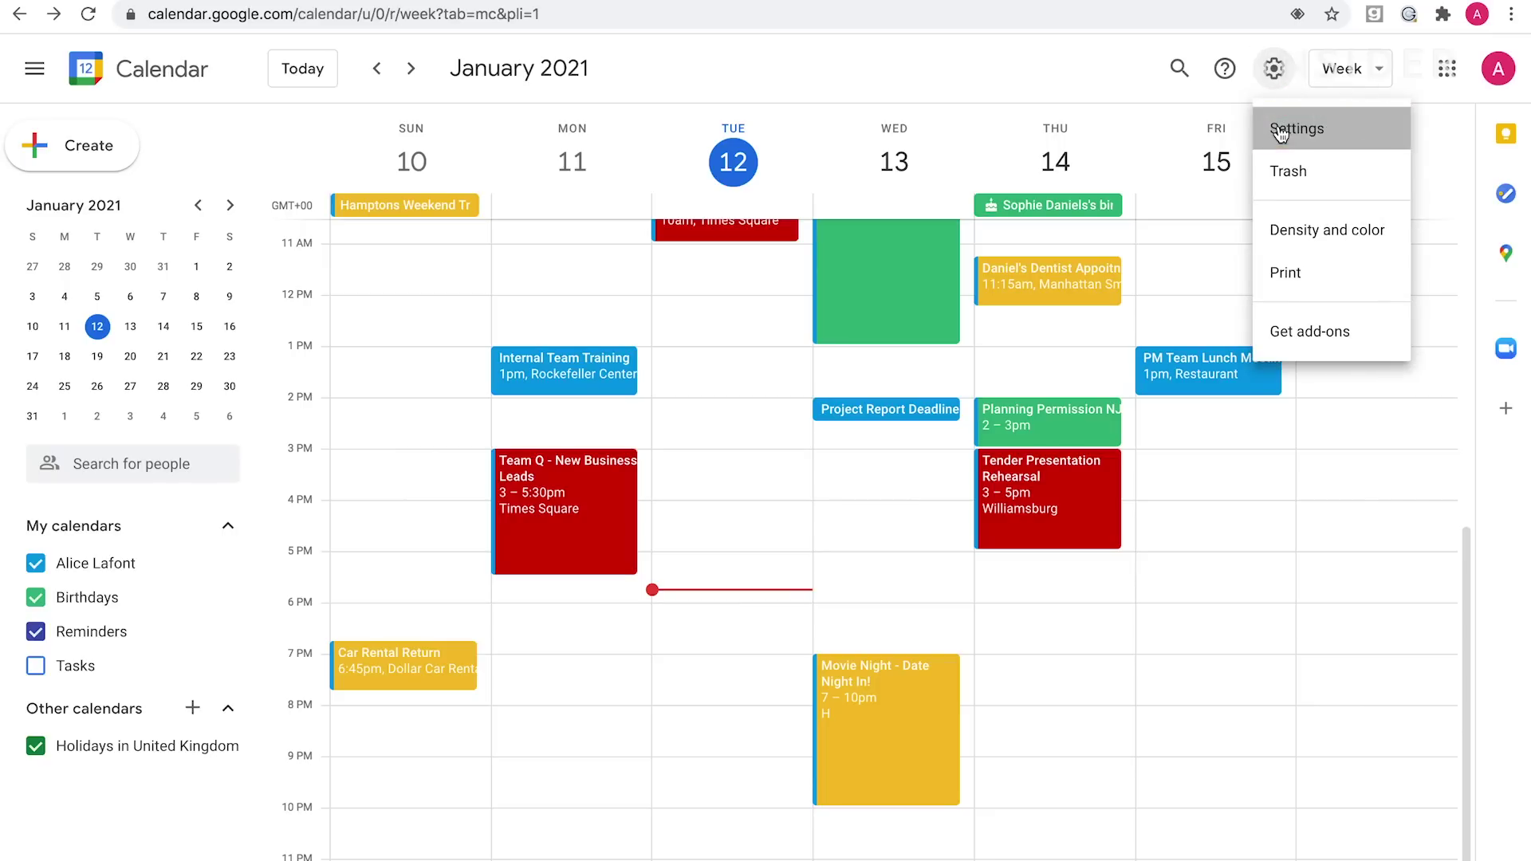
left_click(1280, 131)
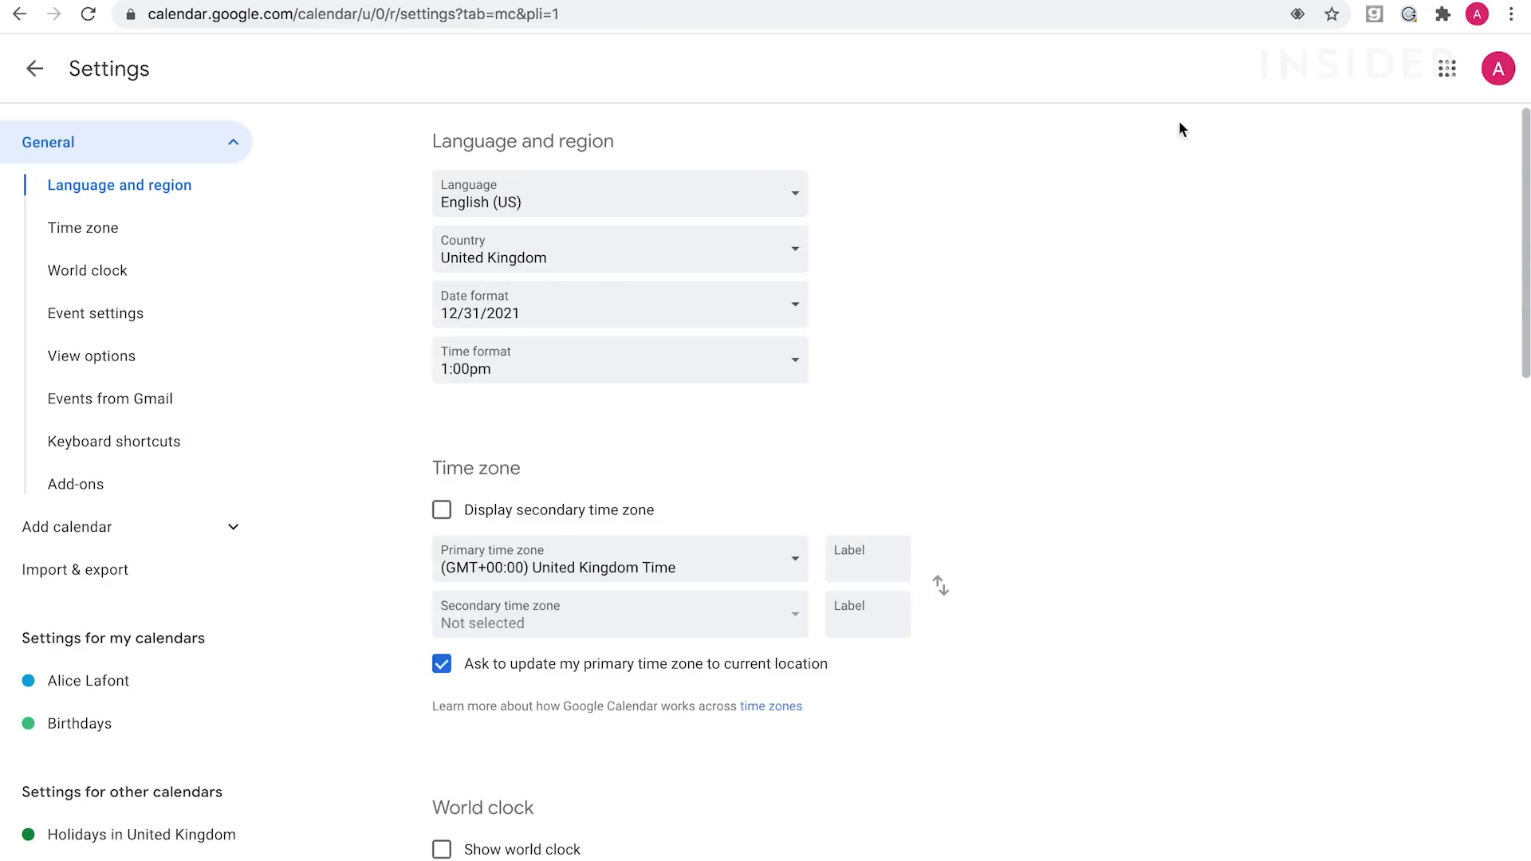
scroll(422, 249, "down", 2)
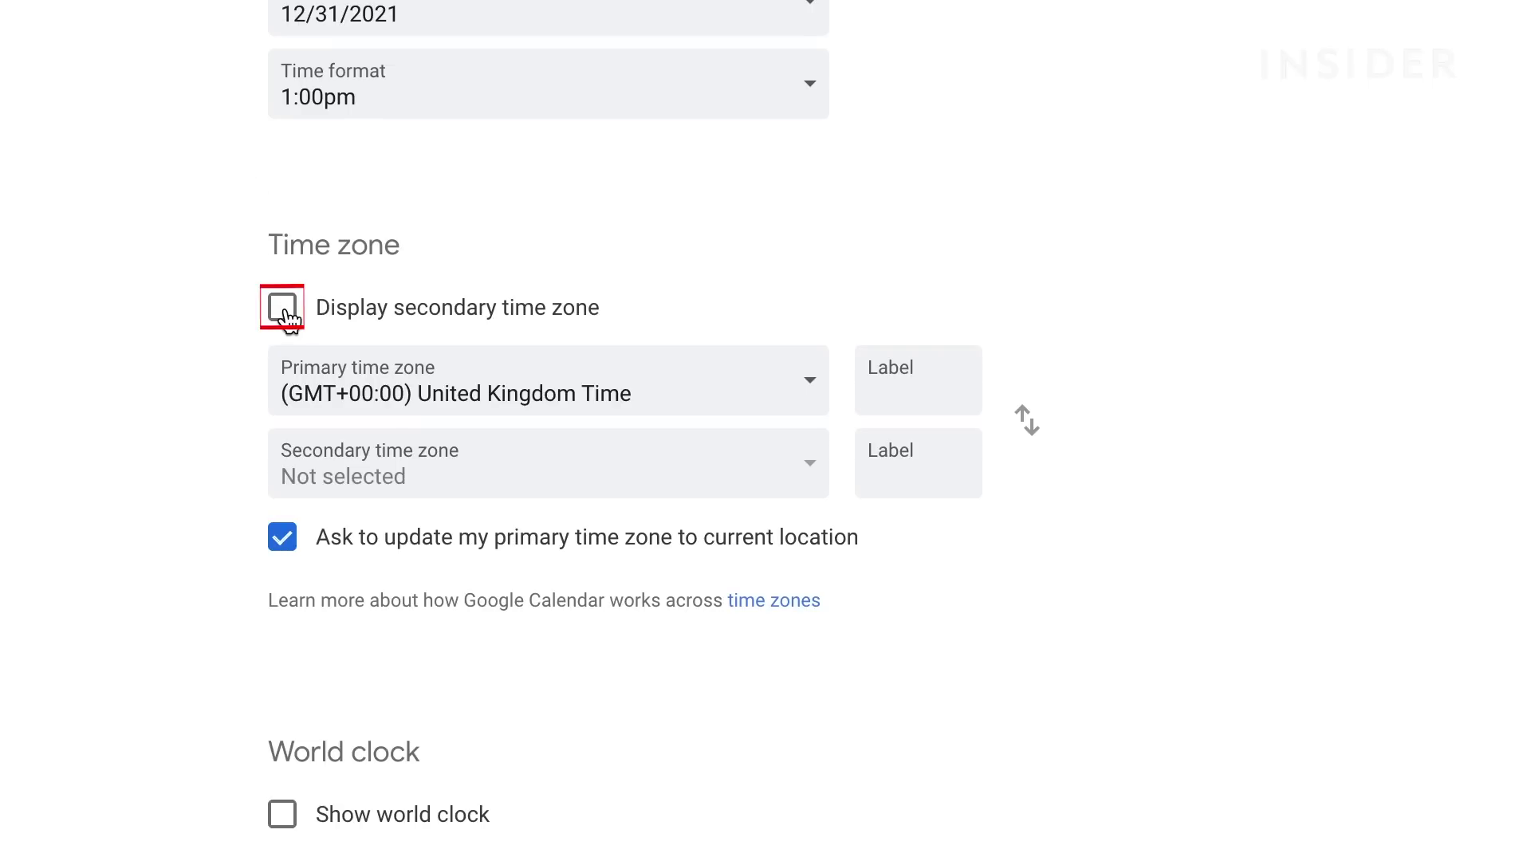
left_click(284, 313)
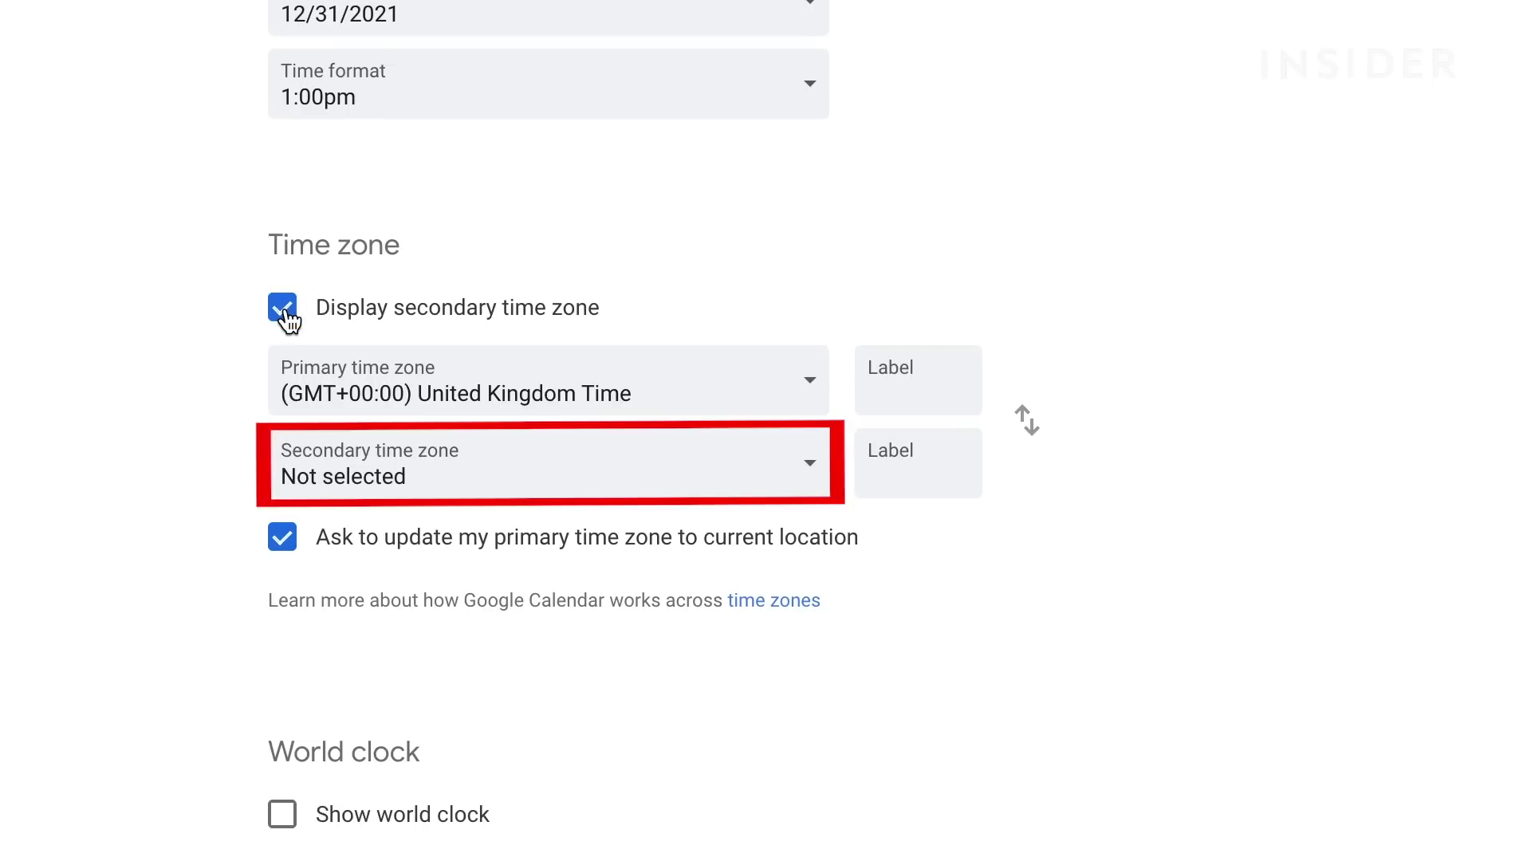
left_click(697, 478)
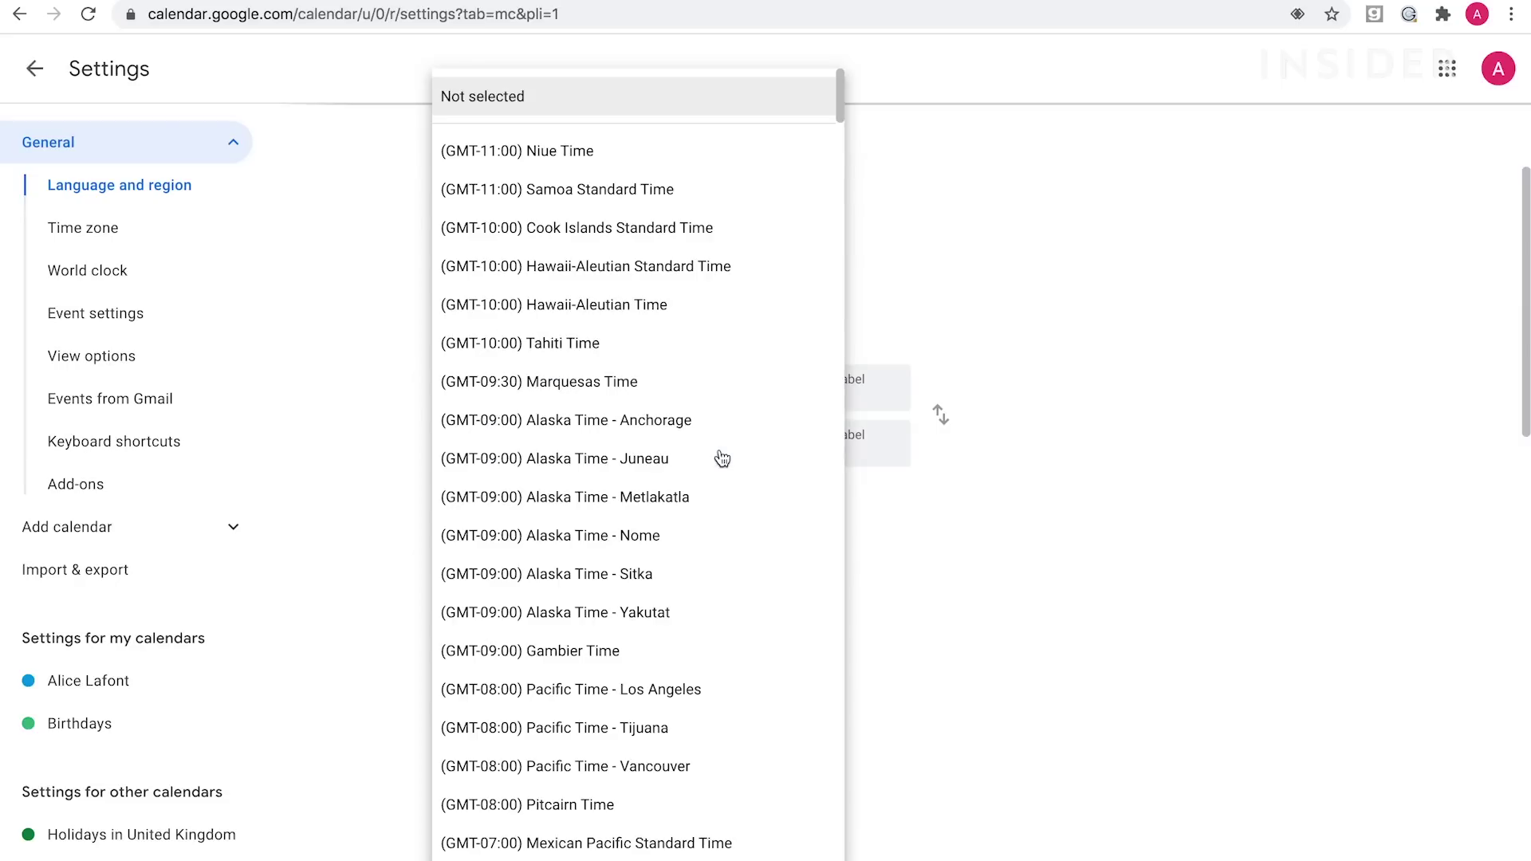
scroll(517, 694, "down", 1)
scroll(597, 599, "down", 20)
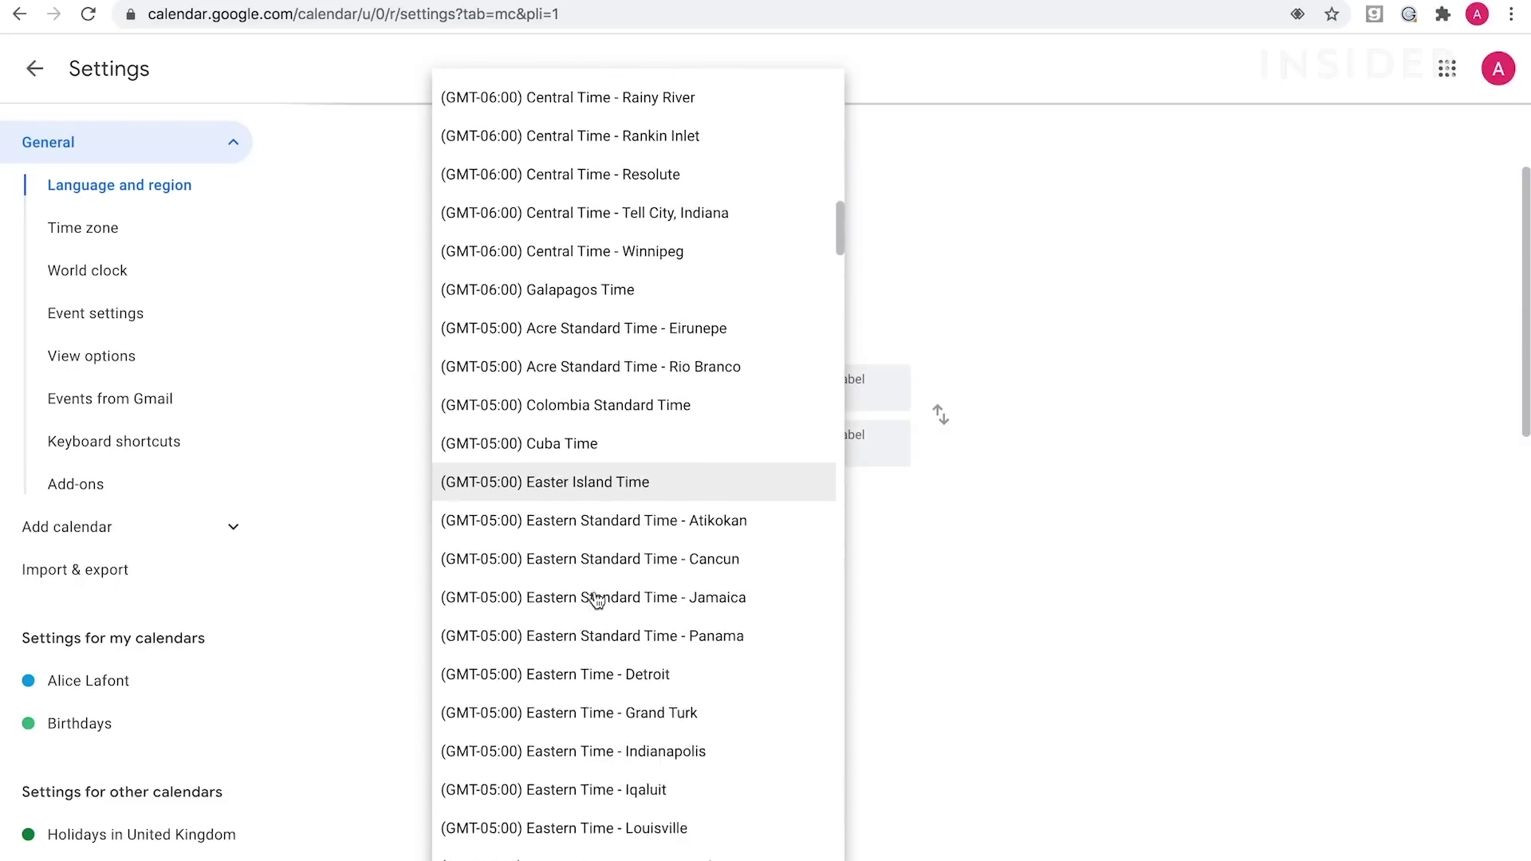
left_click(597, 598)
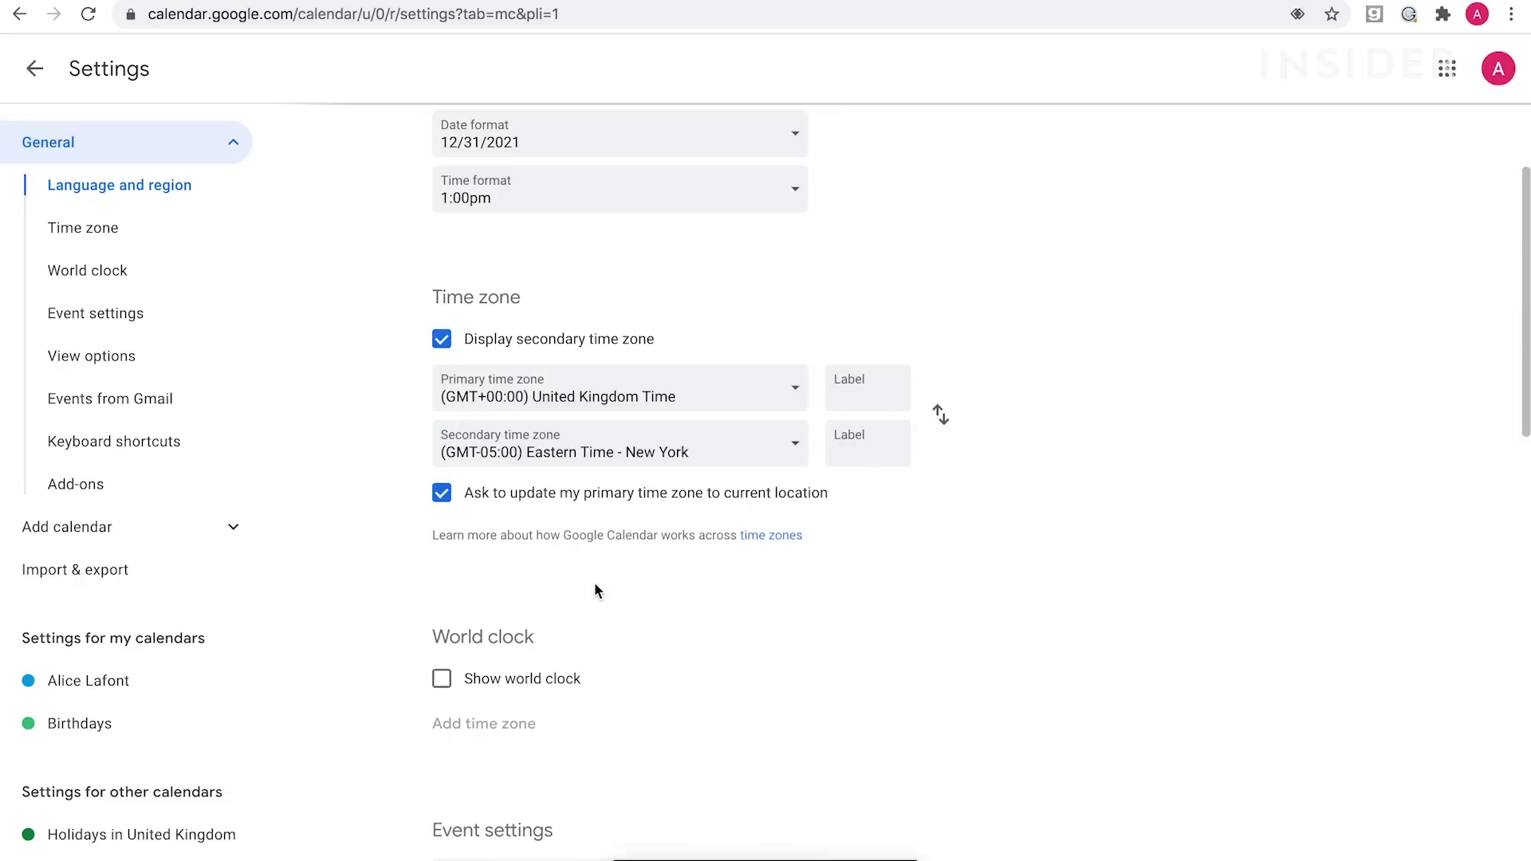
Label the secondary time zone NYC and the primary time zone LDN.
left_click(869, 447)
type("NYC")
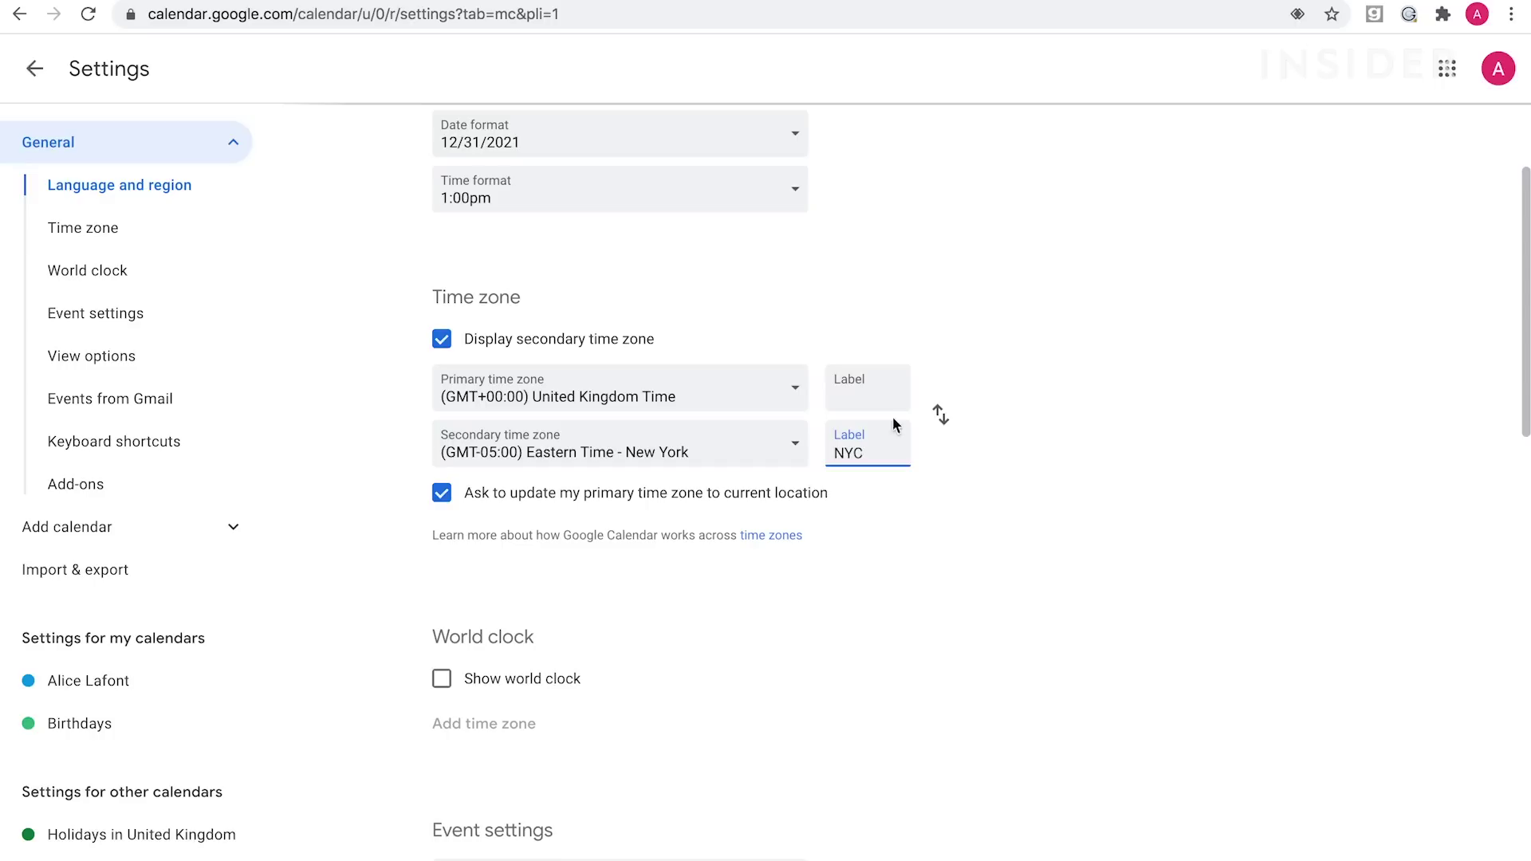
left_click(867, 391)
type("LDN")
Go back to the January 10–16, 2021 week view, now showing NYC and LDN time columns.
left_click(34, 72)
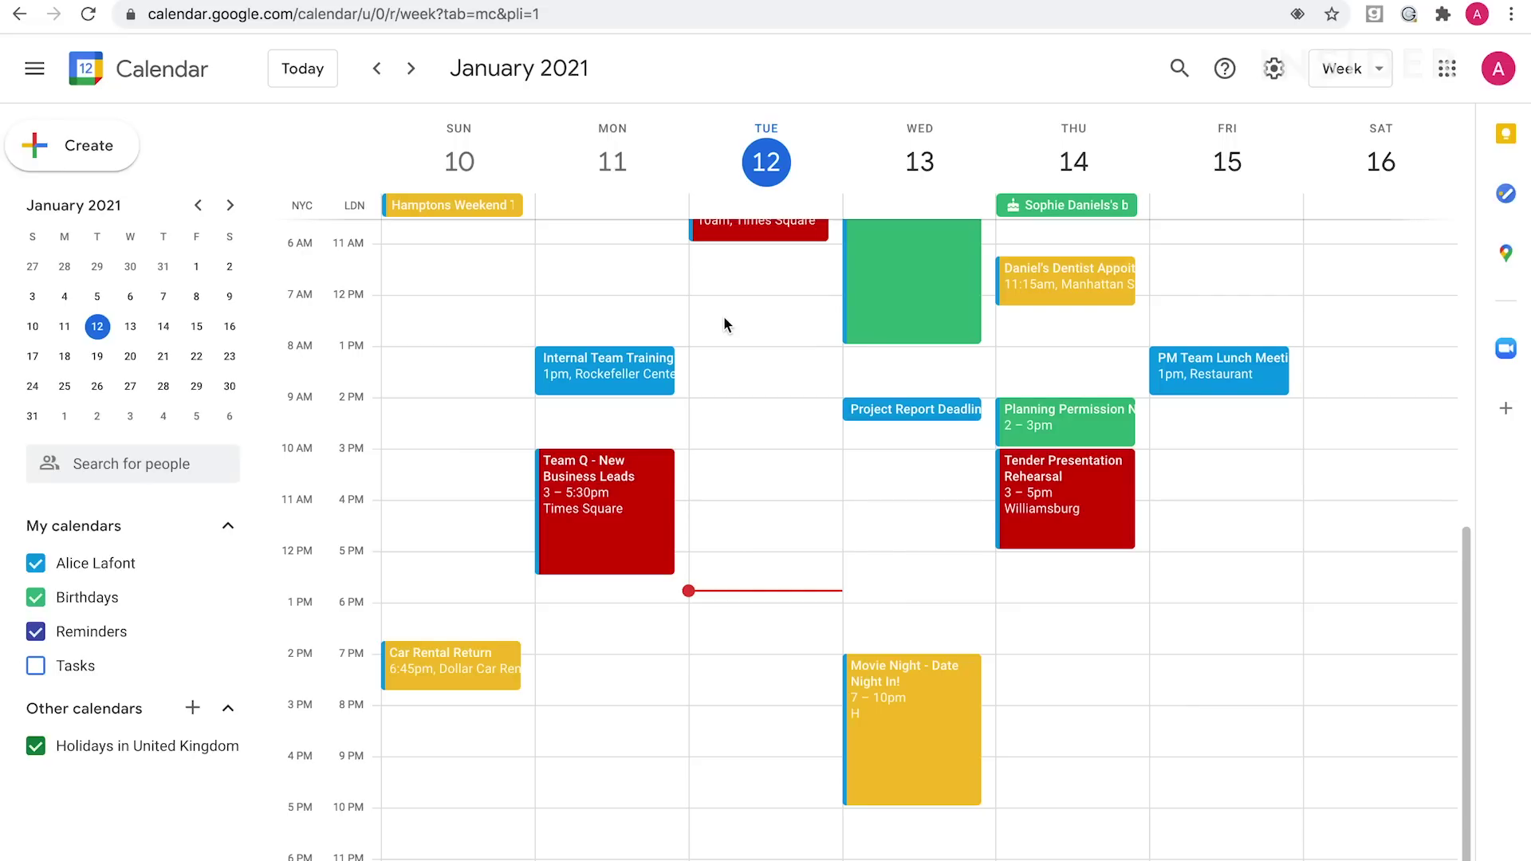
key("g")
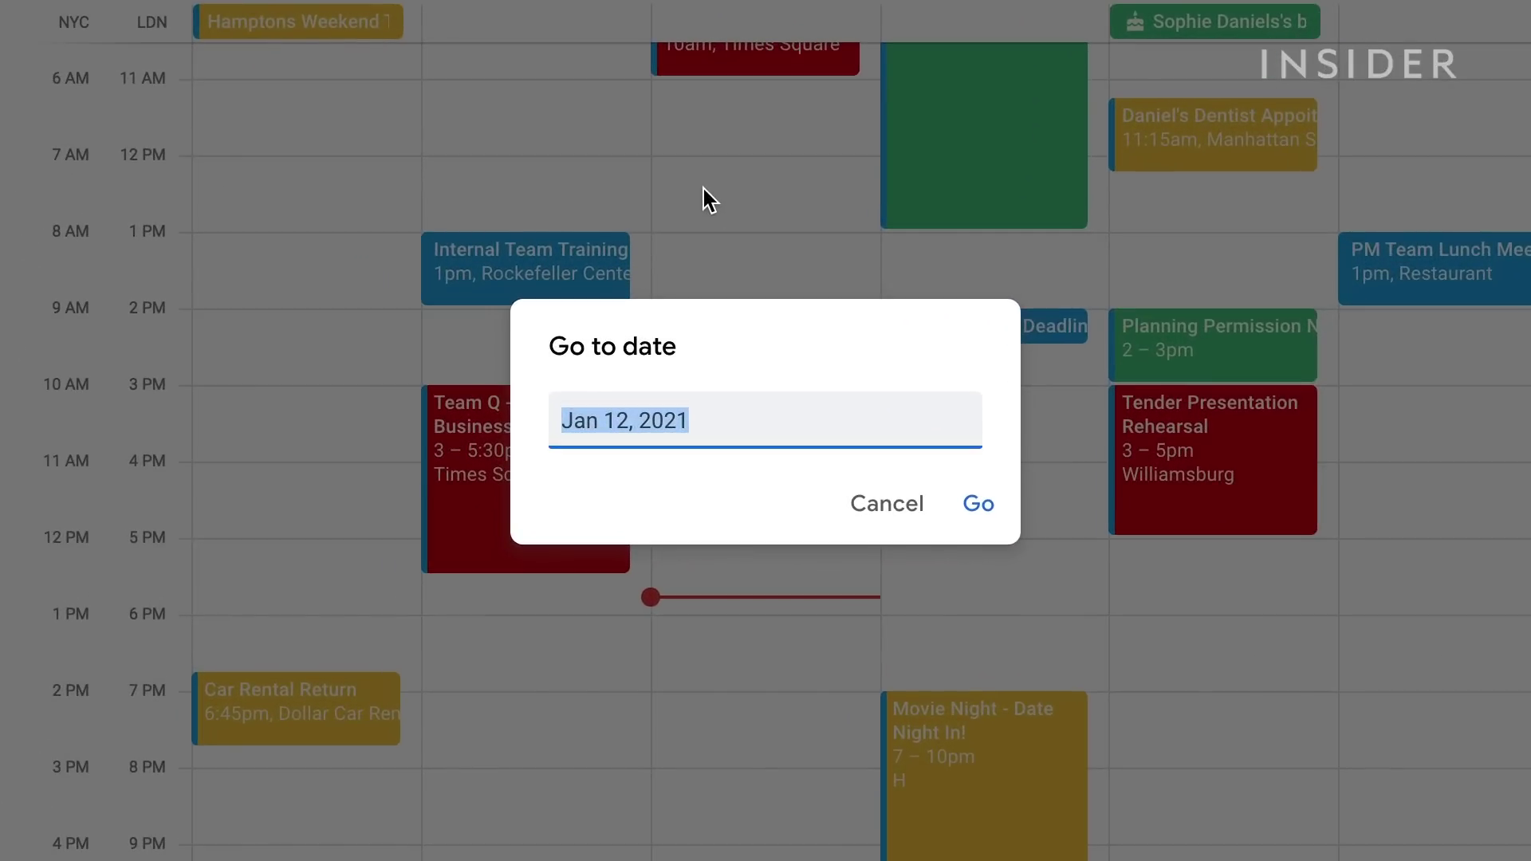
type("feb 26")
left_click(977, 506)
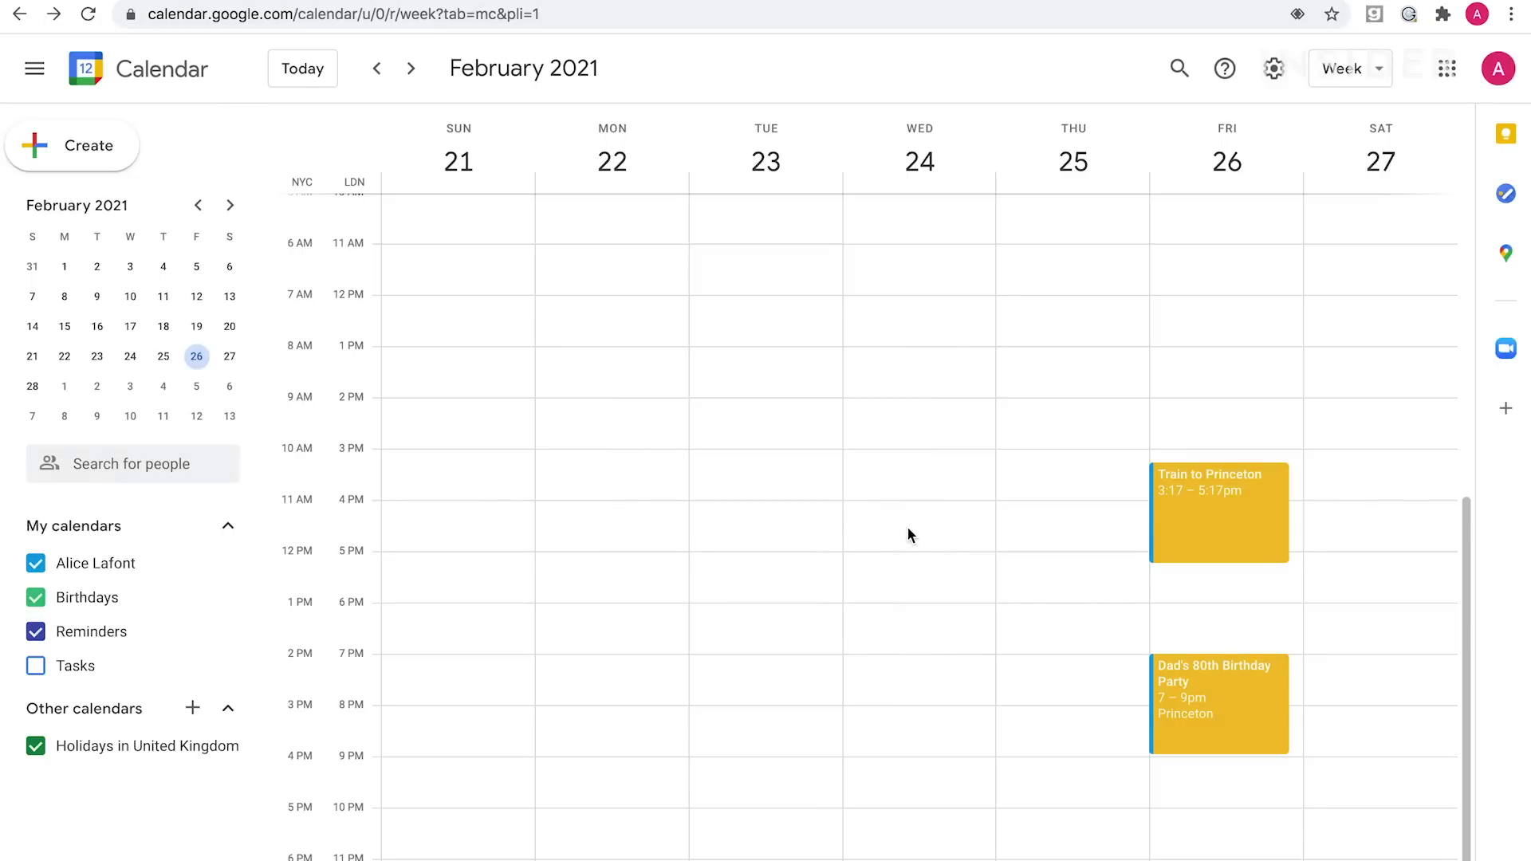
key("g")
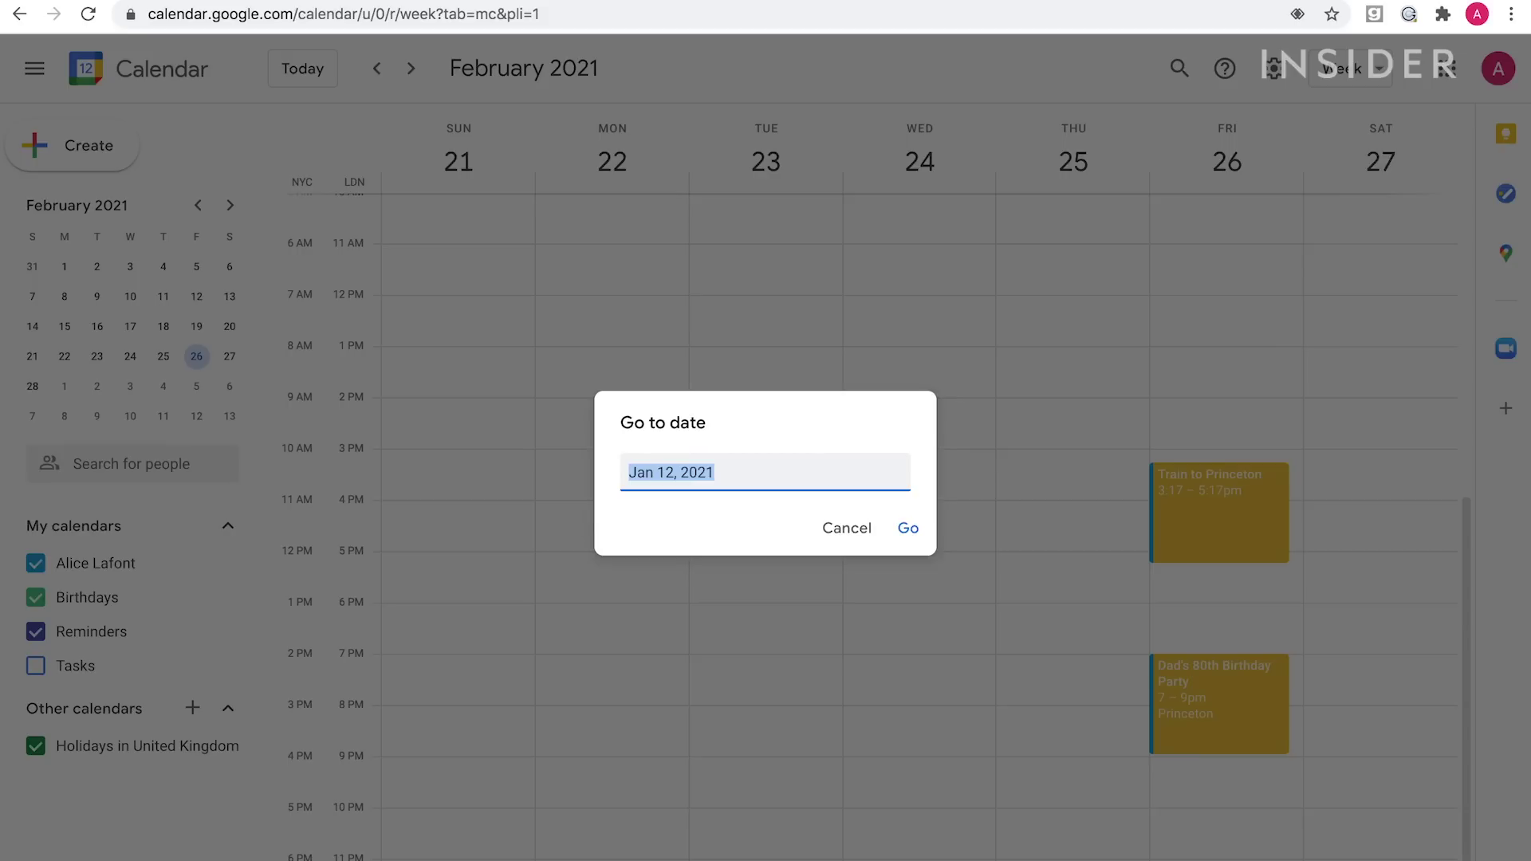
left_click(908, 528)
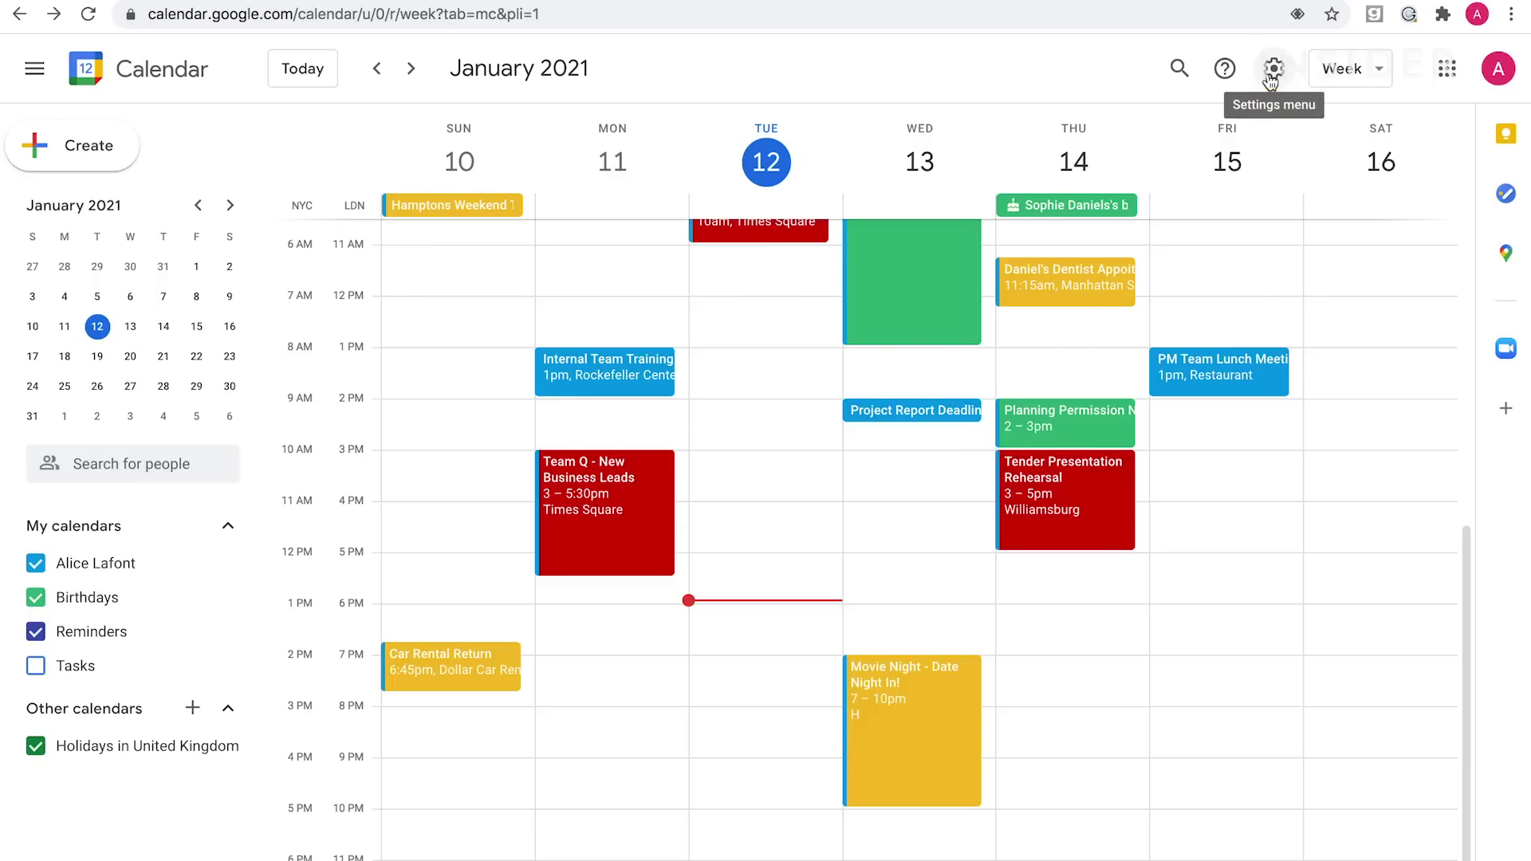
Create a new calendar 'Renzo Public Conferences' described as 'Renzo Project Management Conferences 2021'.
left_click(1271, 76)
left_click(1280, 131)
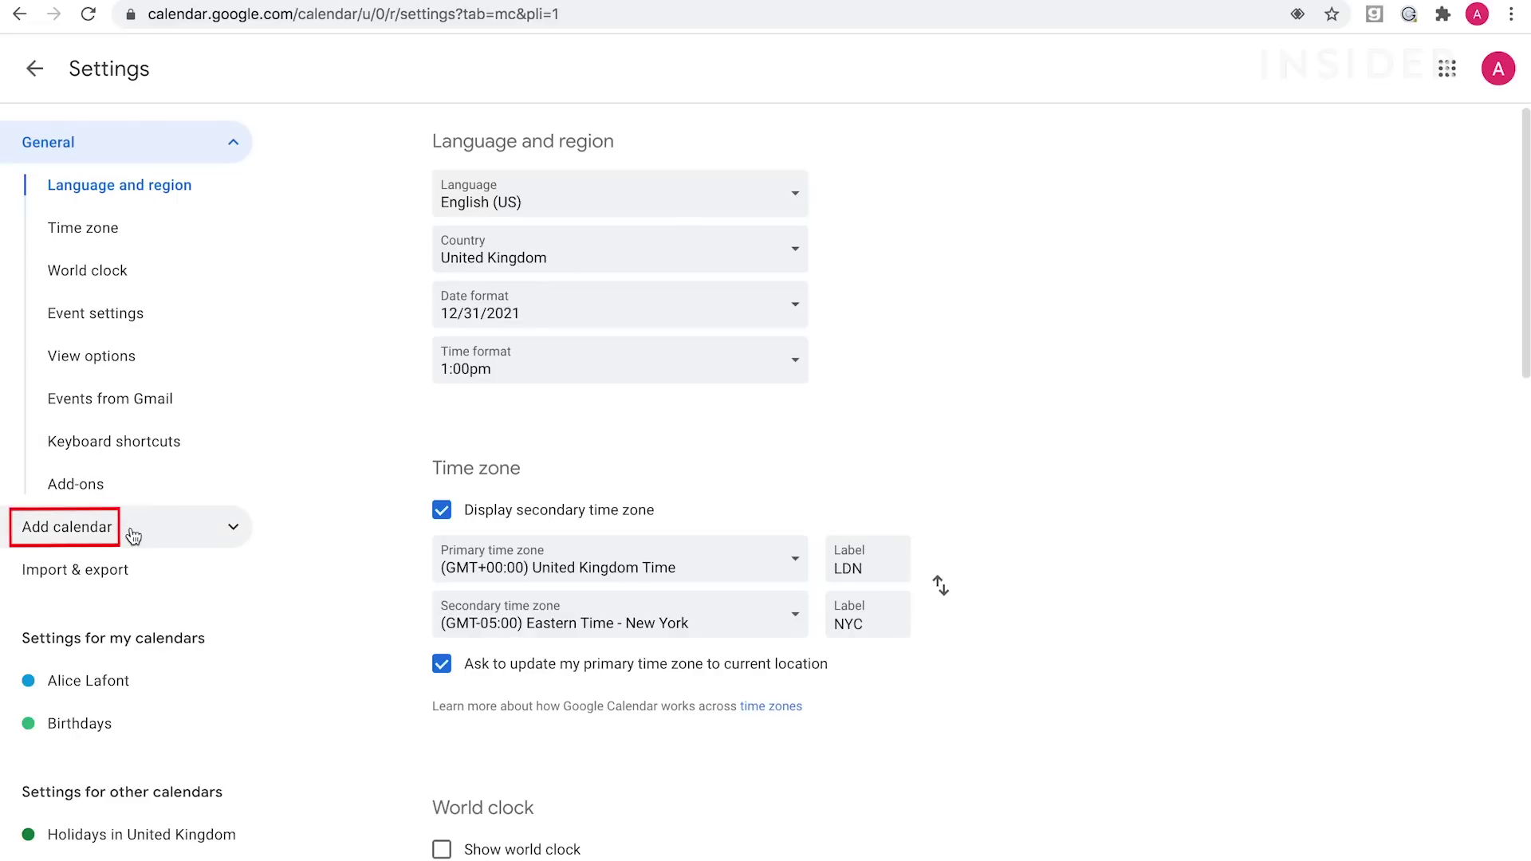
left_click(134, 537)
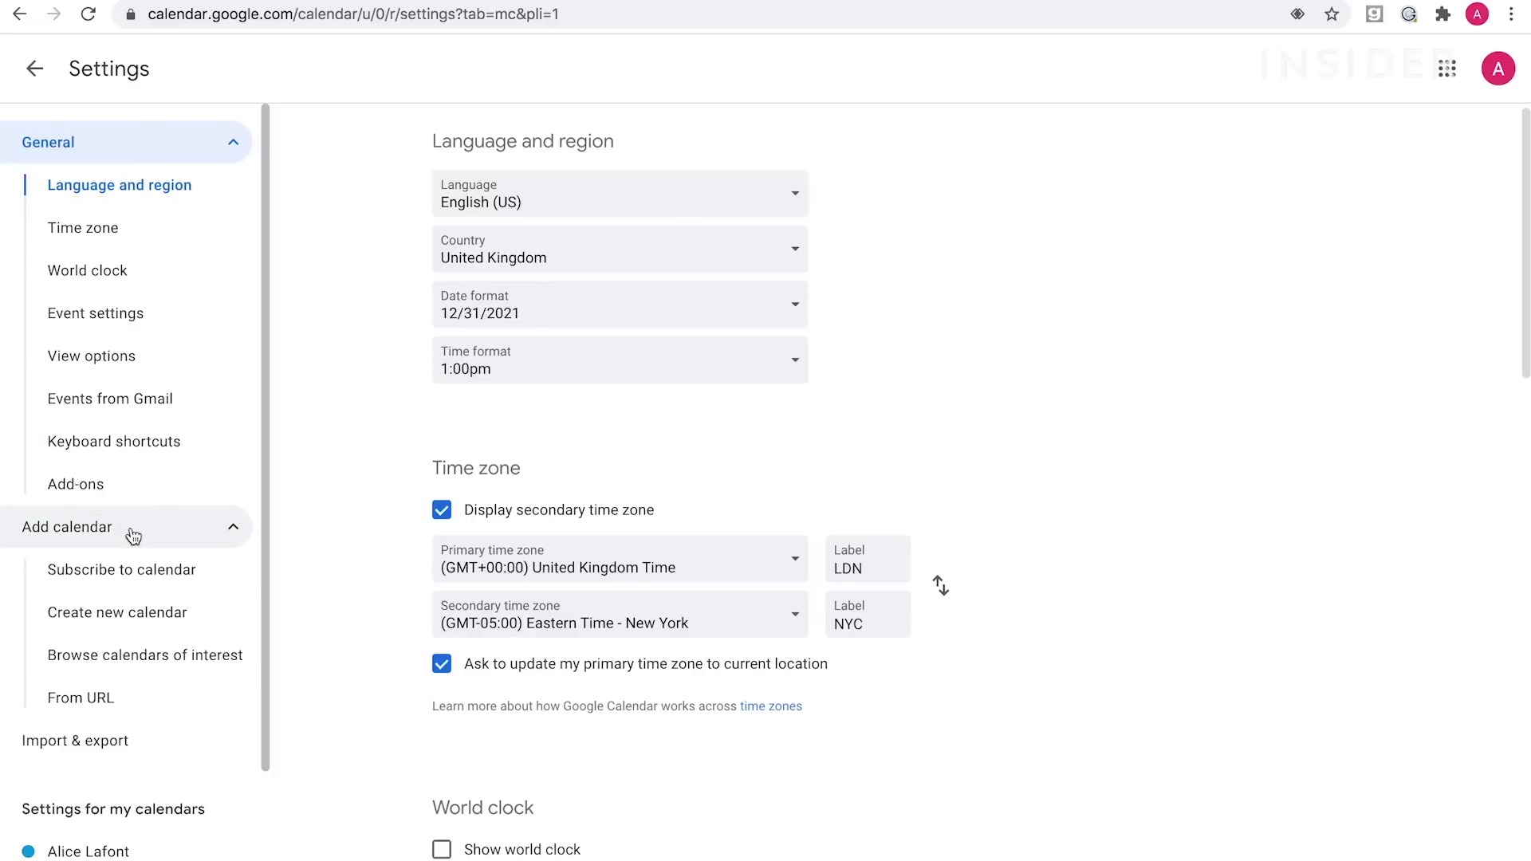
left_click(130, 618)
type("Renzo Public Conferences")
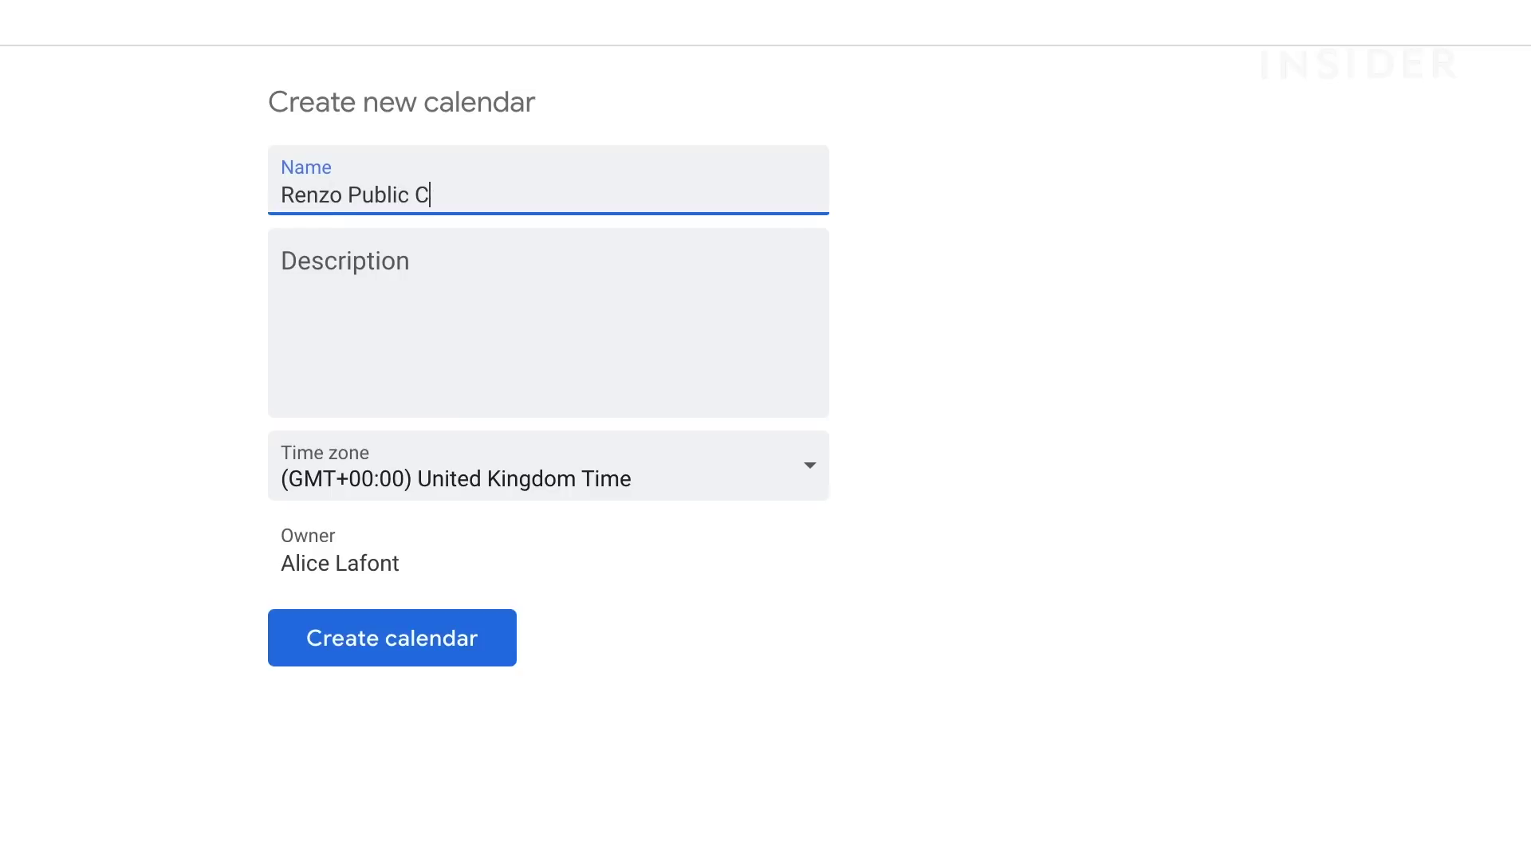
key("Tab")
type("Renzo Project Management Conferences 2021")
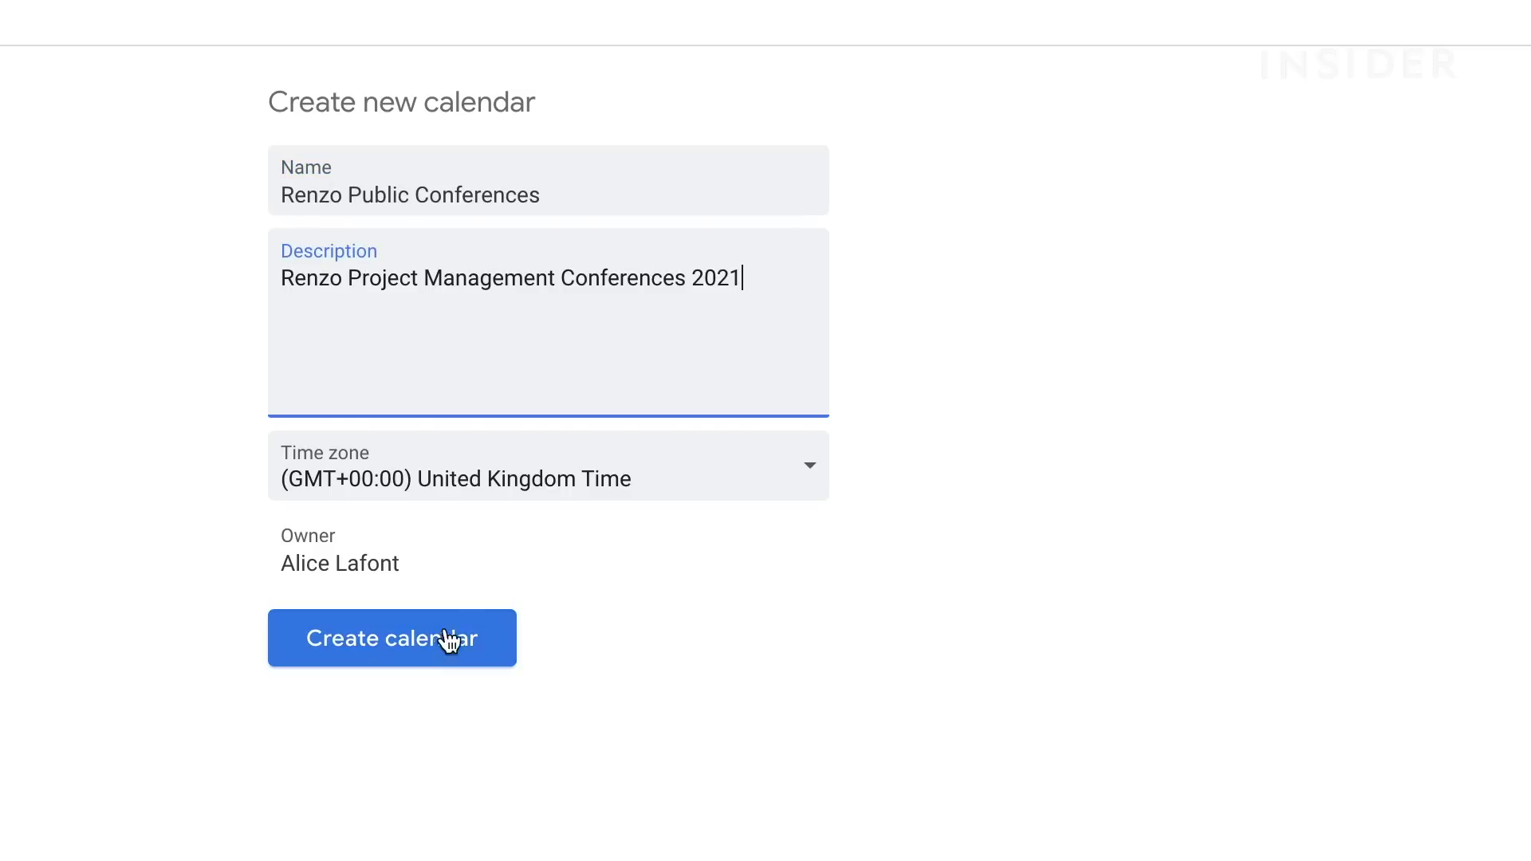
left_click(416, 646)
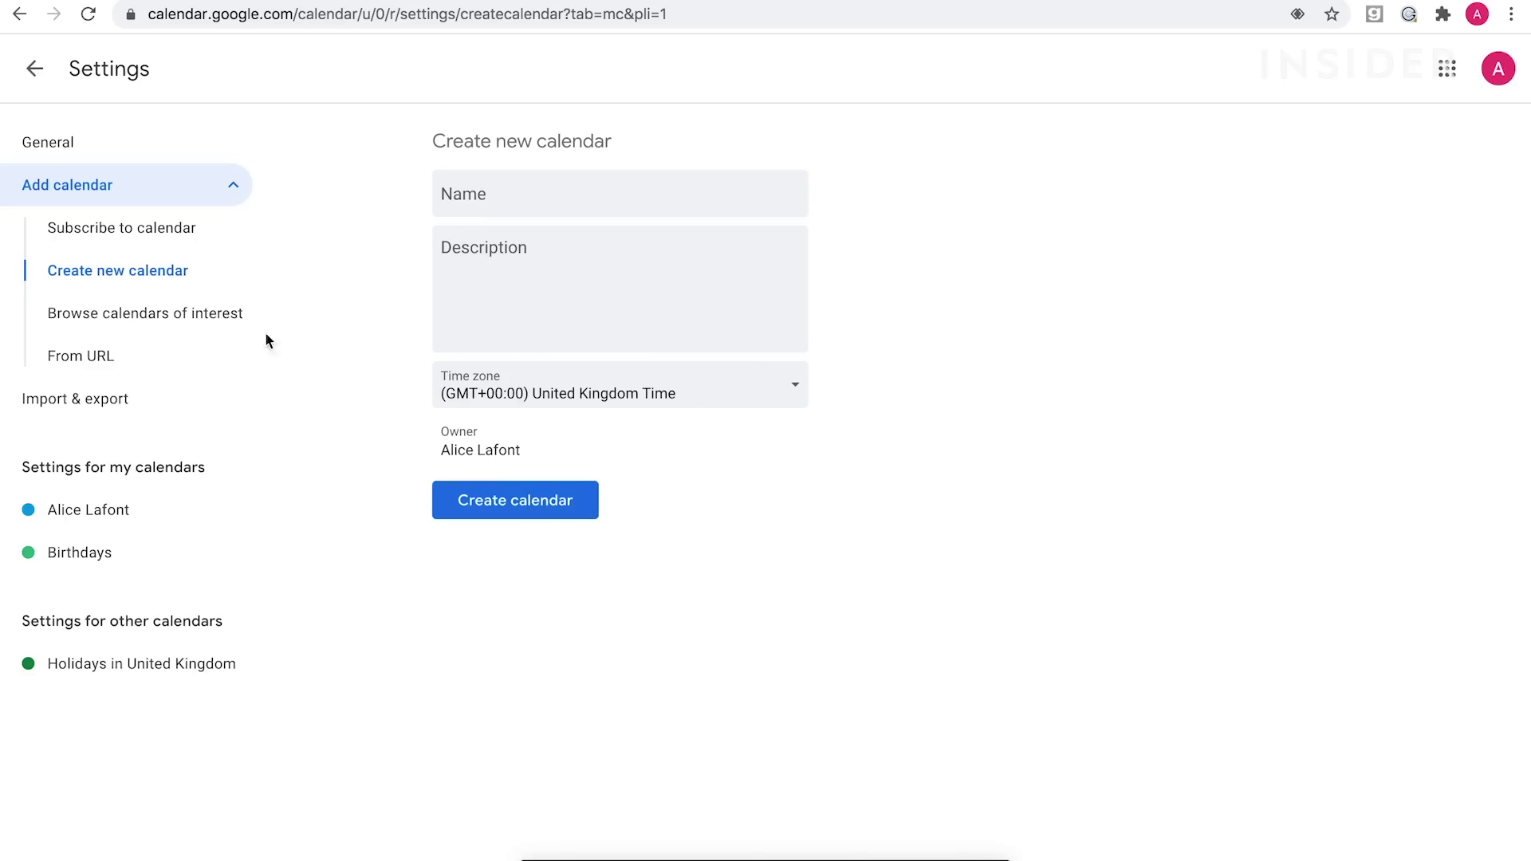
Tick 'Make available to public' in the Renzo Public Conferences calendar's sharing settings.
left_click(37, 70)
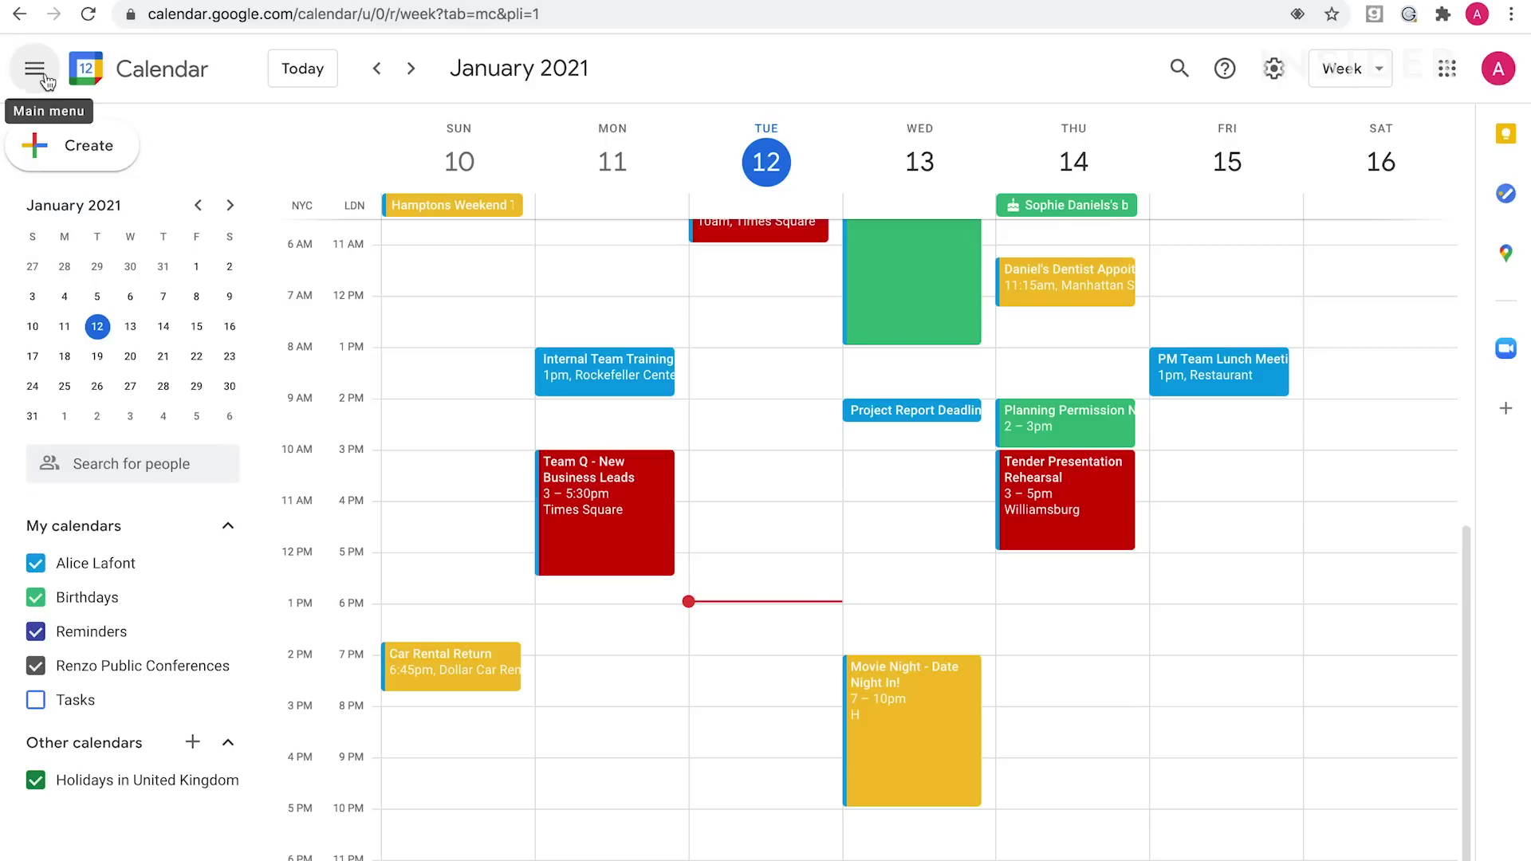
mouse_move(140, 676)
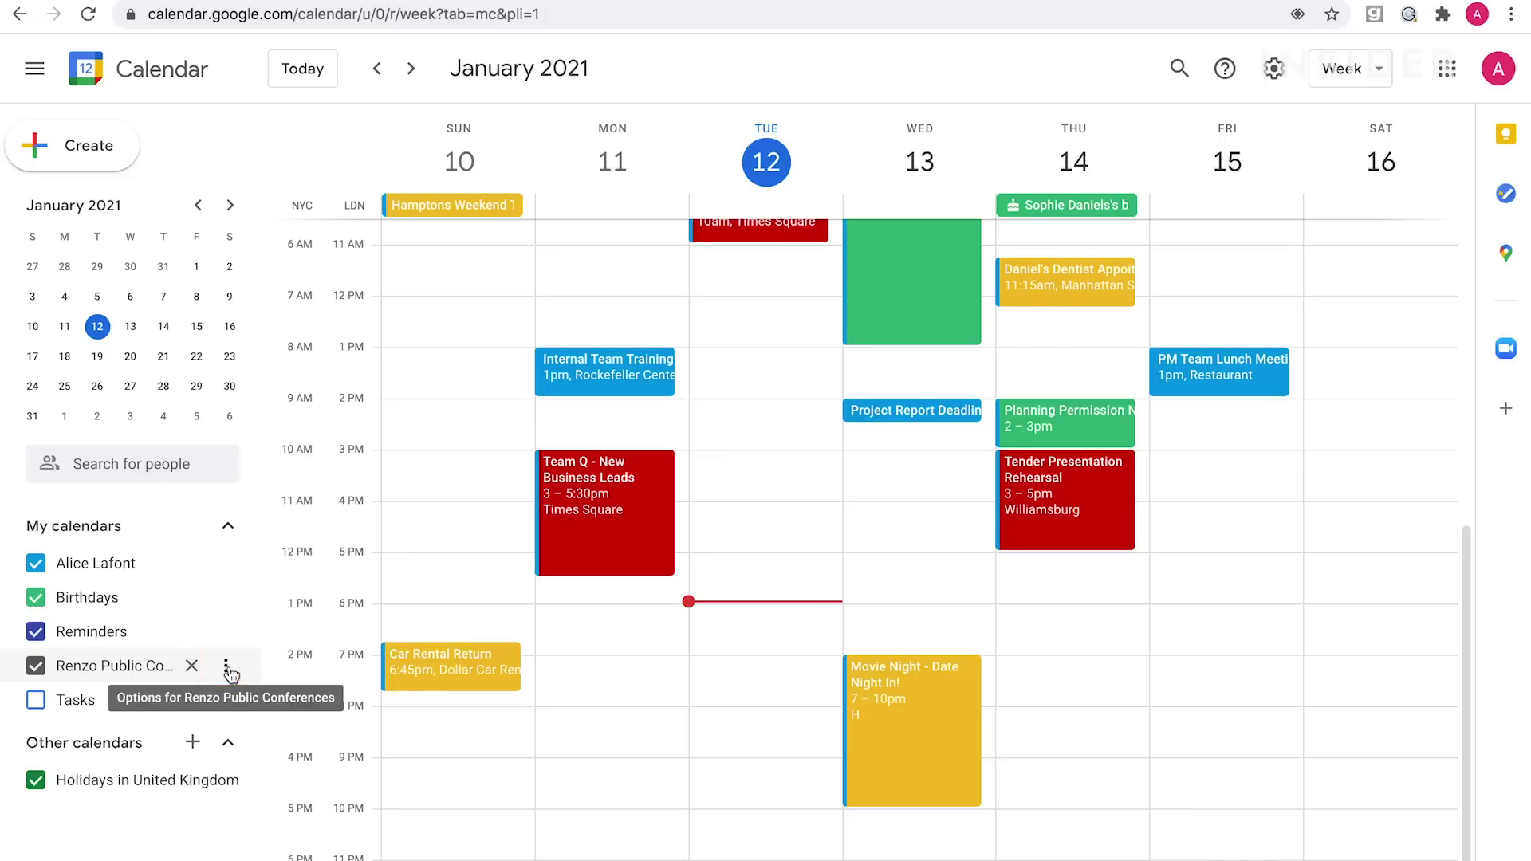
left_click(228, 668)
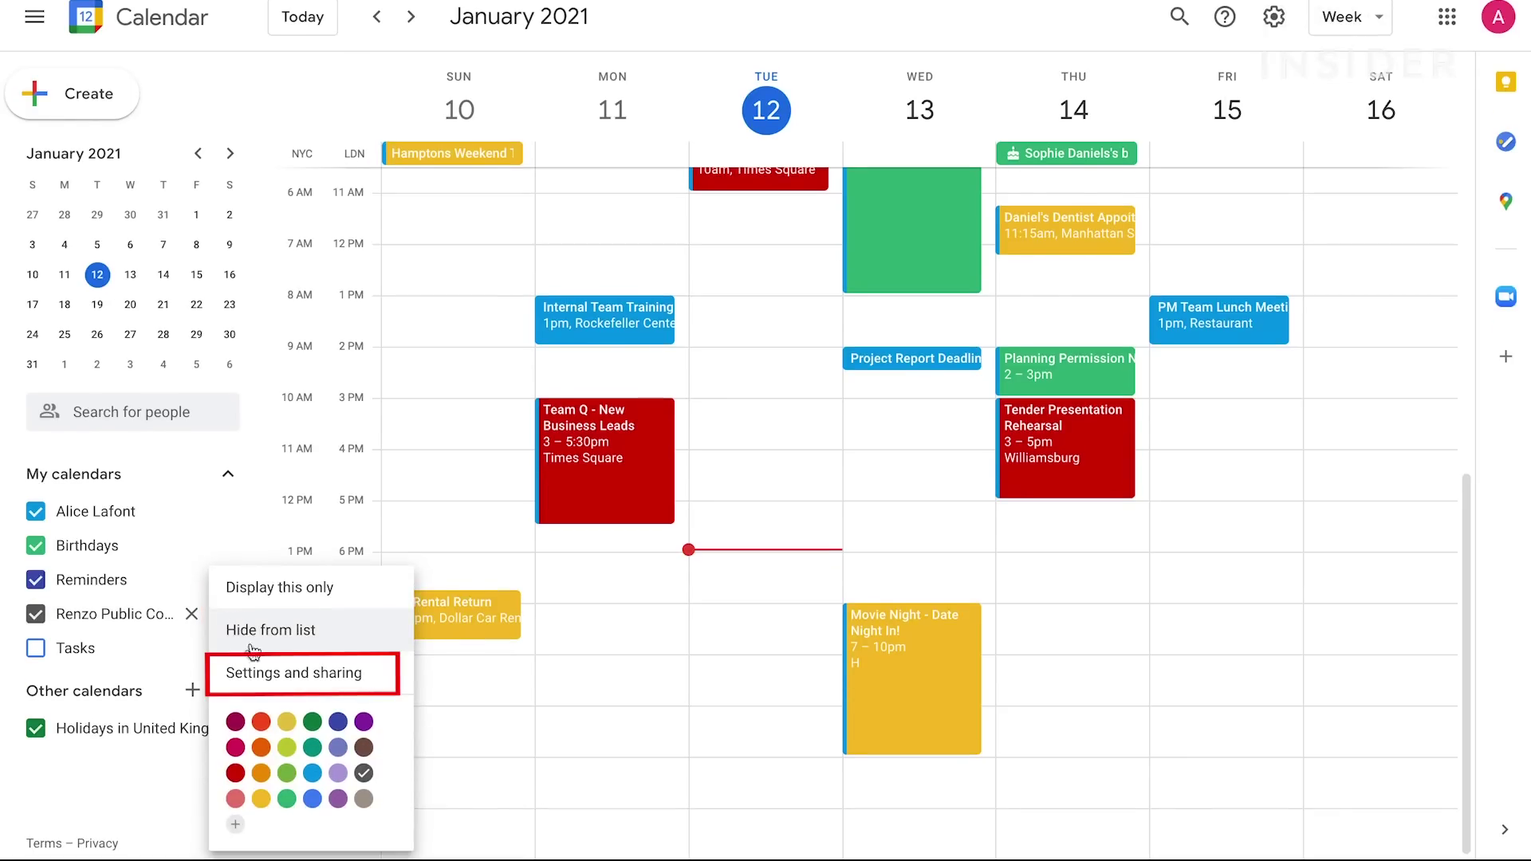
left_click(254, 676)
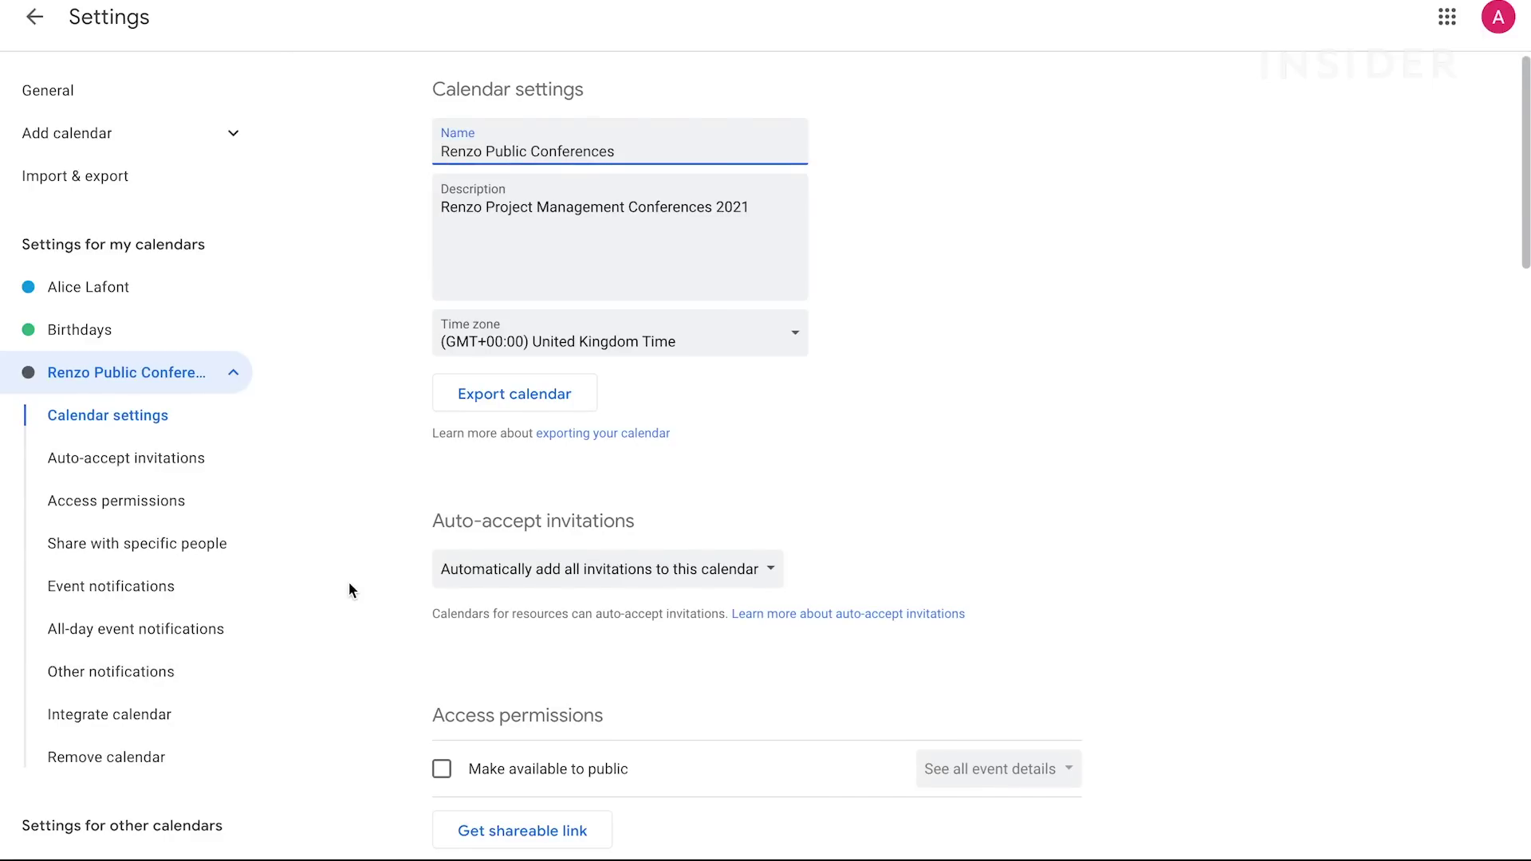
scroll(349, 583, "down", 6)
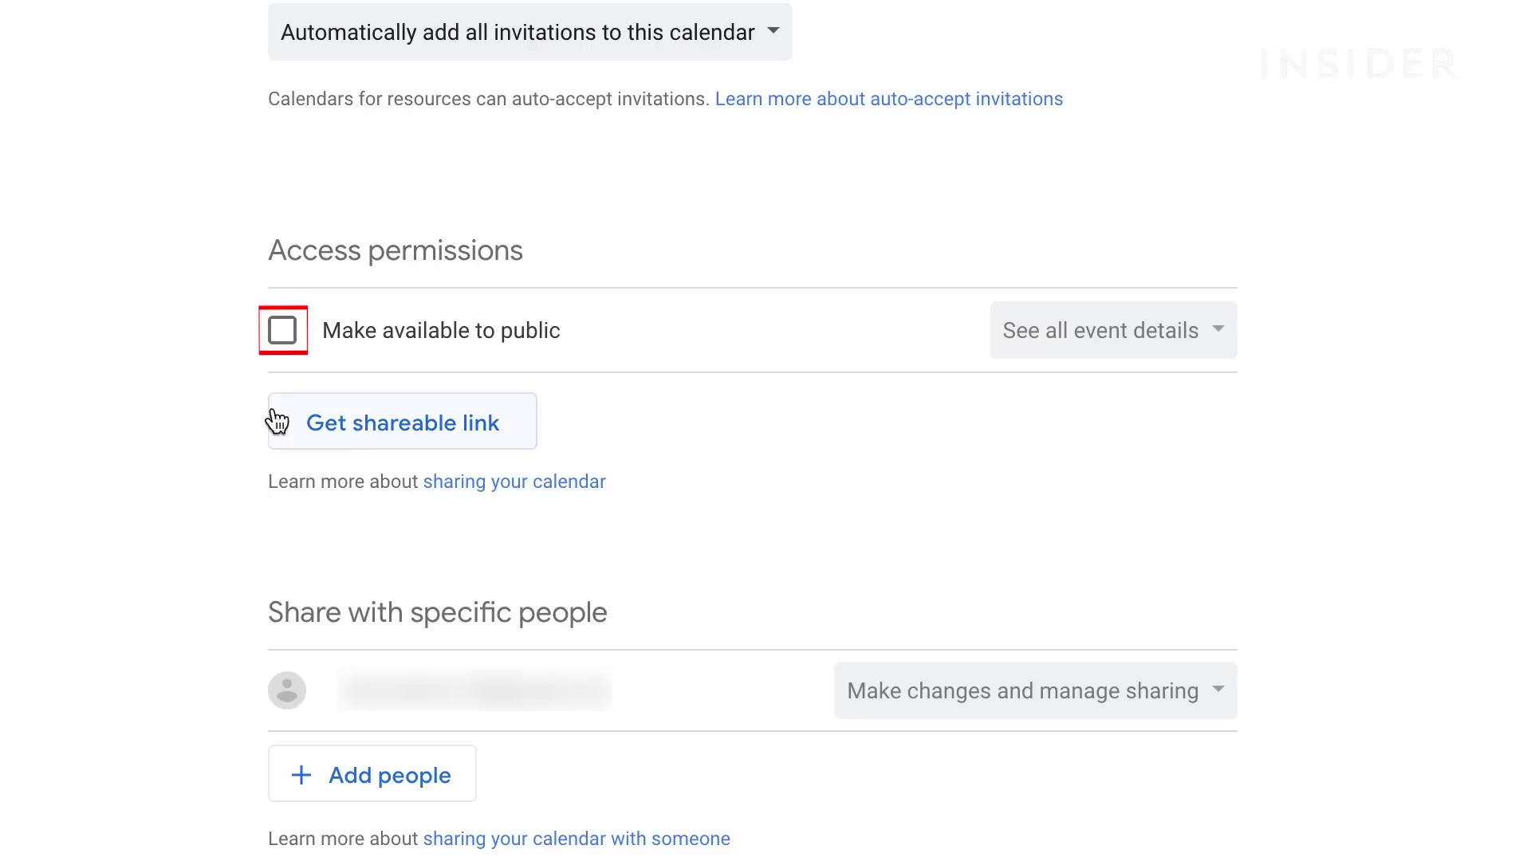
left_click(284, 333)
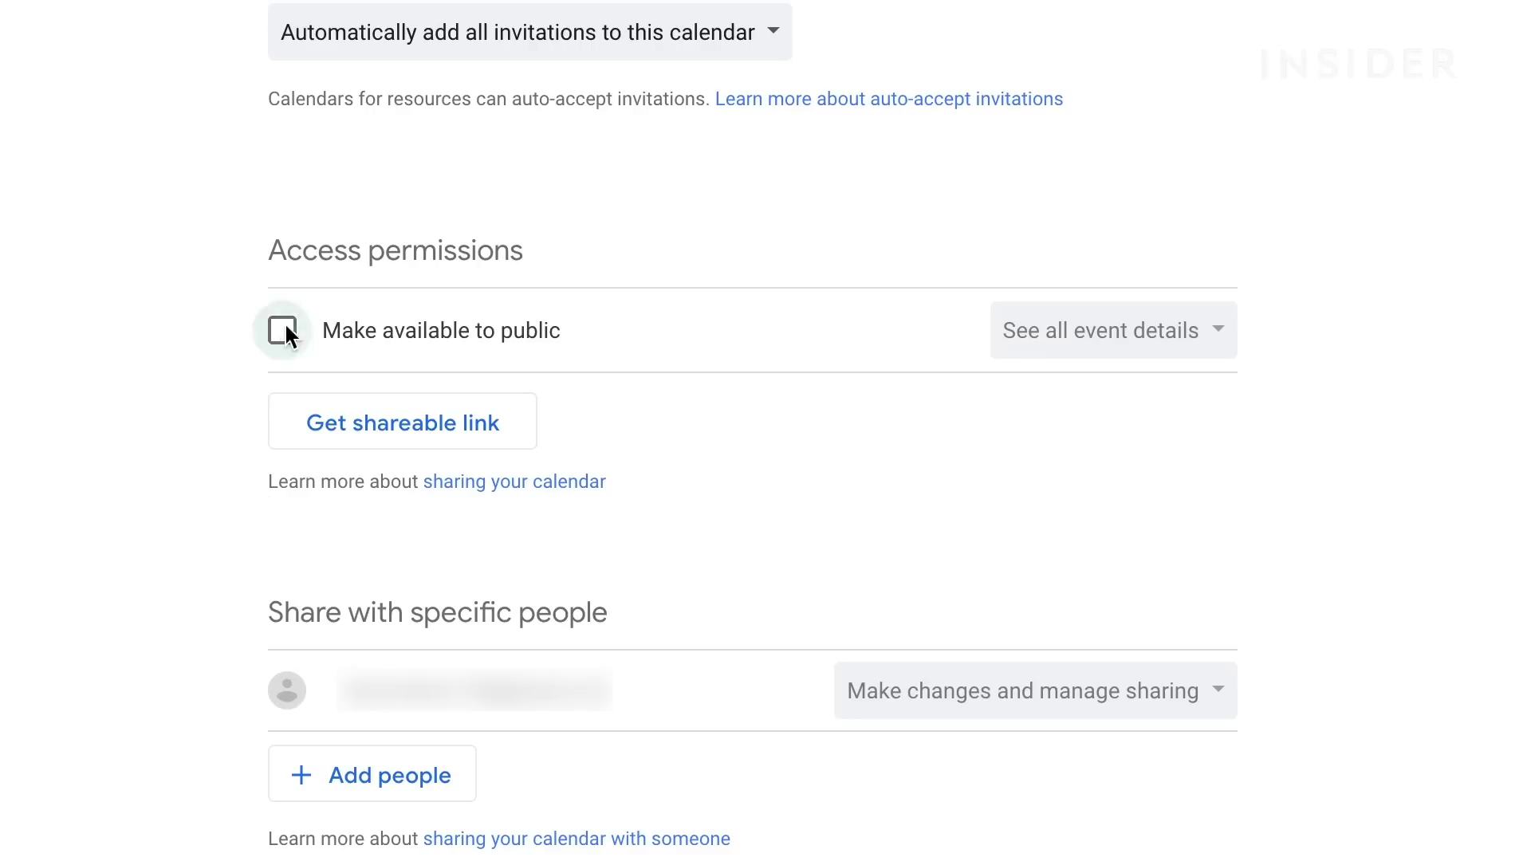